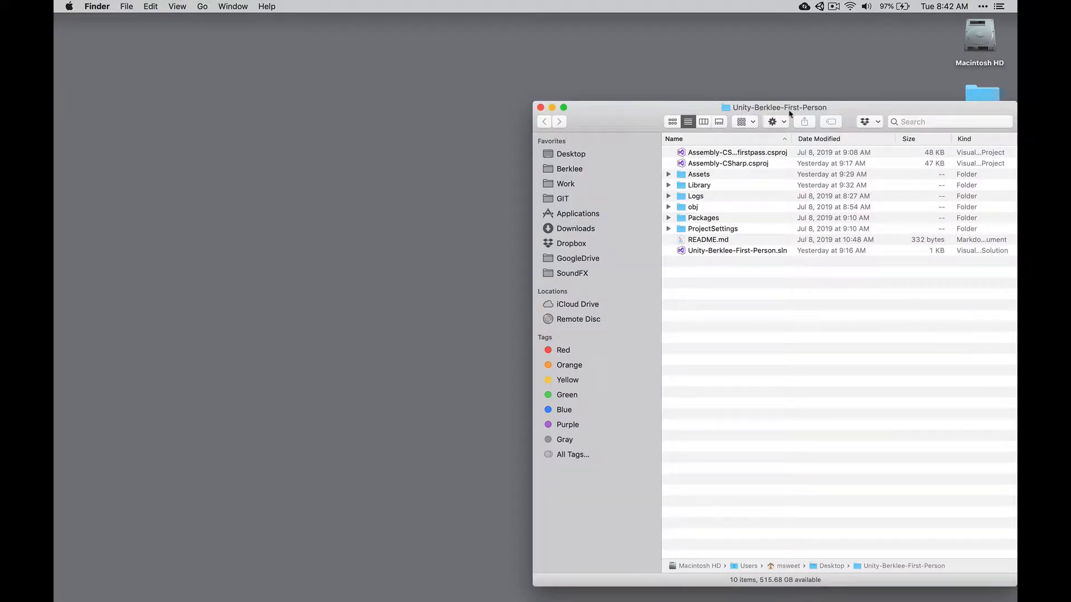
Close the Unity-Berklee-First-Person folder window and launch Unity Hub.
key(cmd+w)
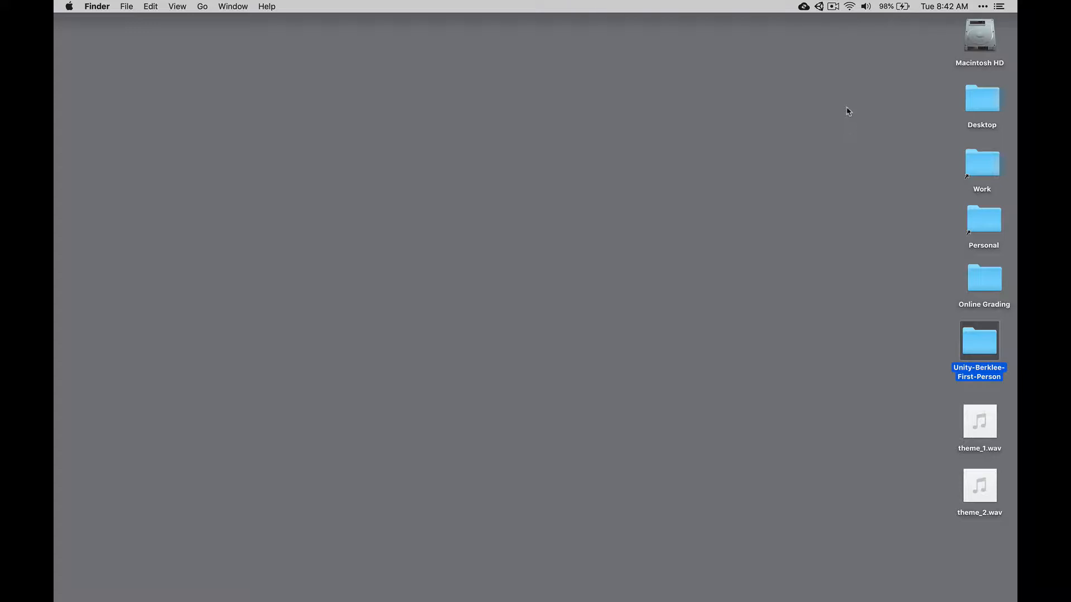
drag(907, 423, 945, 494)
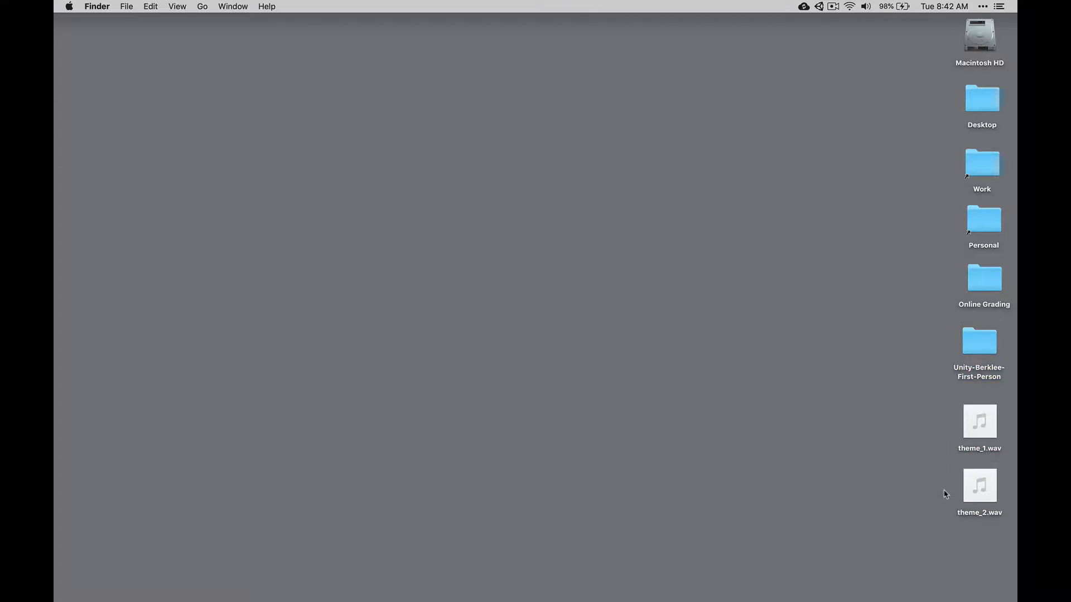
key(super+space)
text(unity)
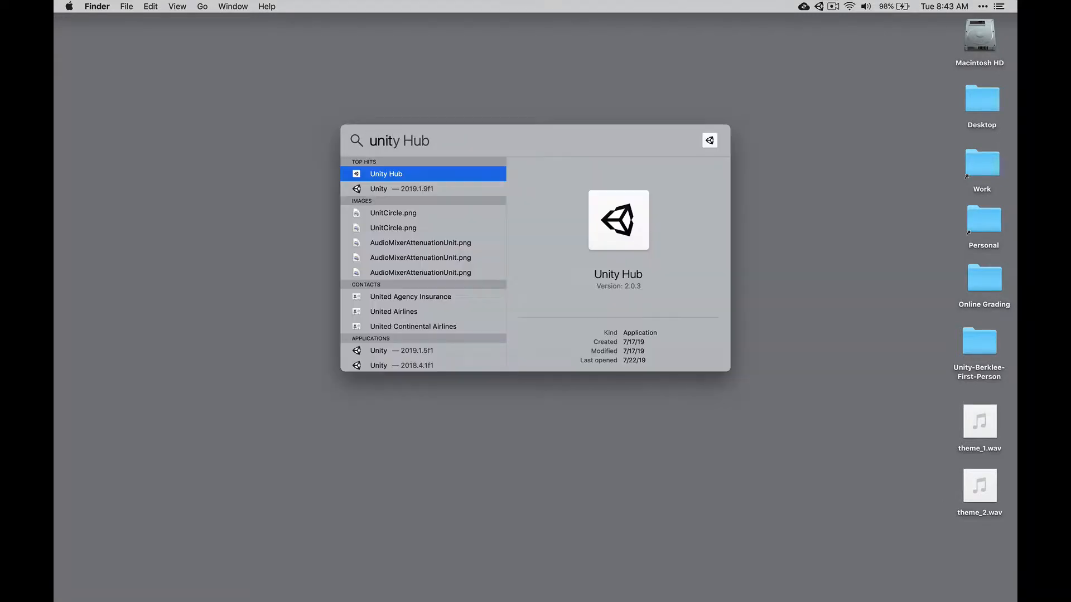
key(Return)
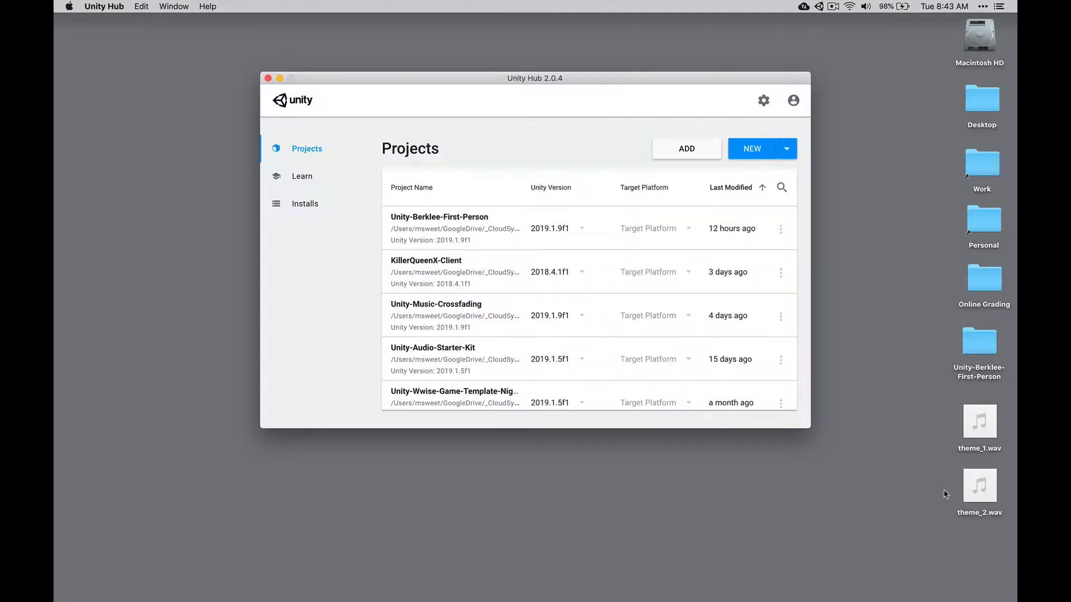
Add the Unity-Berklee-First-Person folder from the Desktop to the projects list and open that project in Unity.
click(685, 156)
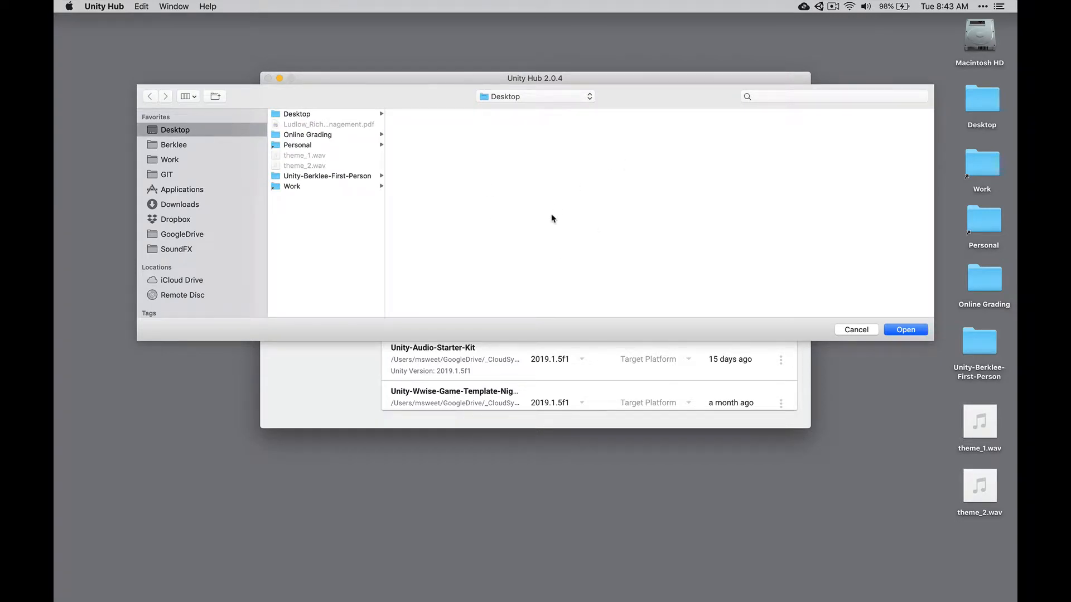
click(330, 177)
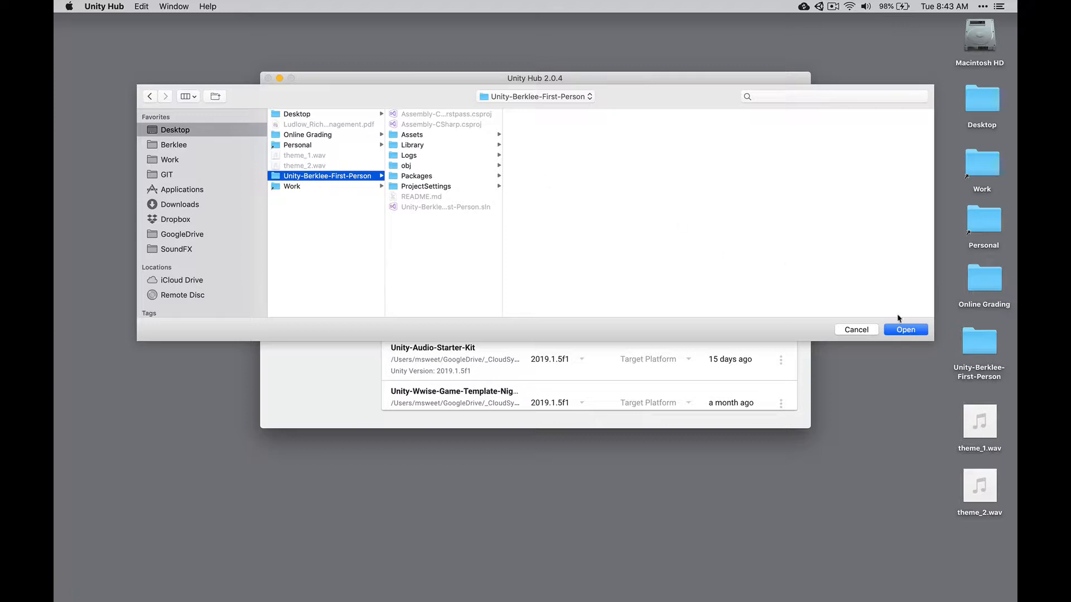
click(905, 330)
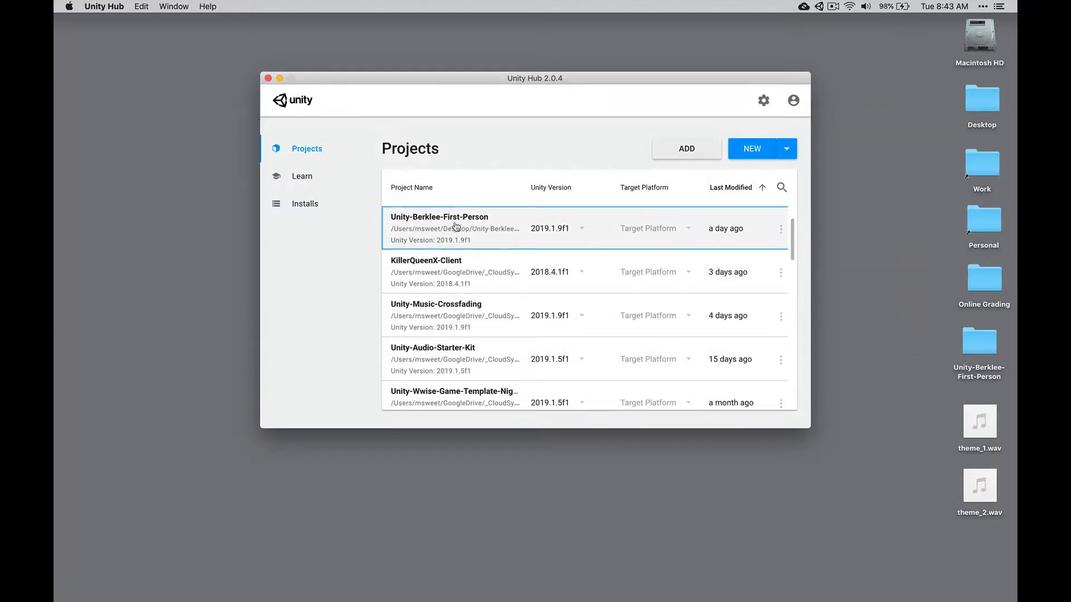
click(479, 226)
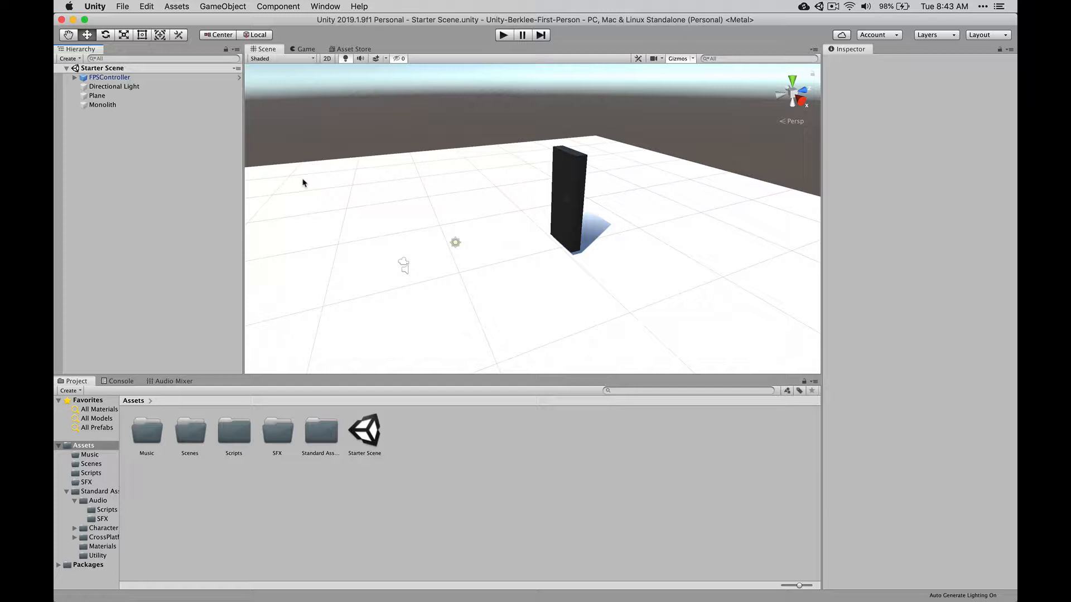
Switch the editor's window arrangement to the Default layout.
click(322, 6)
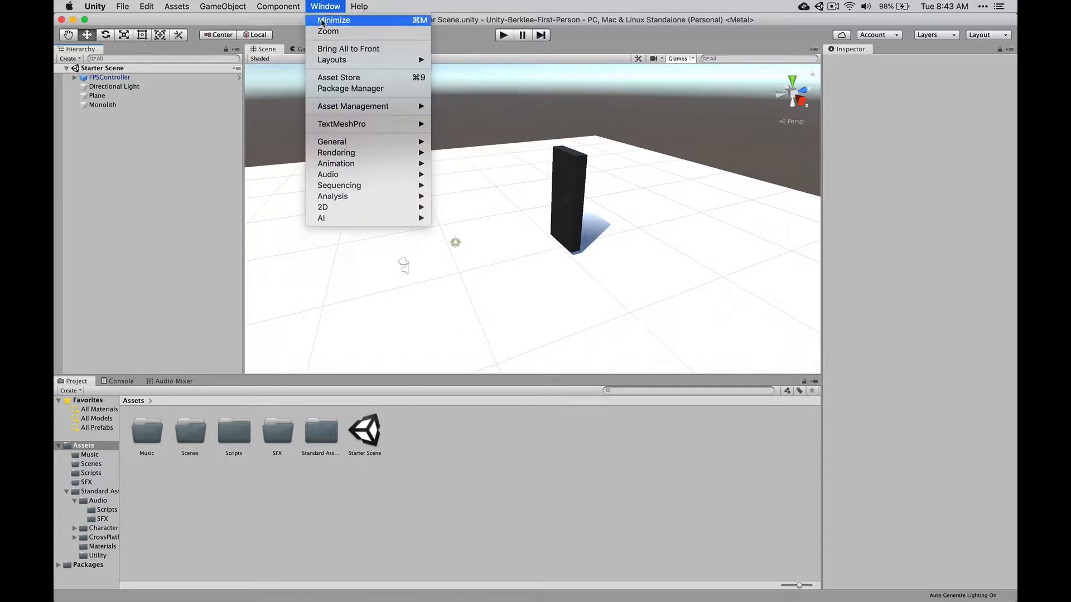
mouse_move(320, 62)
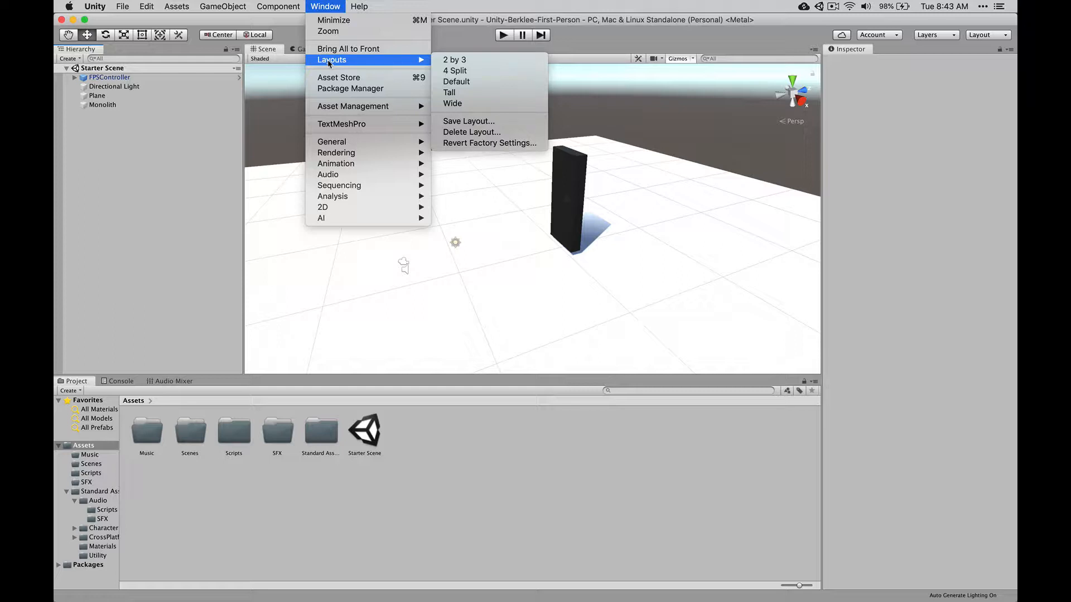
click(446, 83)
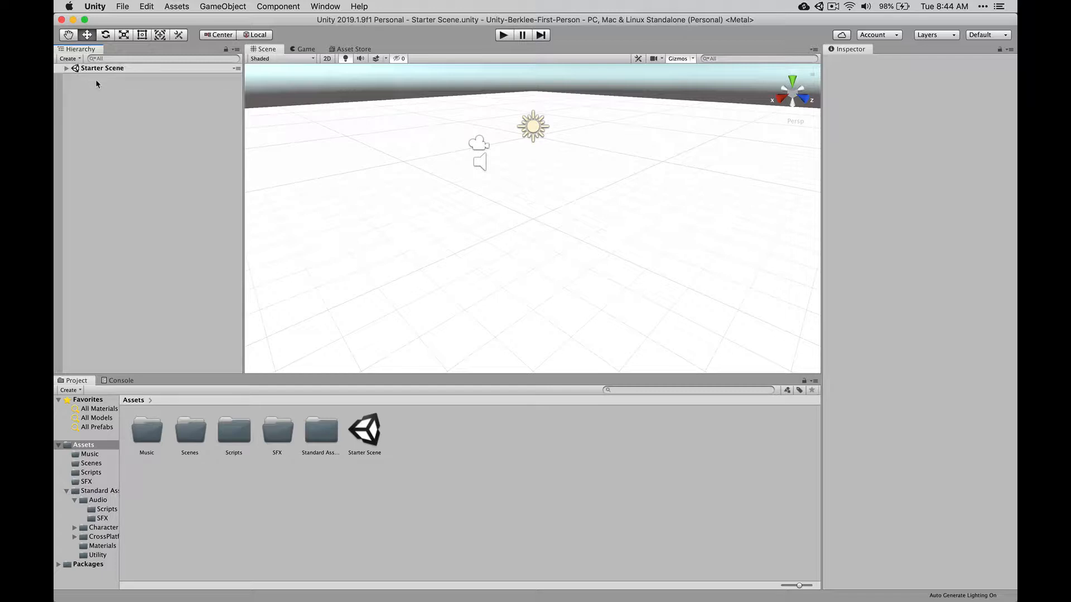
Open the Starter Scene from the project's Assets folder.
click(73, 382)
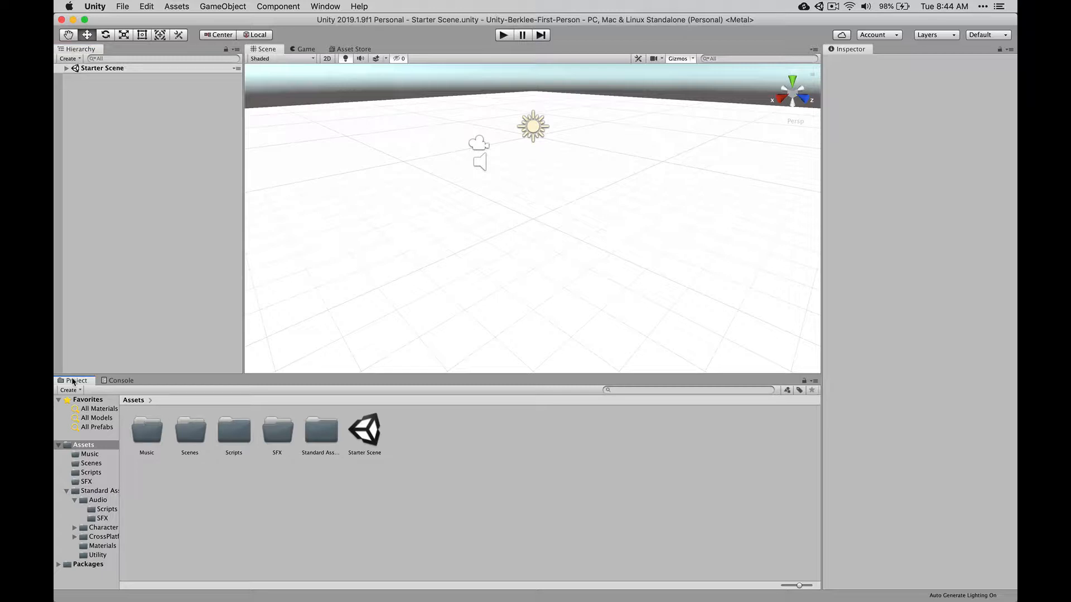
double_click(363, 436)
scroll(589, 307, down, 5)
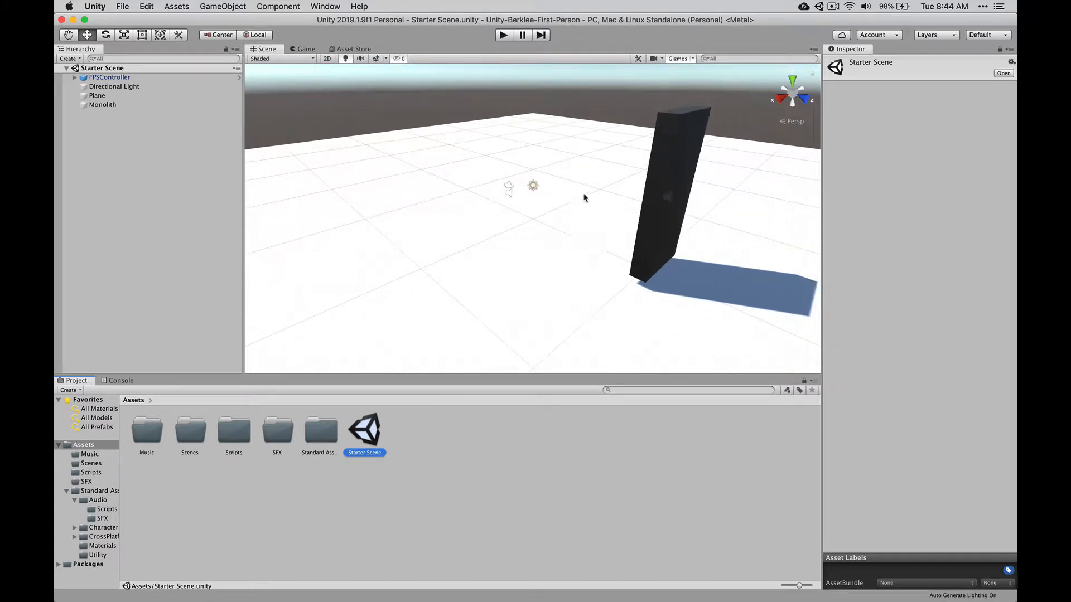
scroll(584, 198, down, 3)
scroll(584, 198, down, 3)
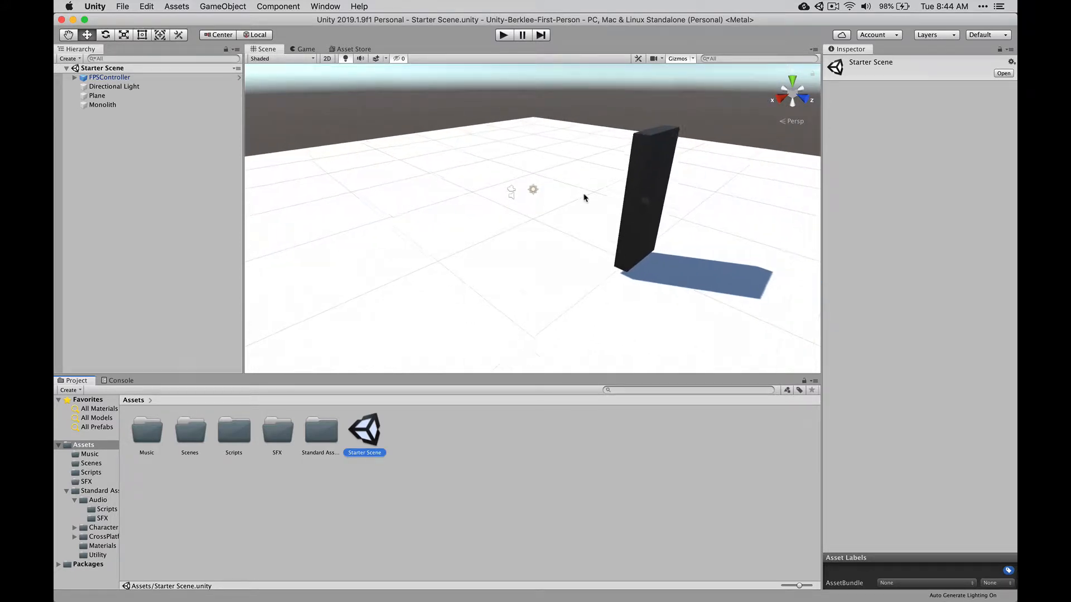
scroll(583, 197, up, 1)
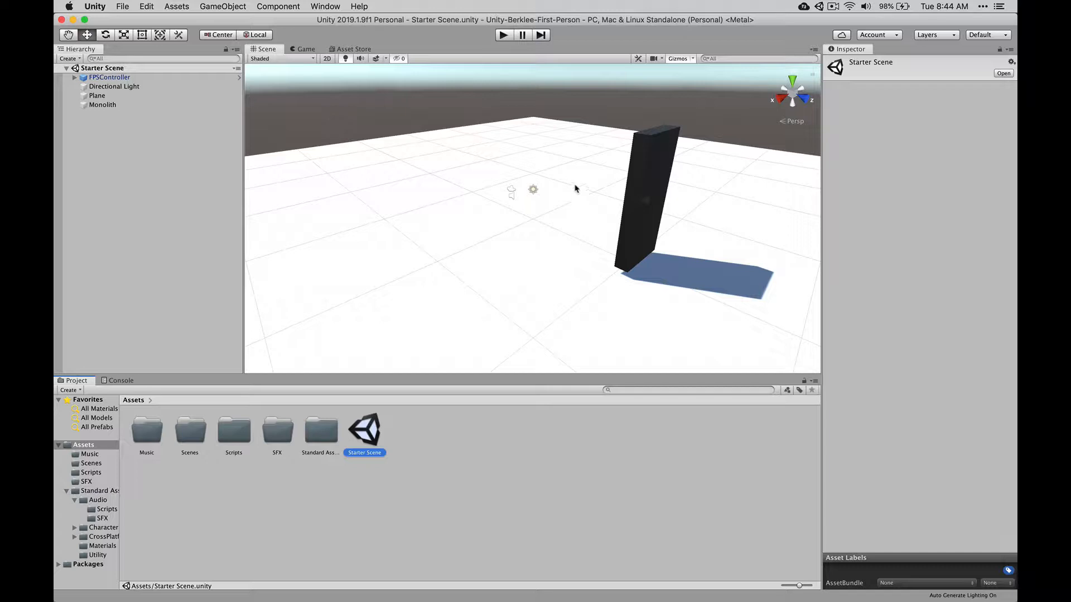
Play-test the scene by walking the first-person character in all directions near the monolith, and stop the playback.
click(502, 36)
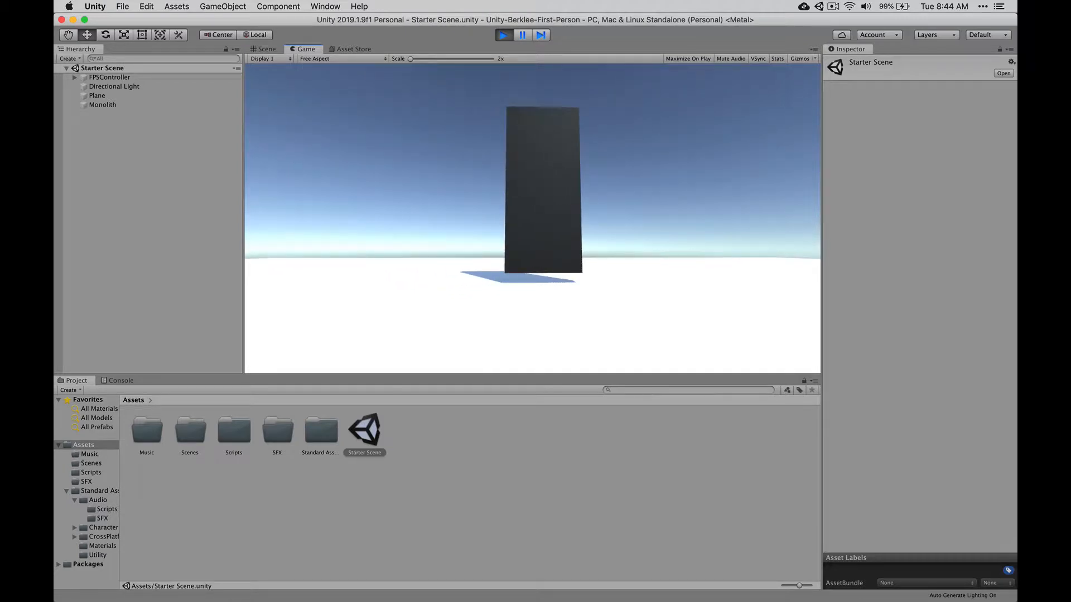
key(w)
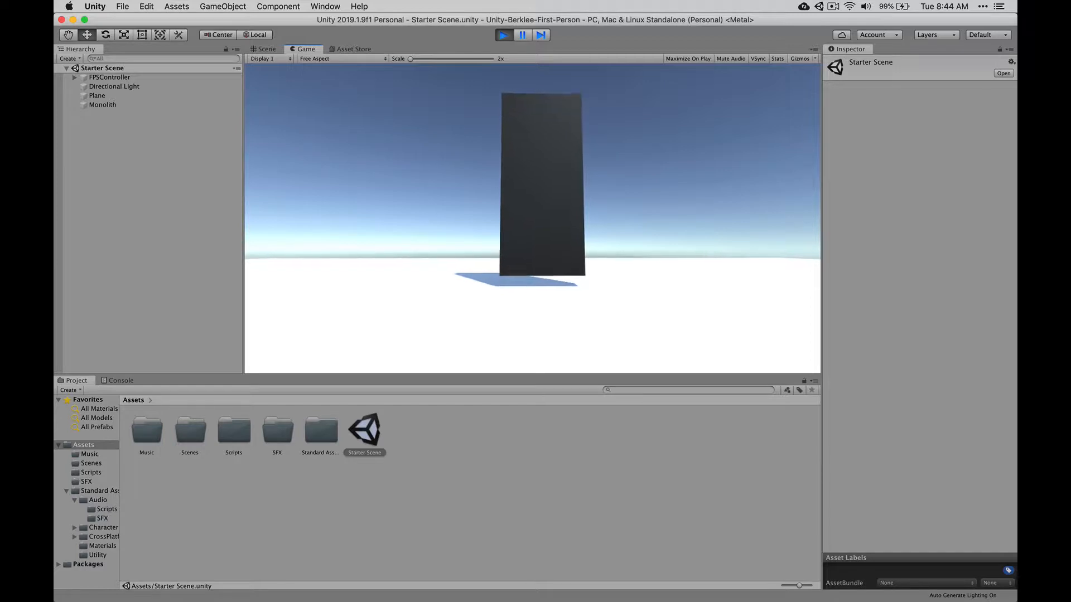
key(s)
key(d)
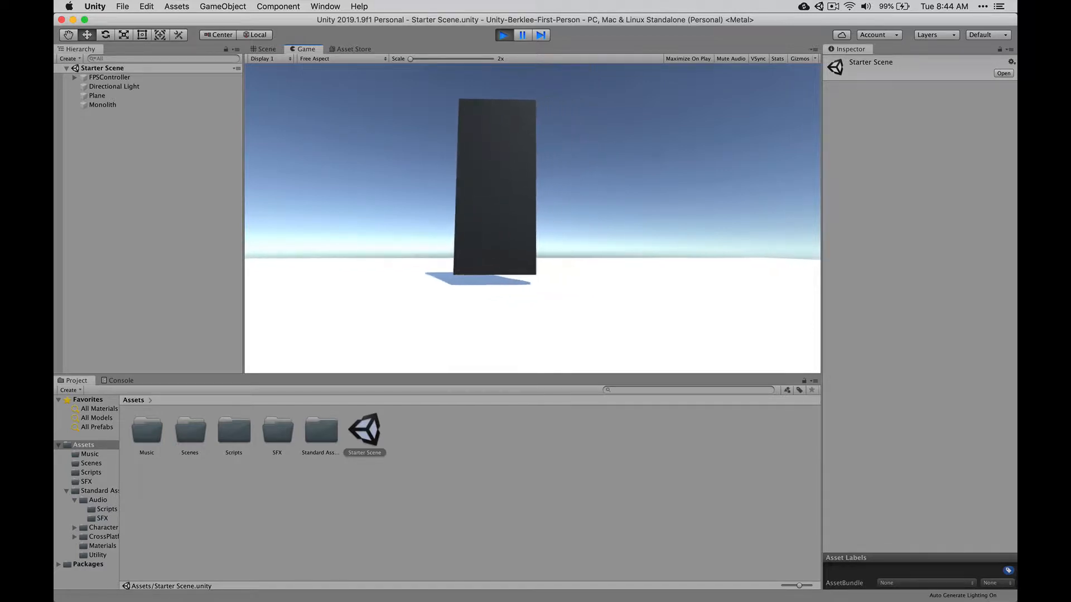
key(a)
key(d)
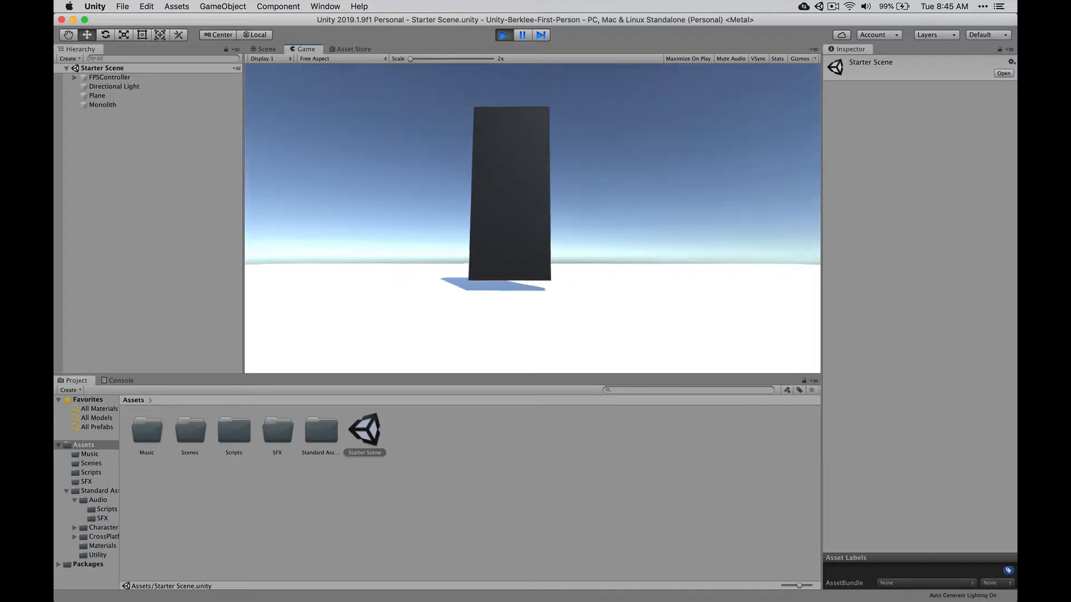
click(503, 35)
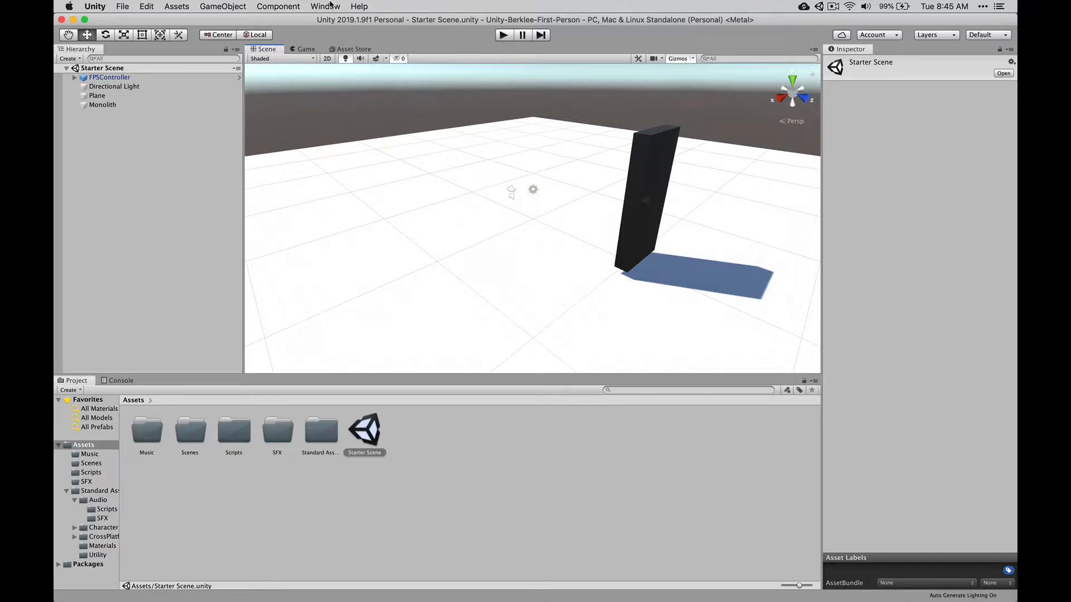
Open the Audio Mixer window and display the groups of MasterAudioMixer.
click(330, 6)
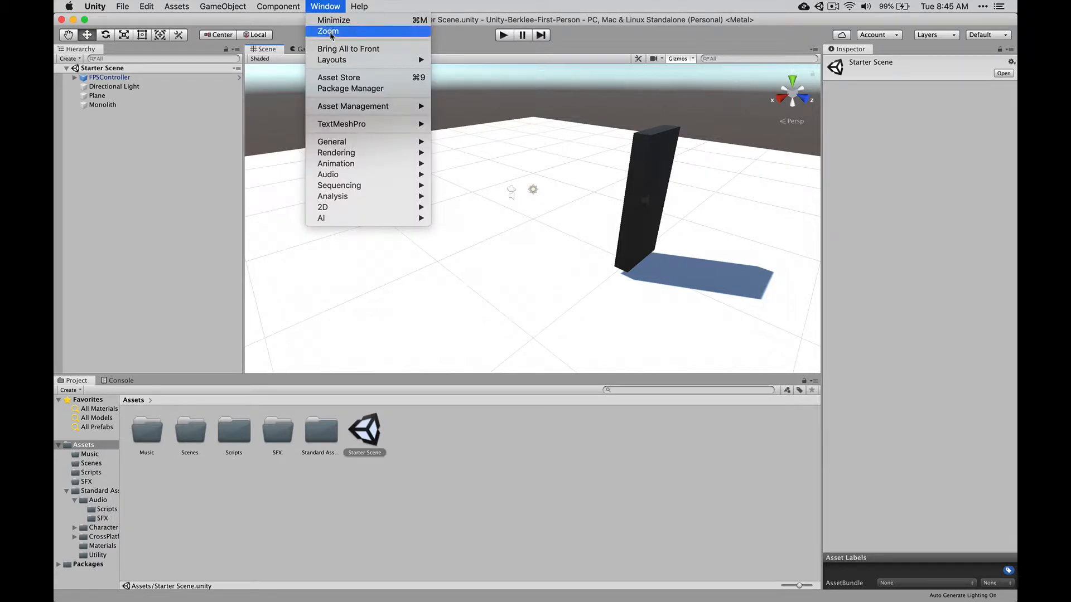
mouse_move(332, 177)
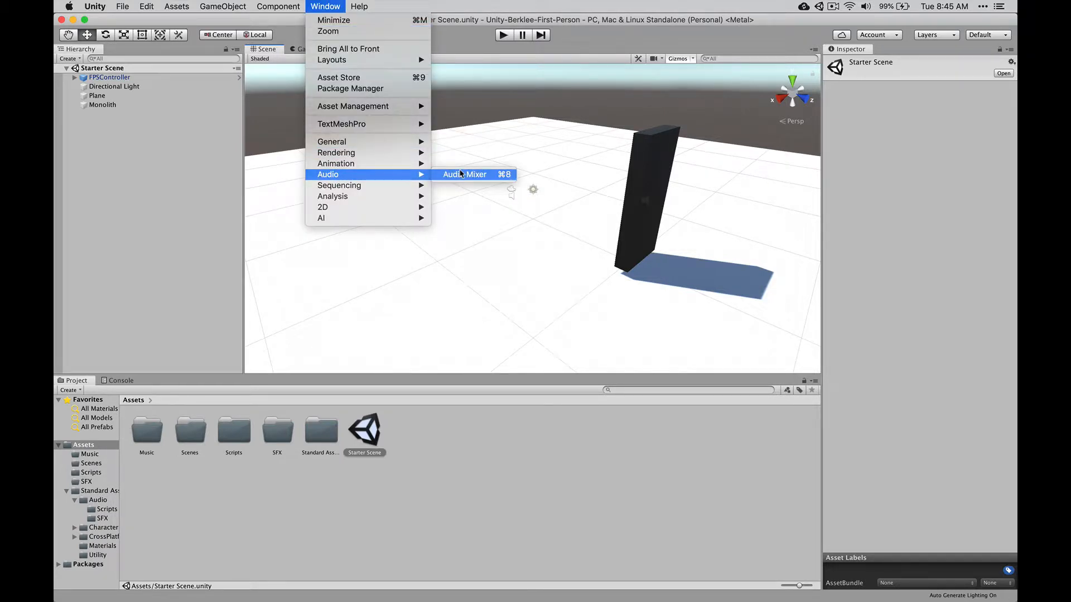
click(462, 175)
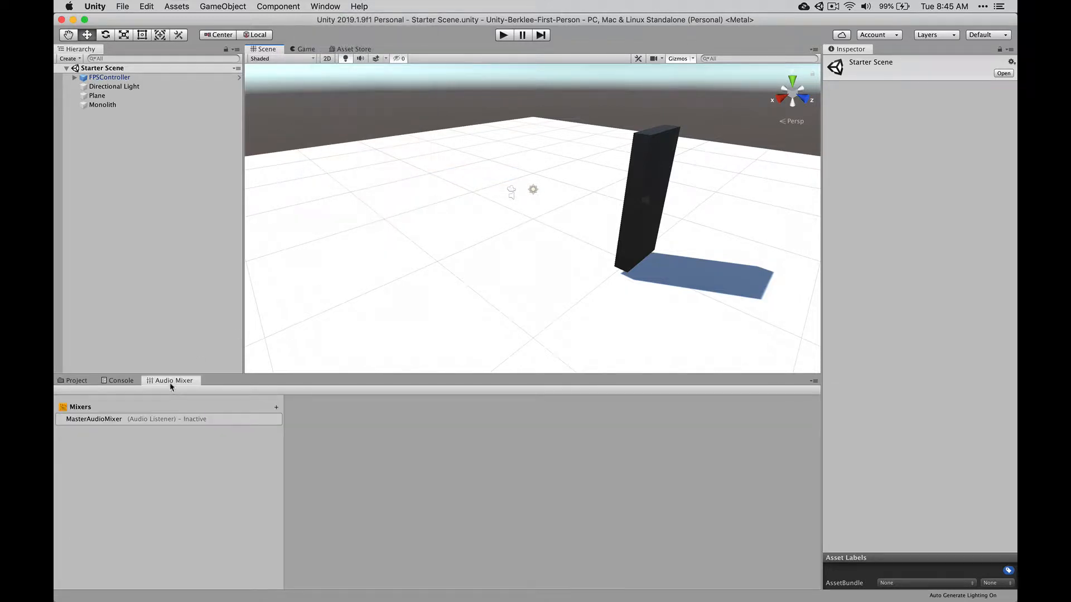
click(116, 420)
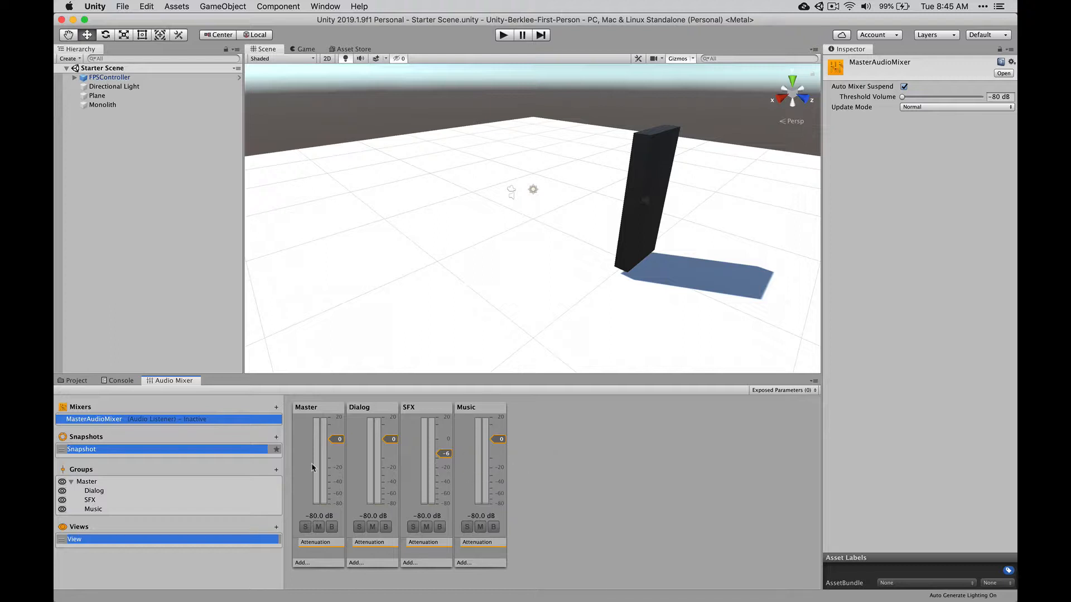
Inspect the FPSController's Audio Source settings and play-test walking to check the footsteps' levels in the mixer.
click(108, 78)
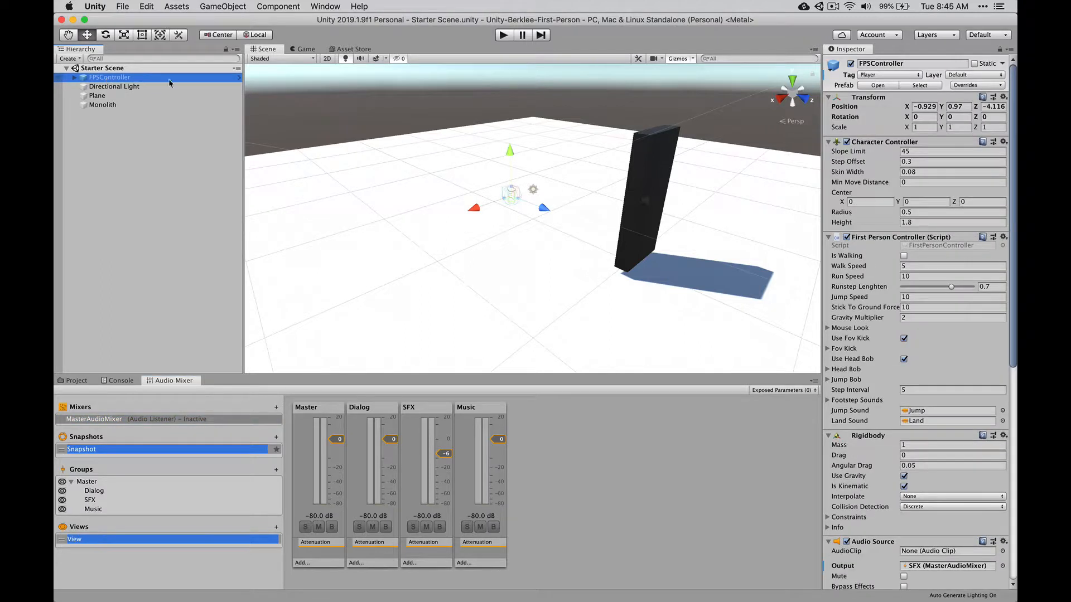
scroll(891, 254, down, 10)
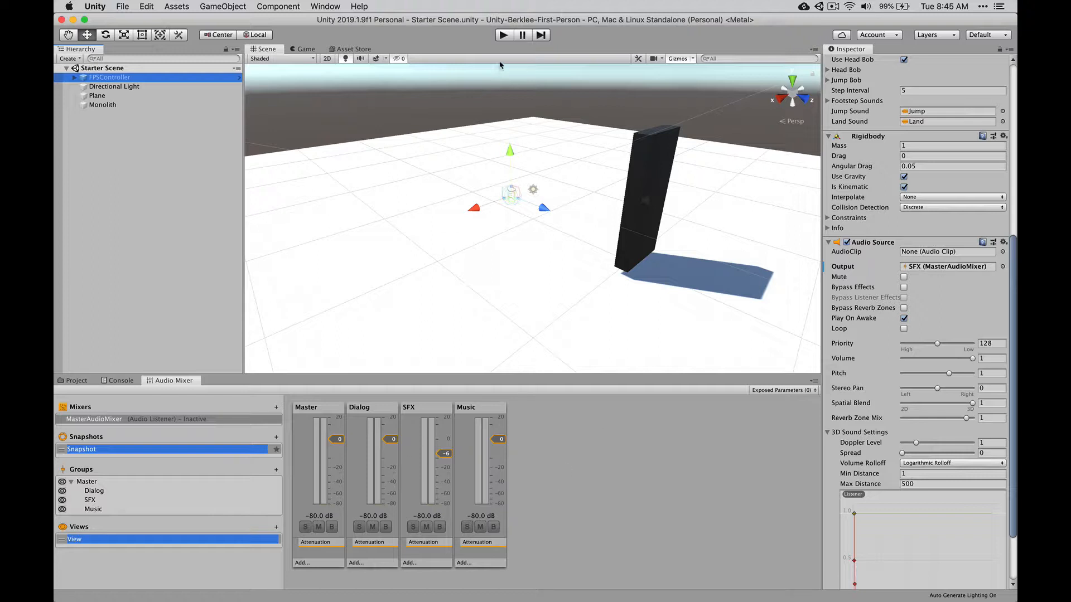
click(503, 34)
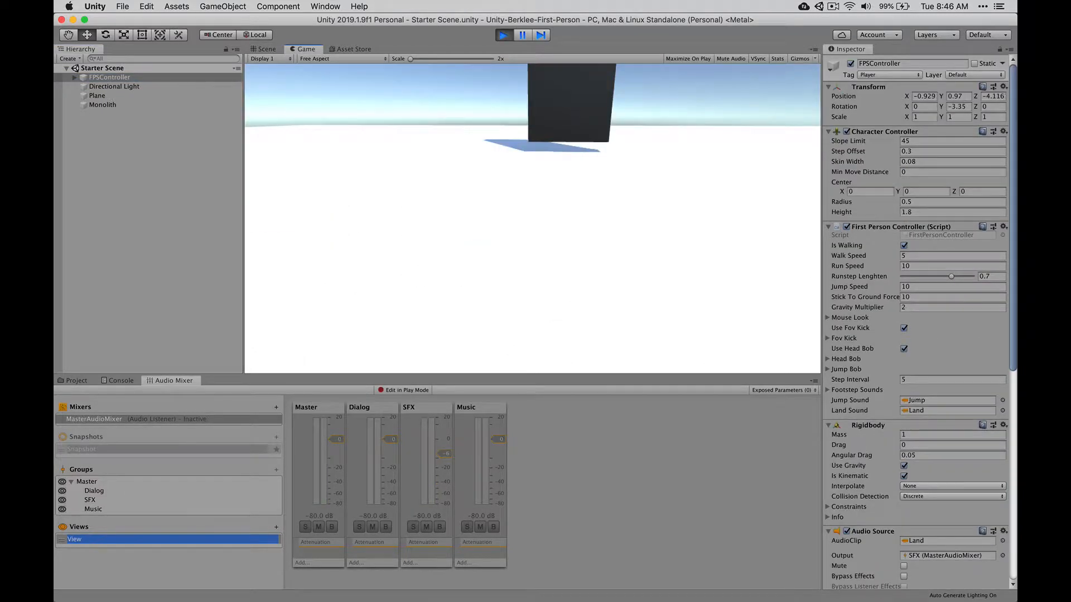
key(s)
key(w)
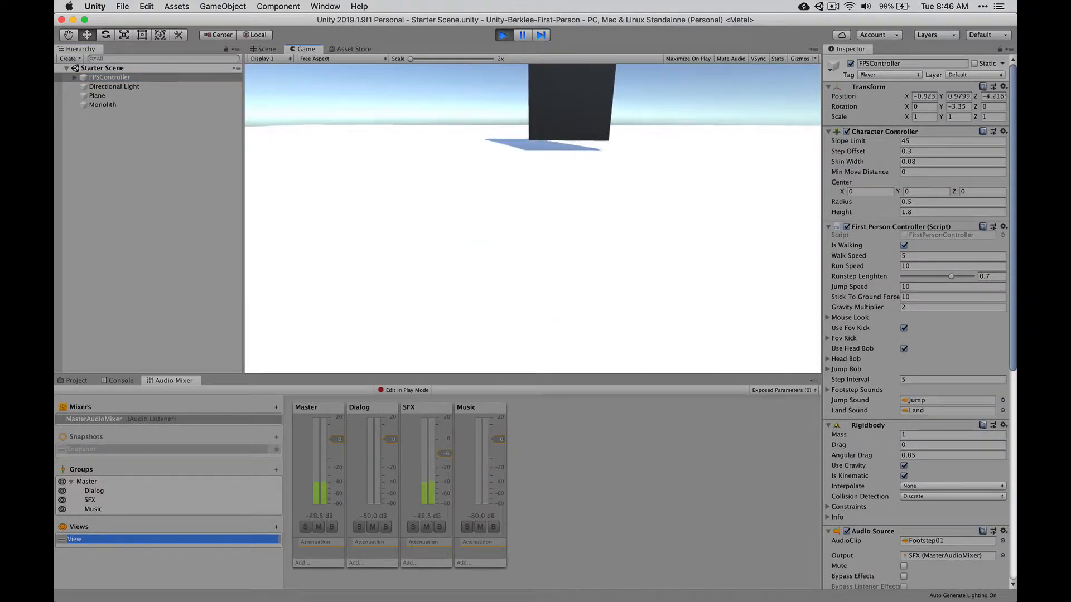
key(Escape)
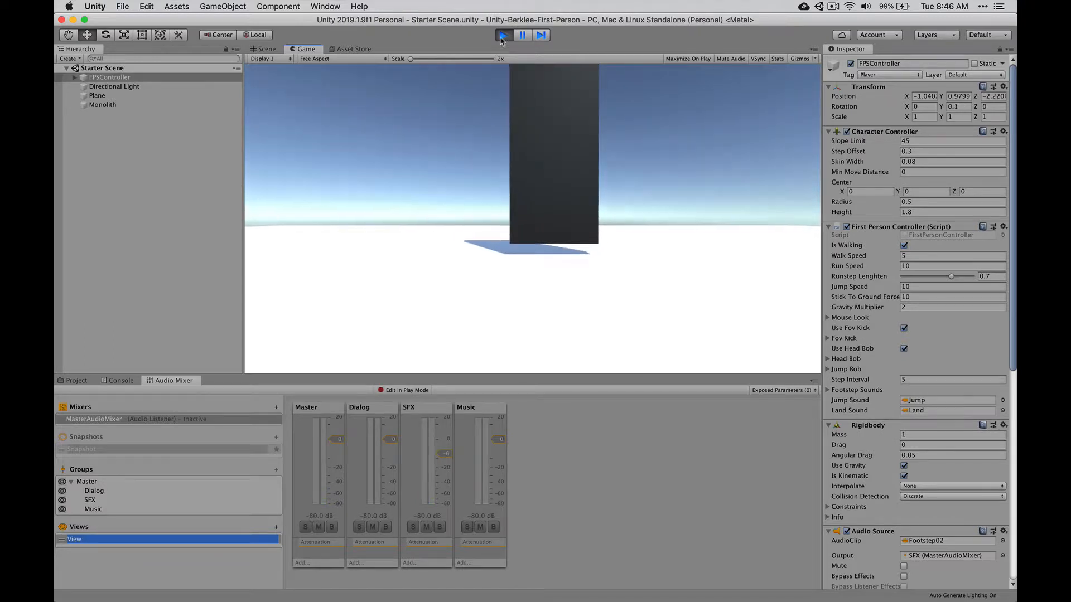
click(503, 37)
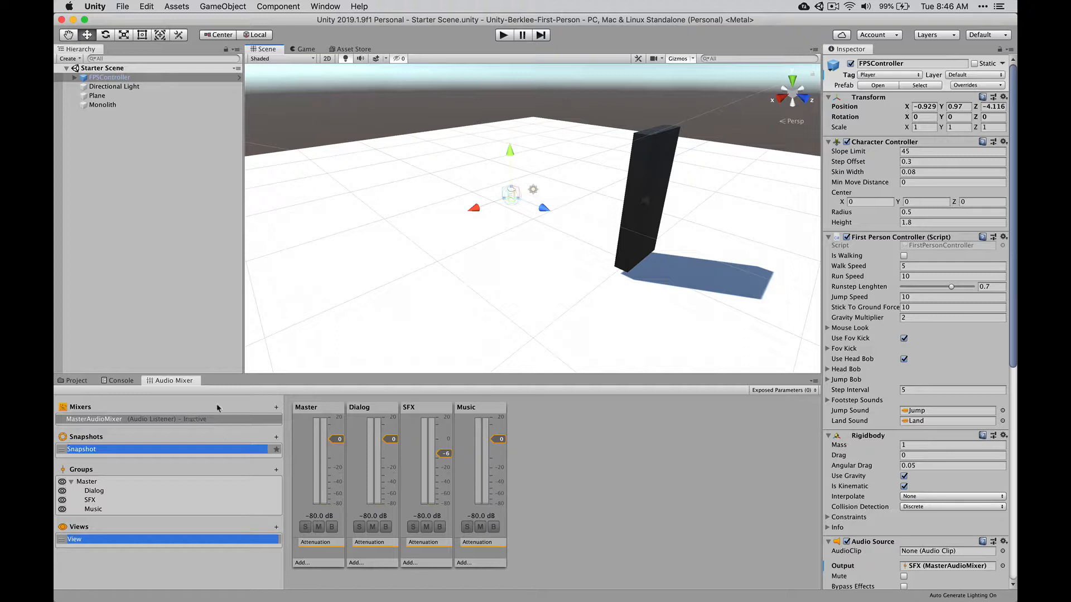
Create a mixer named Music SubMixer and route its output to the Music group of MasterAudioMixer.
click(275, 408)
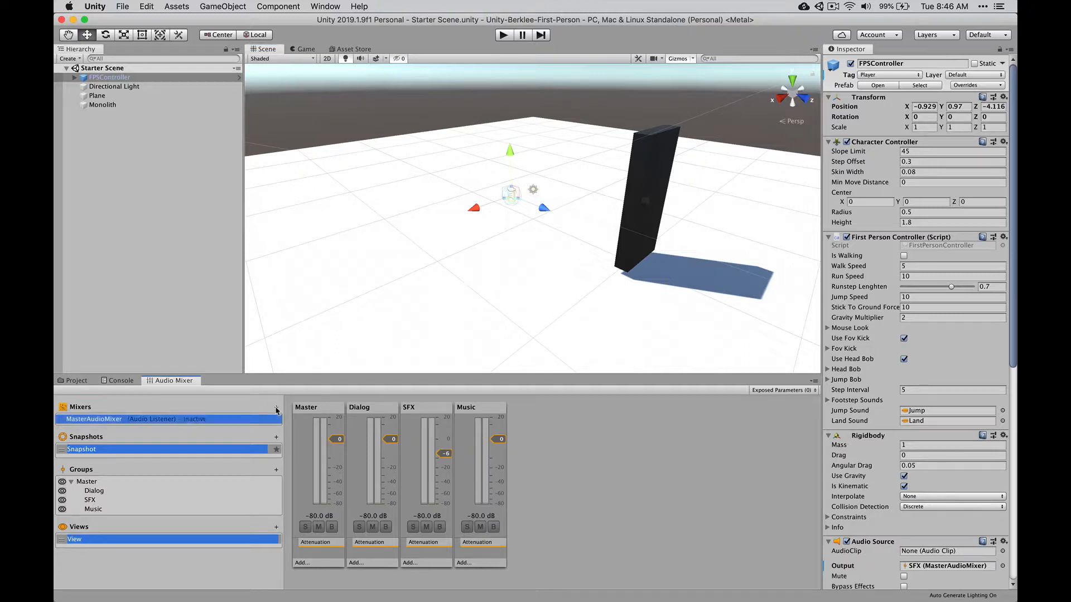
text(Mu)
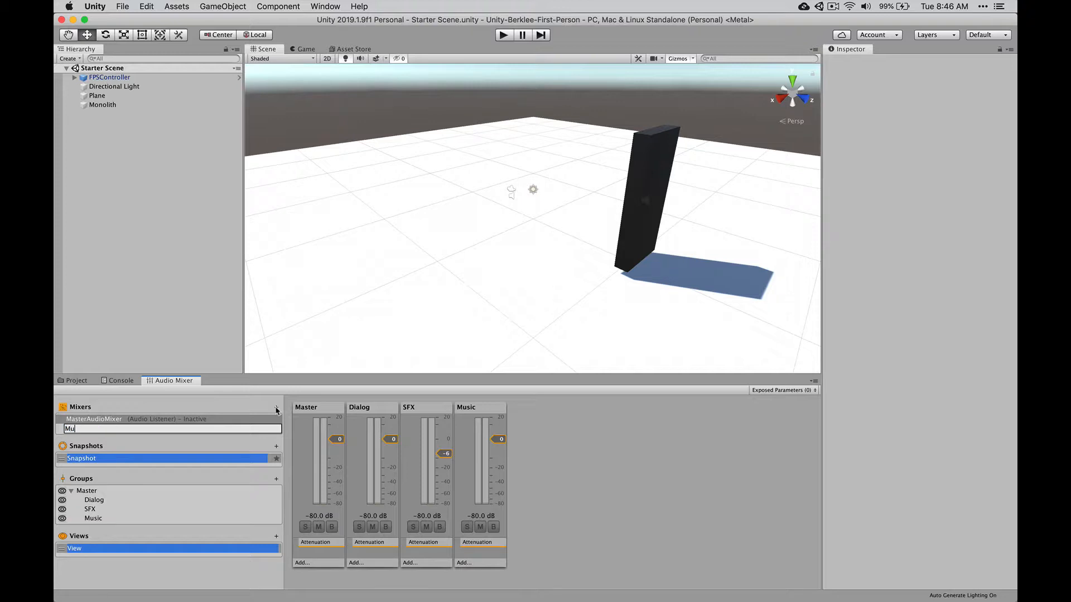
text(sic SubMixer)
key(Return)
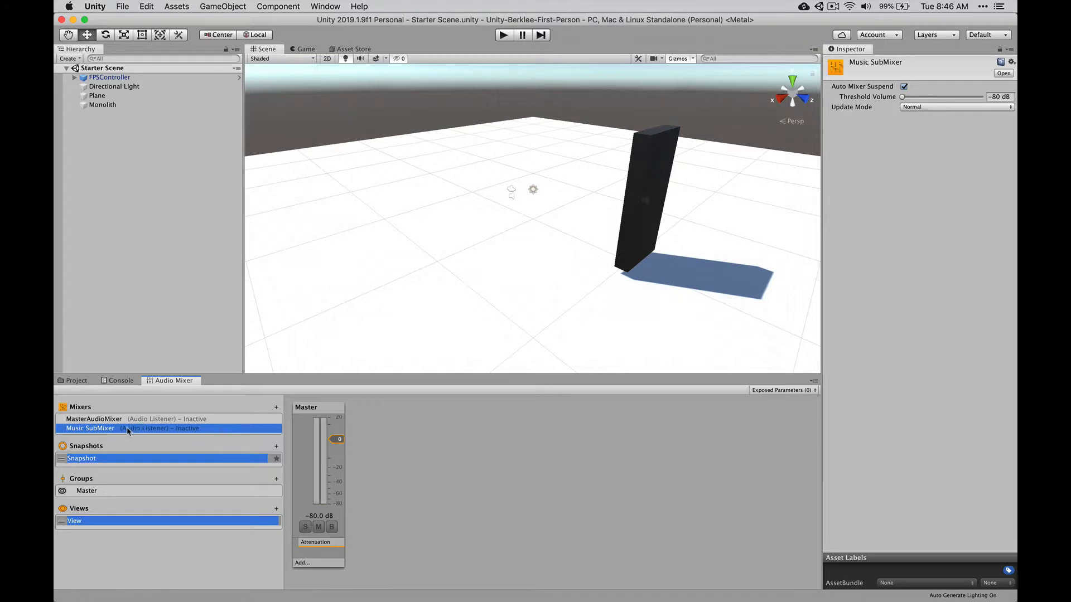
drag(127, 430, 141, 422)
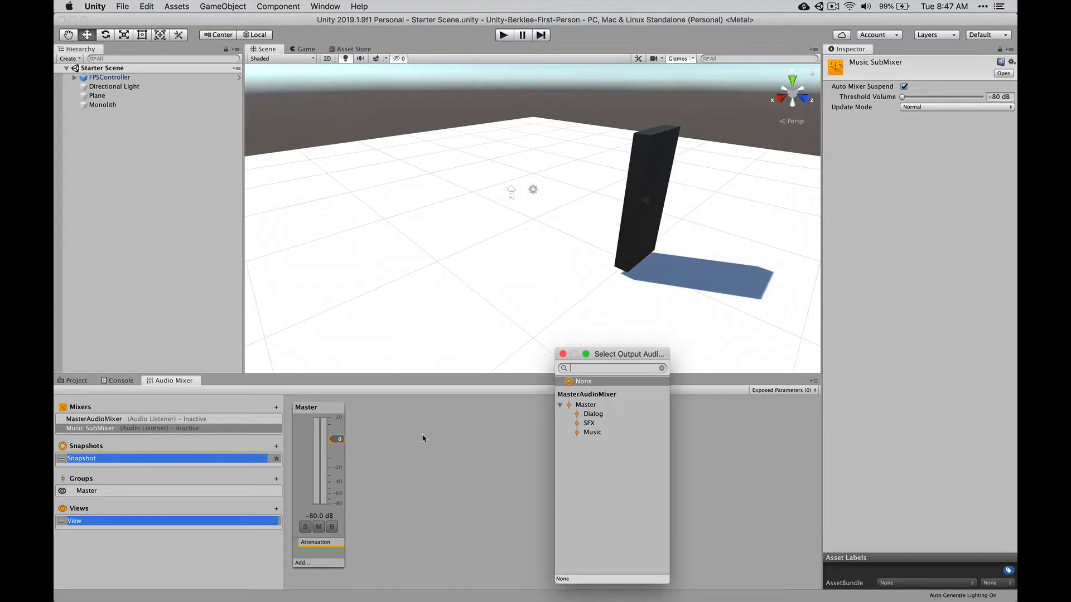
click(592, 433)
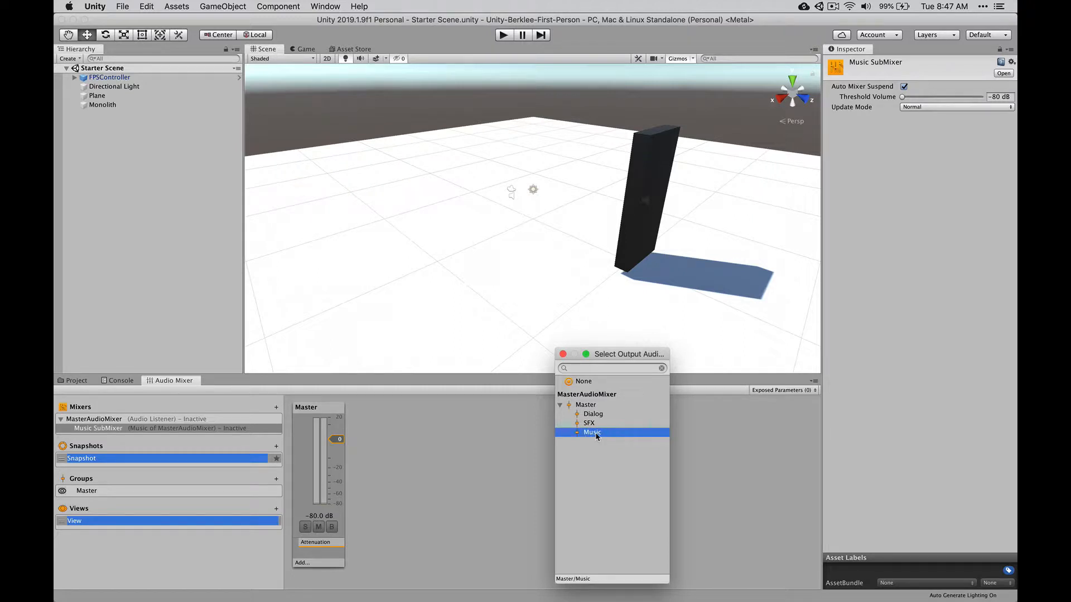
Confirm the Music group as Music SubMixer's output and compare the groups of MasterAudioMixer and Music SubMixer.
double_click(595, 434)
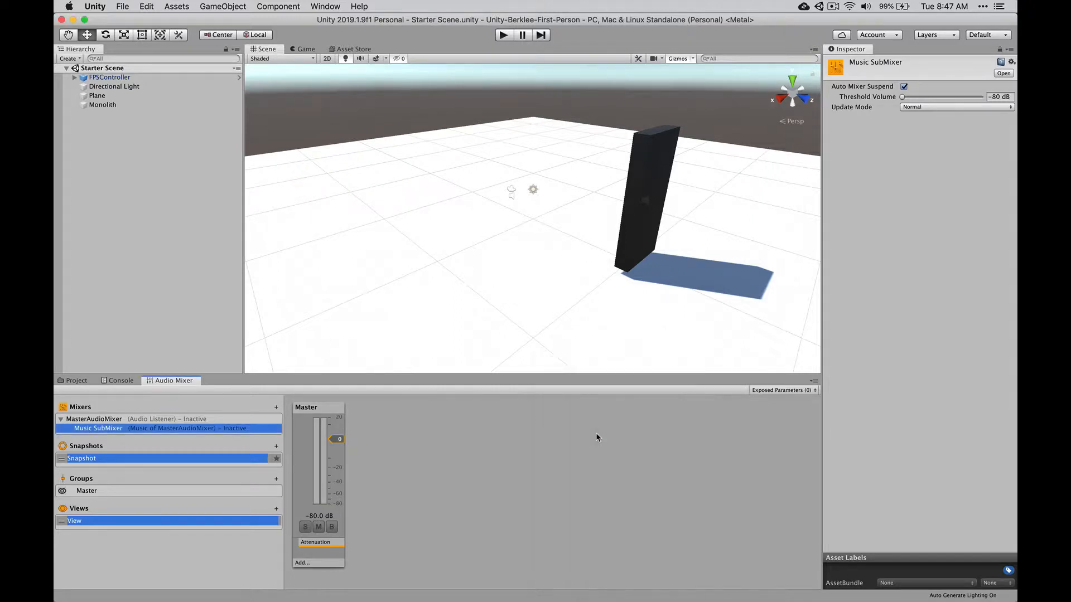
click(207, 419)
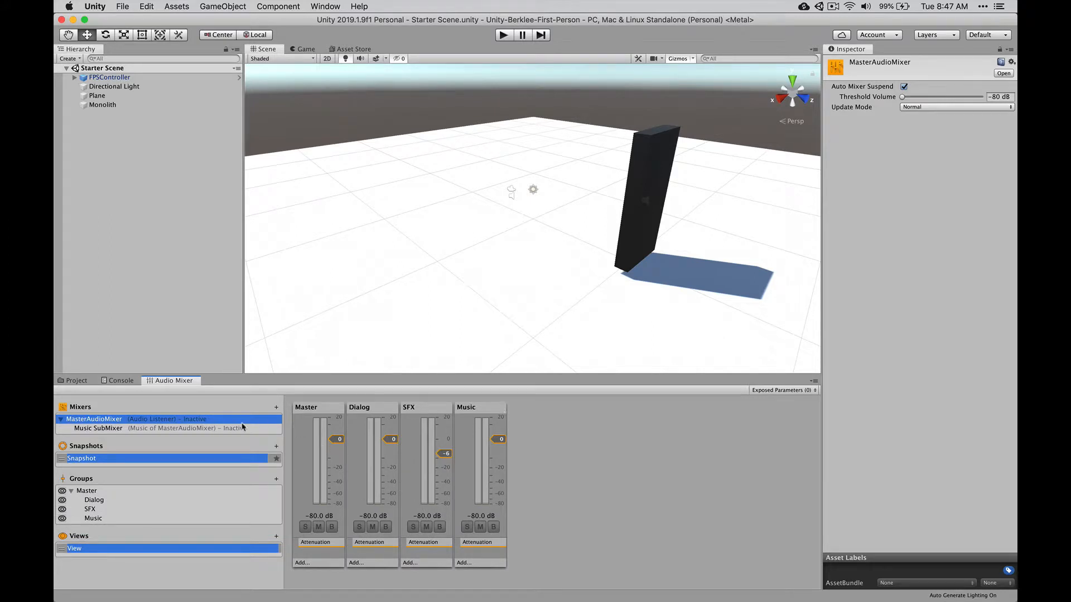
click(181, 428)
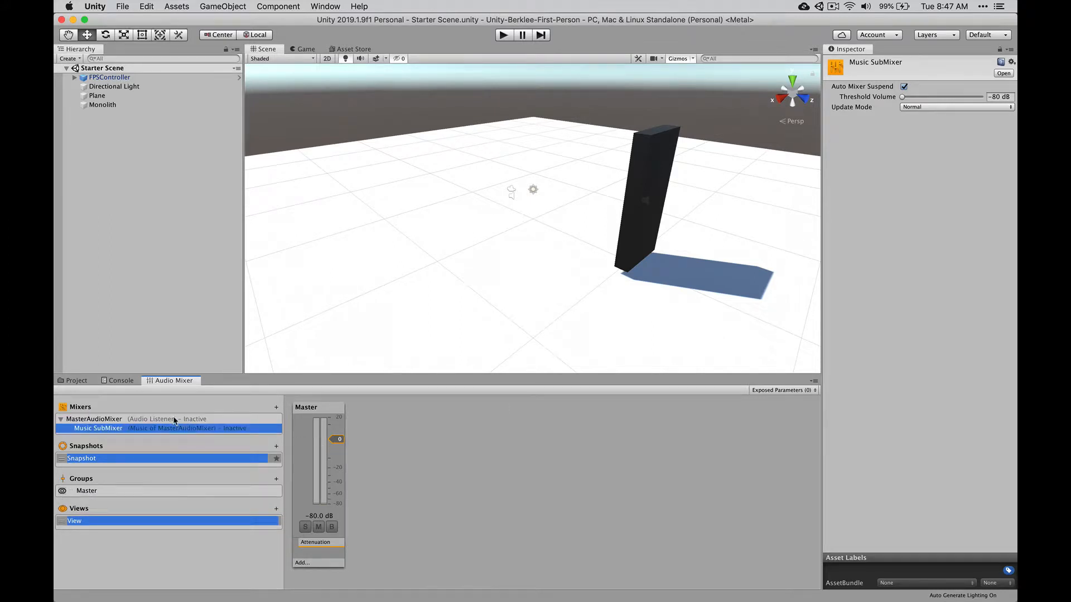
click(174, 419)
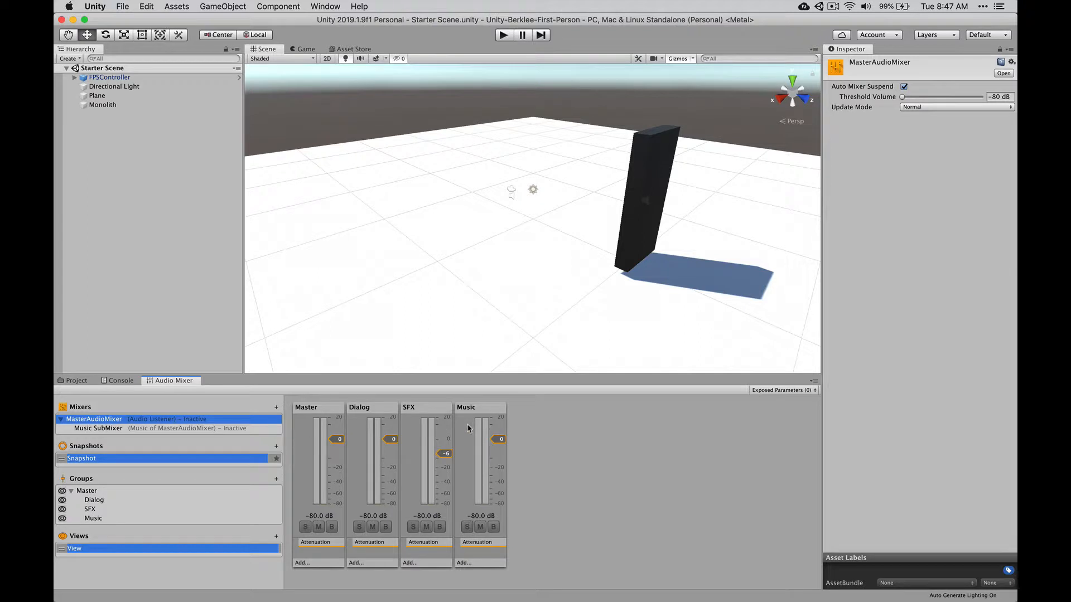
click(225, 429)
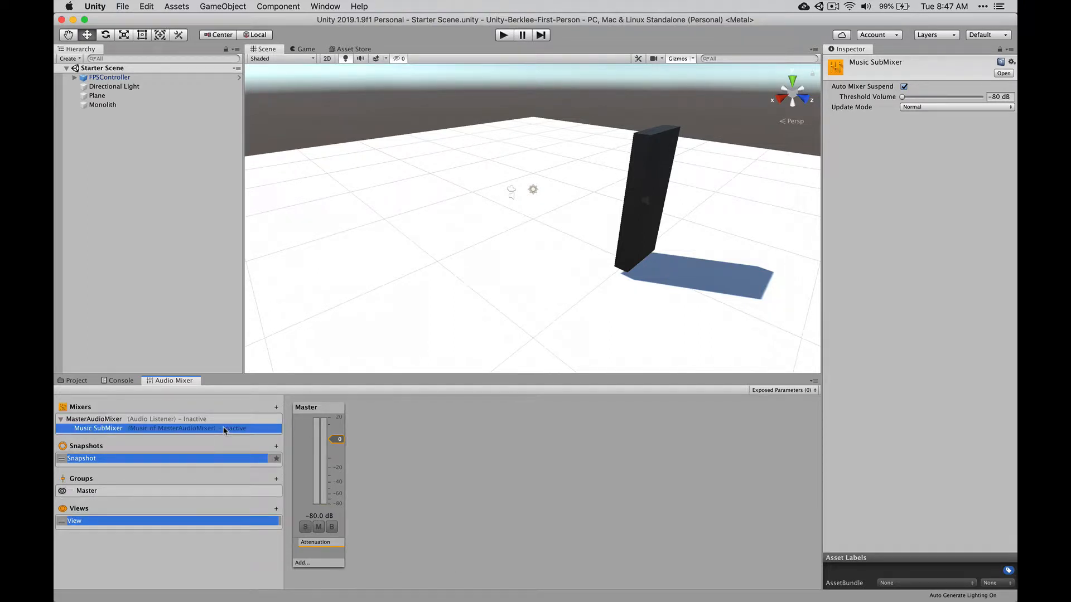
Add a group named theme_1 under the Master group of Music SubMixer.
click(276, 479)
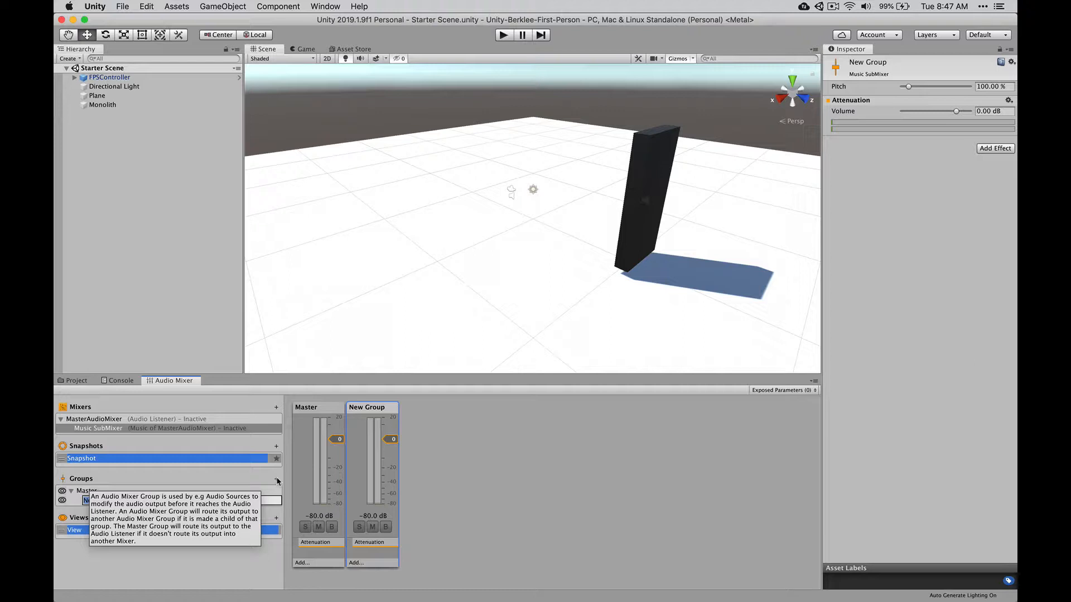
text(theme_1)
key(Return)
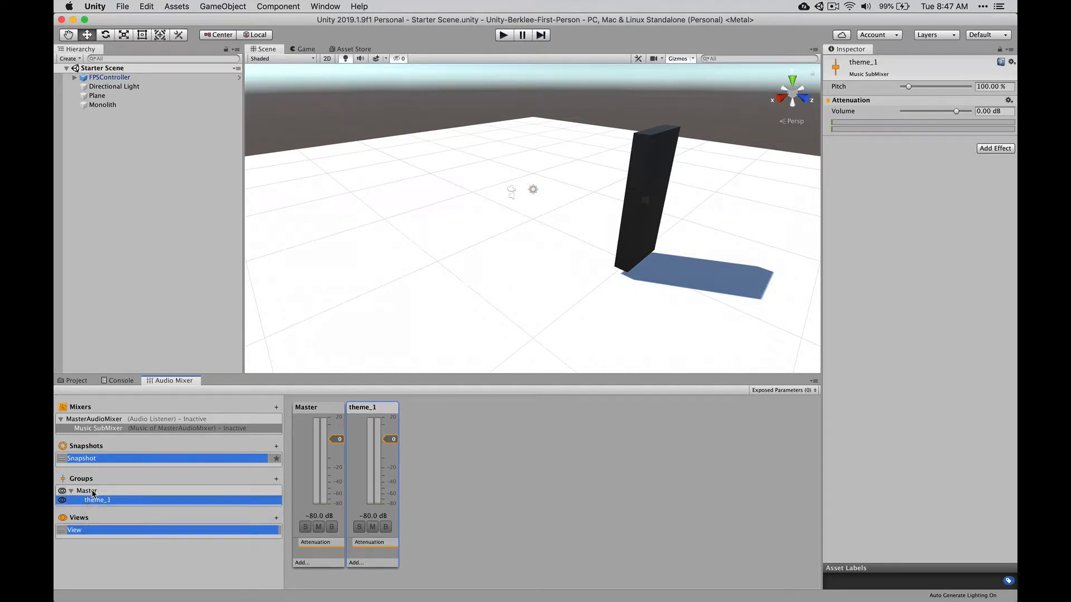
Add a second group named theme_2 directly under the Master group of Music SubMixer.
right_click(94, 494)
click(87, 492)
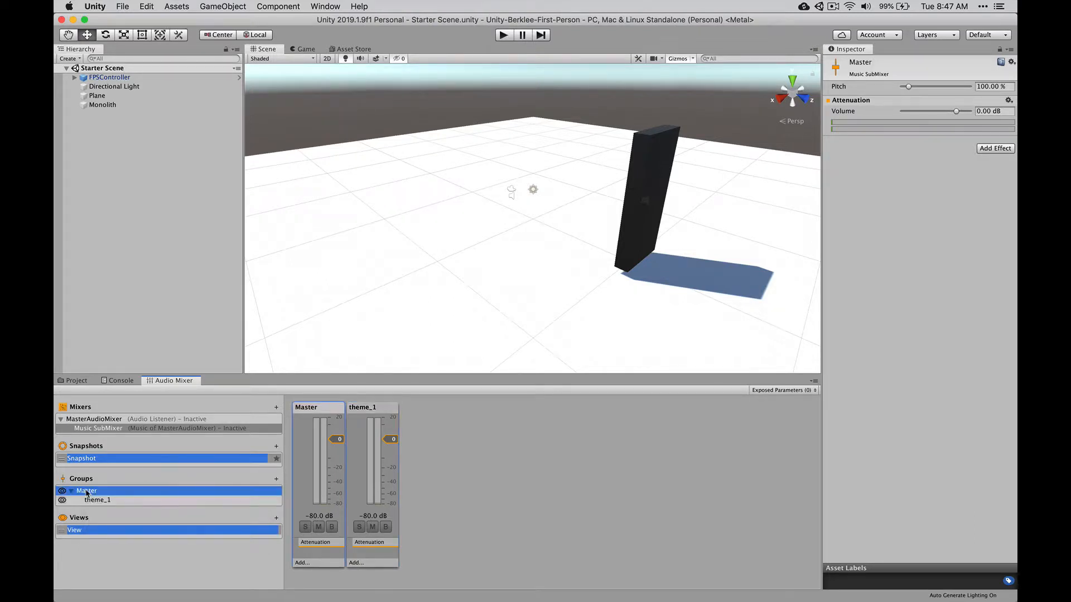
click(276, 479)
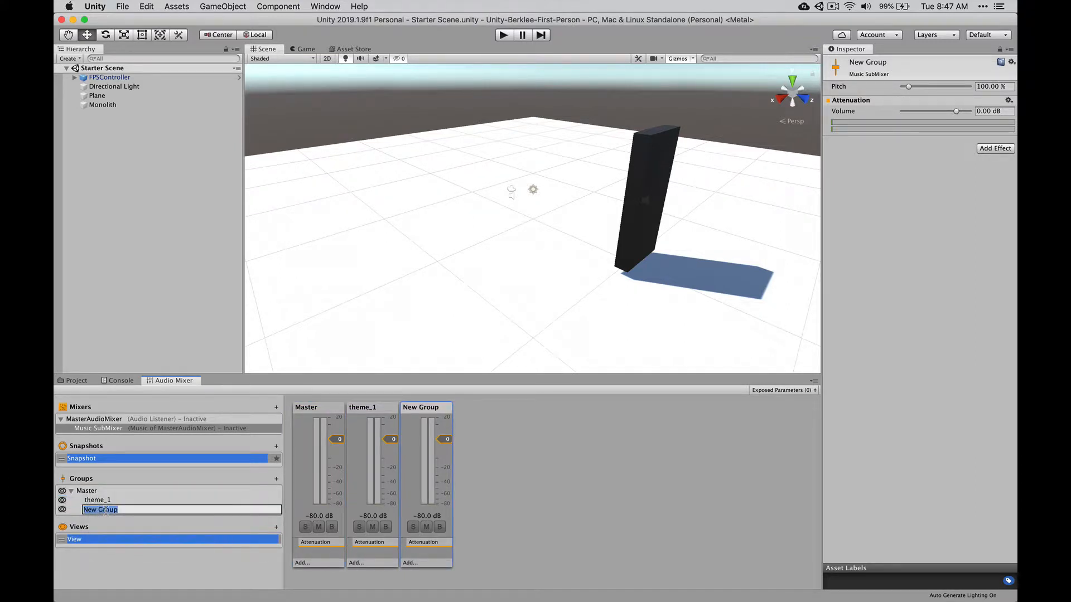
text(theme_2)
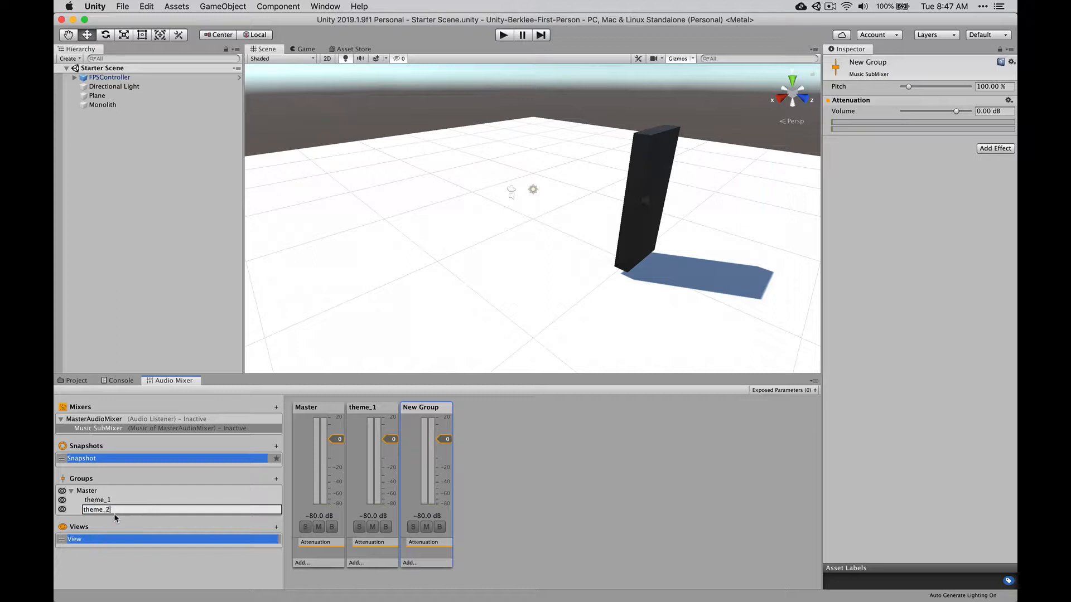
key(Return)
Try nesting theme_2 inside theme_1, and return it to its place directly under Master.
mouse_move(96, 510)
mouse_down()
mouse_move(90, 494)
mouse_move(116, 510)
mouse_up()
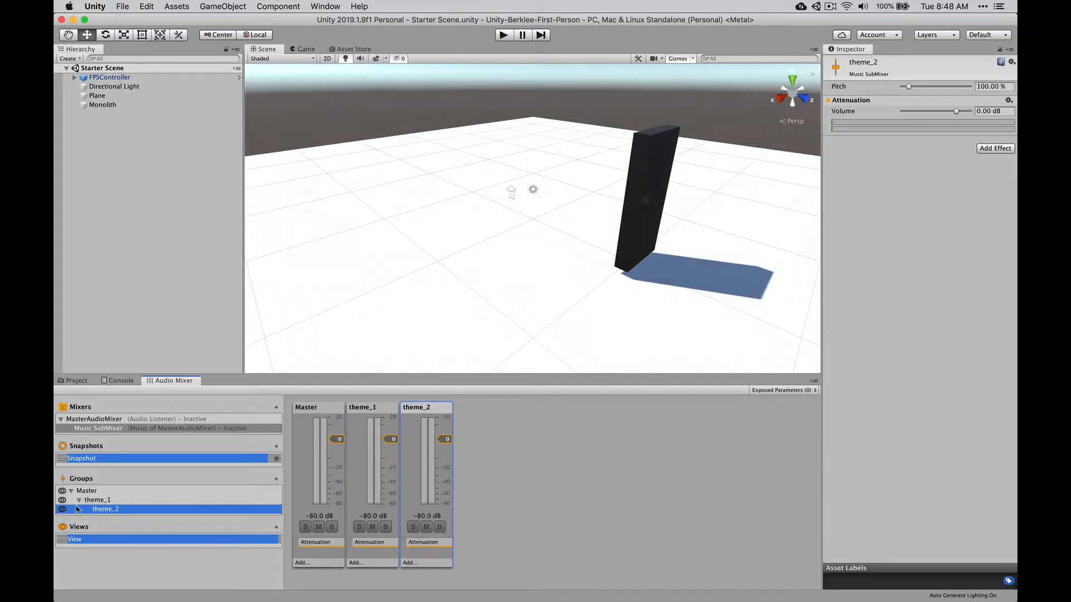
mouse_move(103, 511)
mouse_down()
mouse_move(92, 491)
mouse_move(110, 509)
mouse_move(114, 497)
mouse_up()
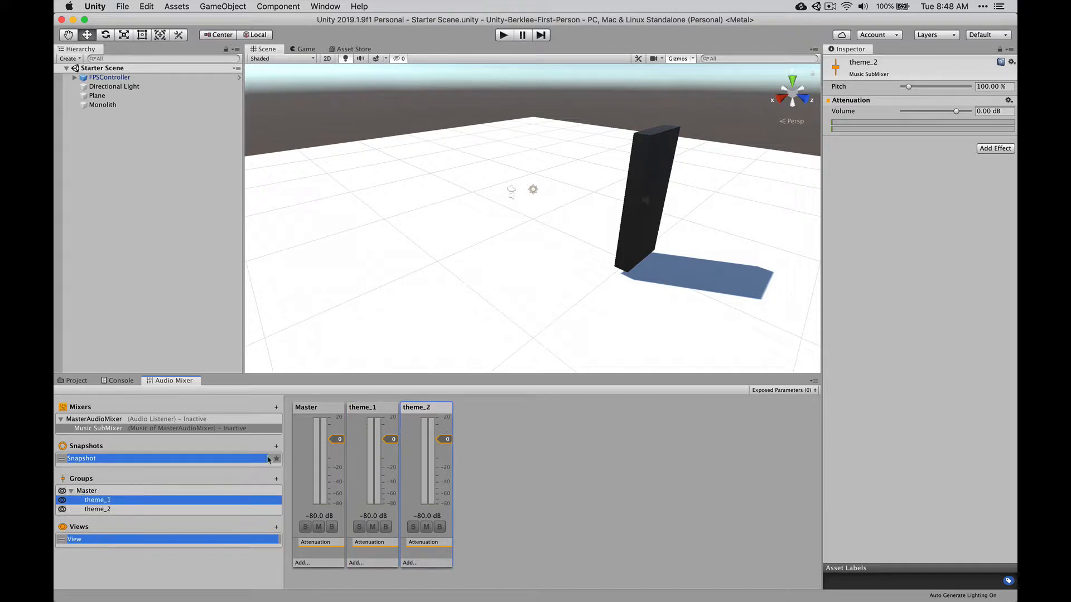
click(94, 492)
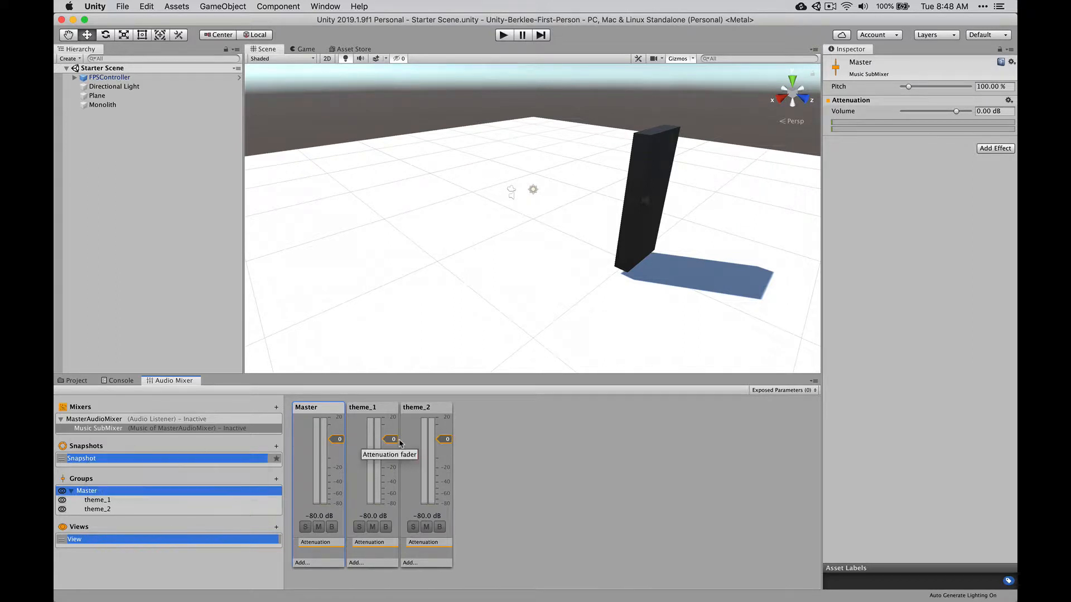
Lower theme_2's volume to -80 dB and add a new snapshot named Snapshot - 2.
drag(445, 439, 444, 510)
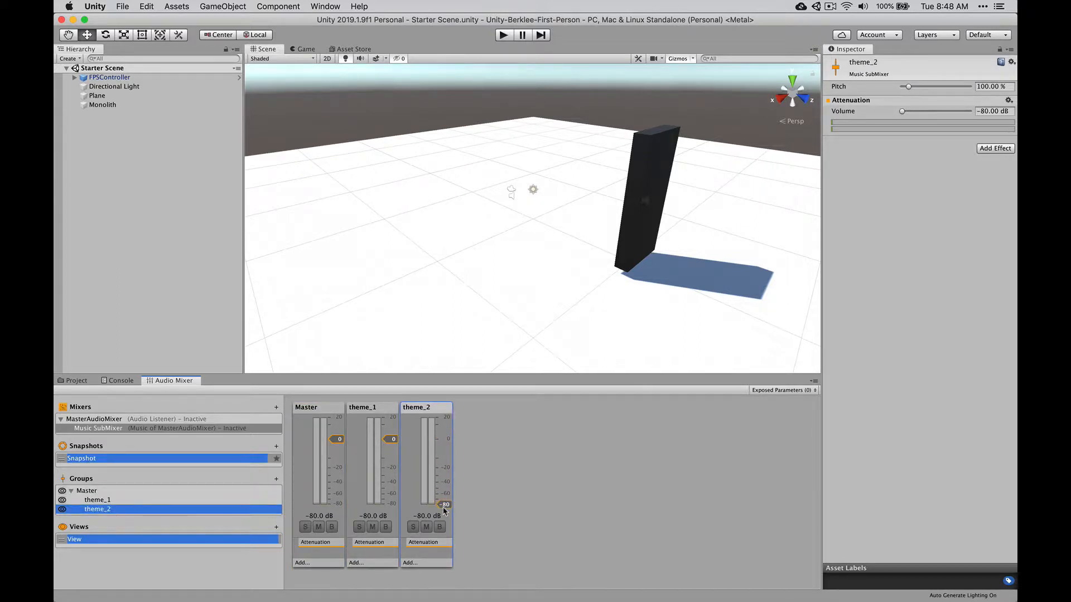
click(277, 446)
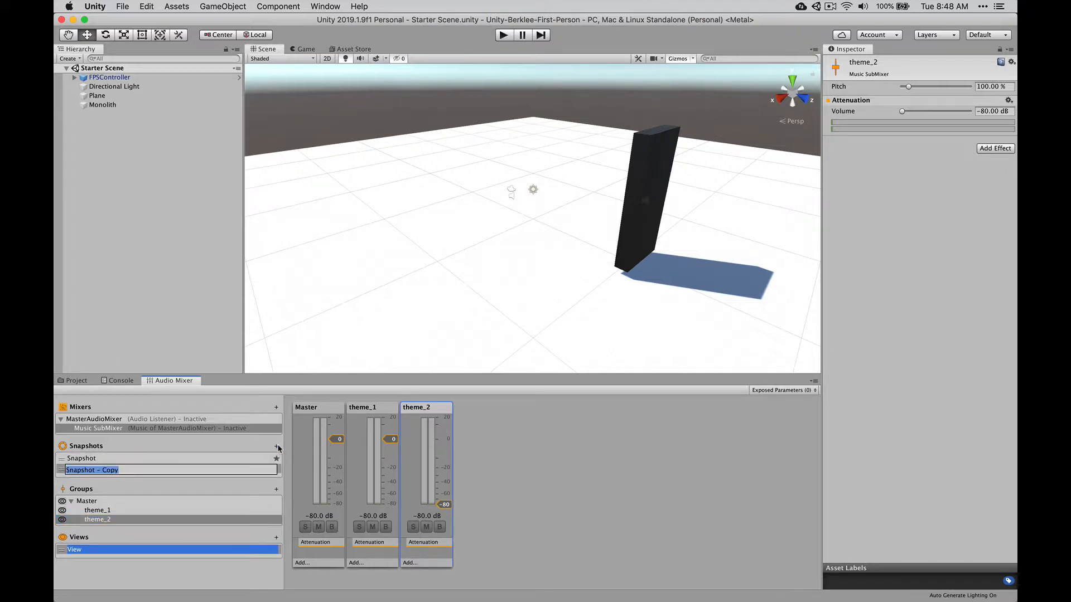
key(Right)
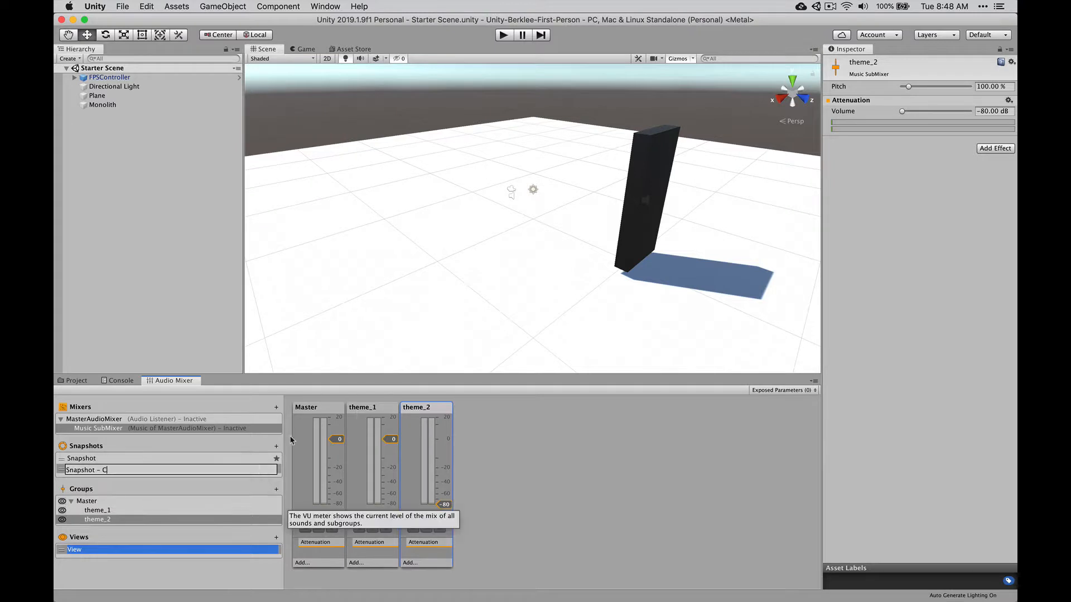
key(BackSpace)
key(BackSpace)
key(BackSpace)
key(BackSpace)
text(2)
key(Return)
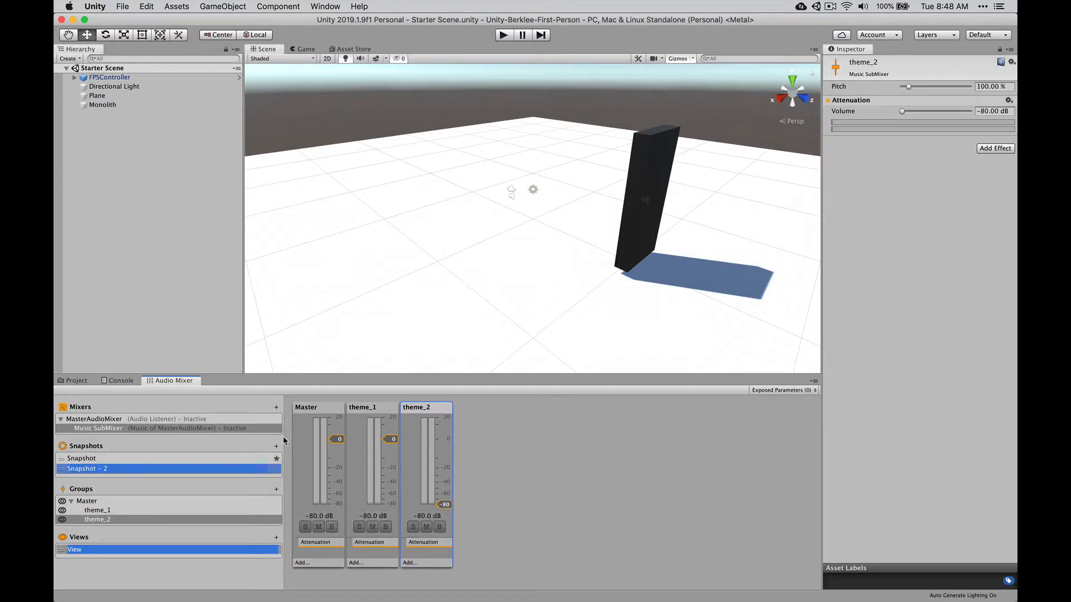
In Snapshot - 2, set theme_1's volume to -80 dB and theme_2's volume to 0 dB.
drag(390, 444, 394, 530)
drag(444, 504, 441, 443)
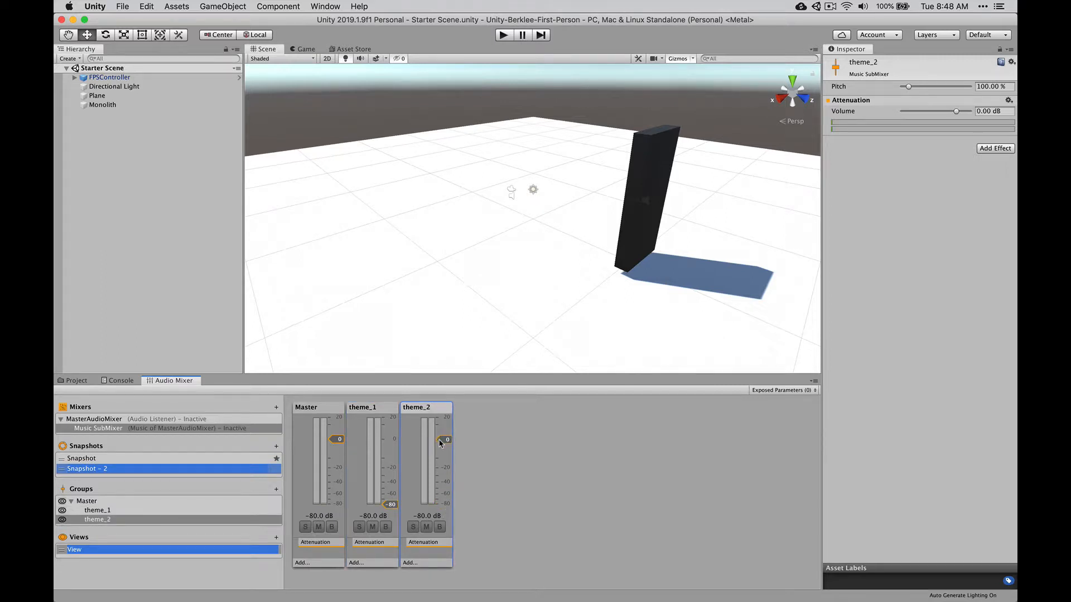
Rename the original snapshot of Music SubMixer as Snapshot - 1.
click(182, 458)
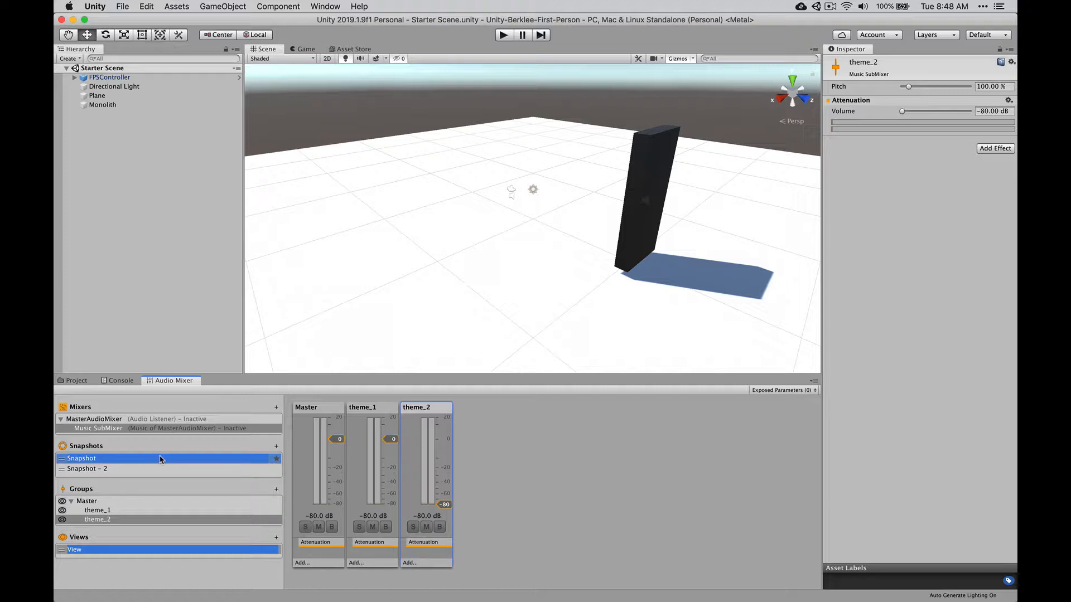
double_click(161, 458)
click(118, 457)
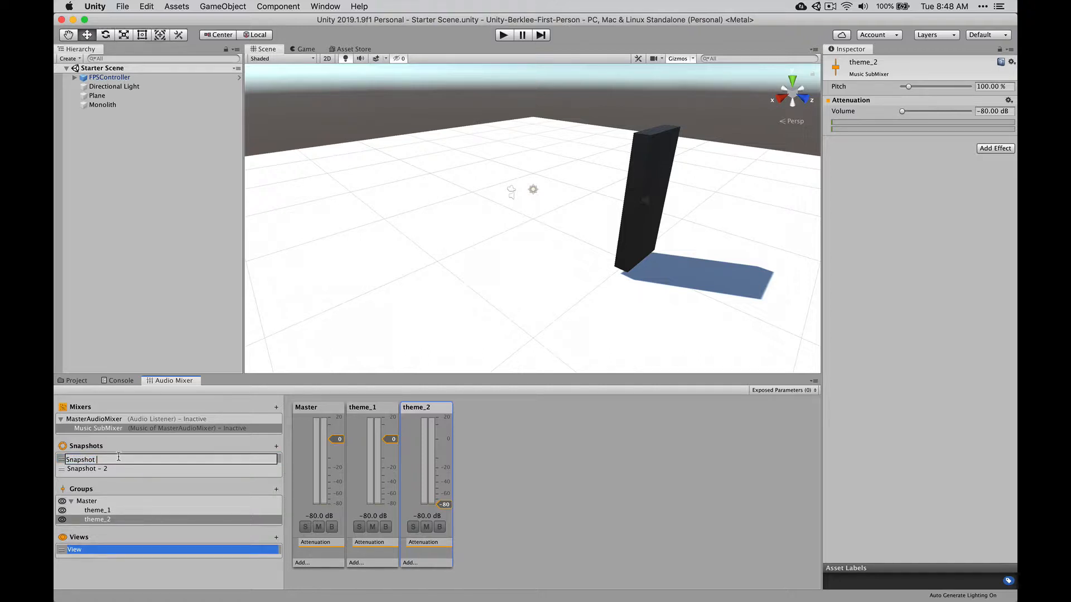
text(1)
key(BackSpace)
text(-1)
key(BackSpace)
text(1)
key(Return)
Switch back and forth between Snapshot - 1 and Snapshot - 2 to compare their fader levels and the start snapshot marker.
click(129, 466)
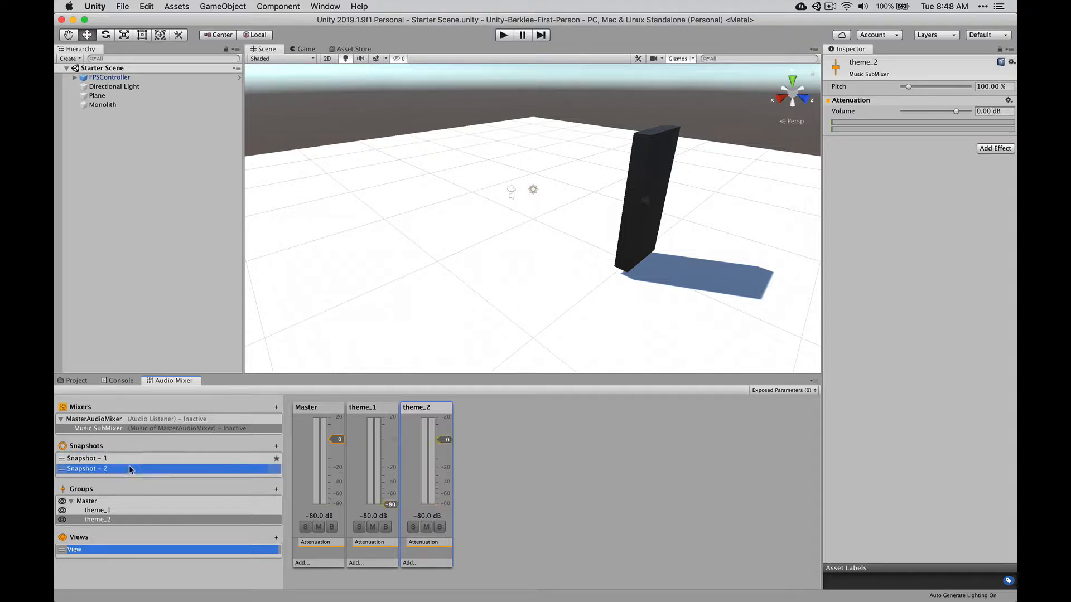
click(133, 458)
click(134, 469)
click(134, 461)
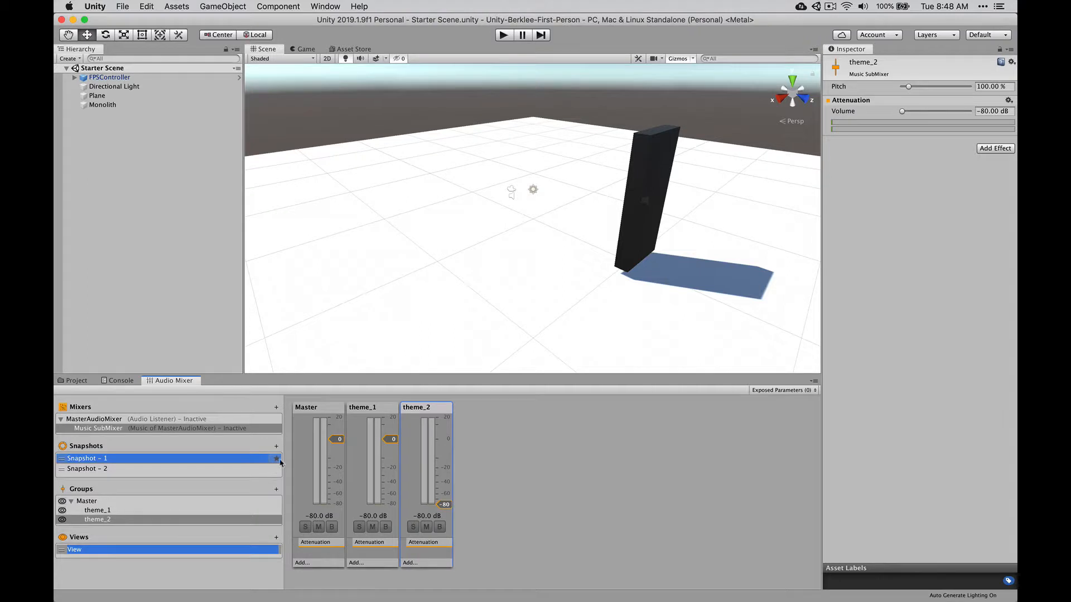
click(266, 470)
click(266, 459)
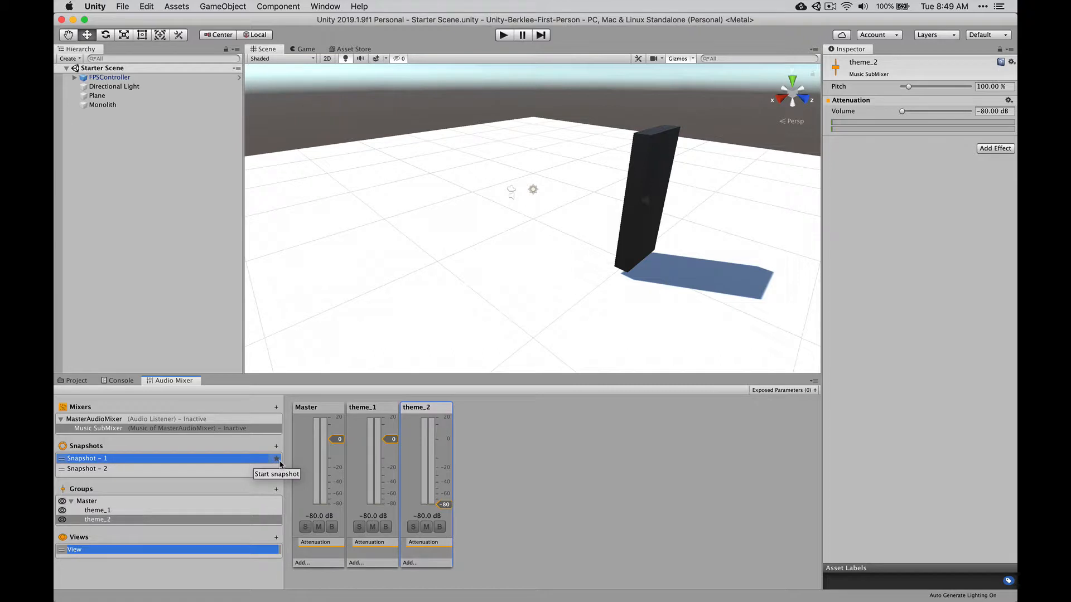
Select Snapshot - 2, run the scene to check which snapshot is active at start, and stop the playback.
click(184, 470)
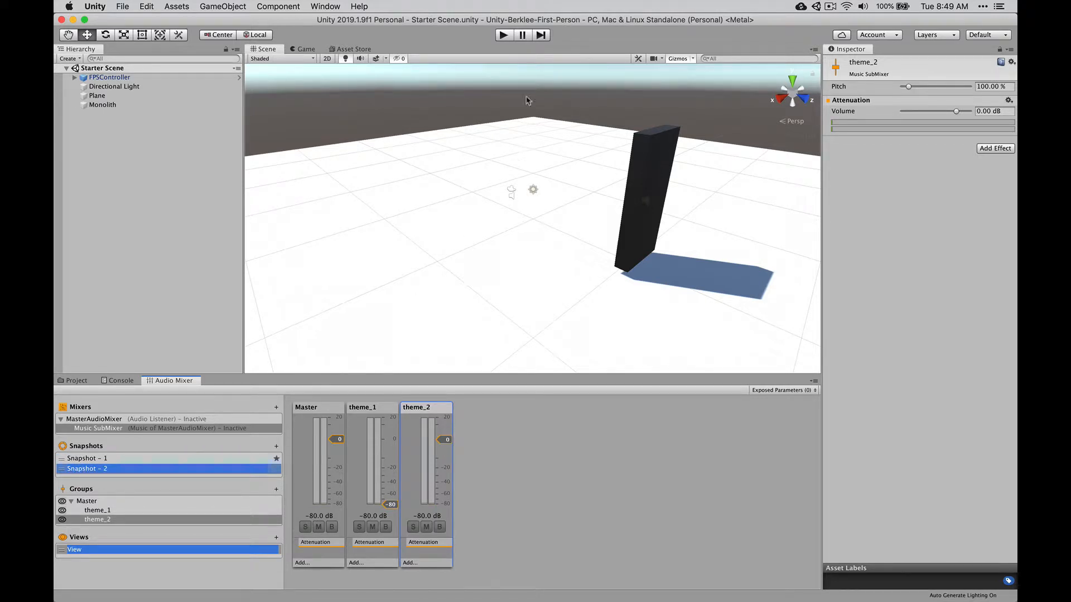
click(507, 36)
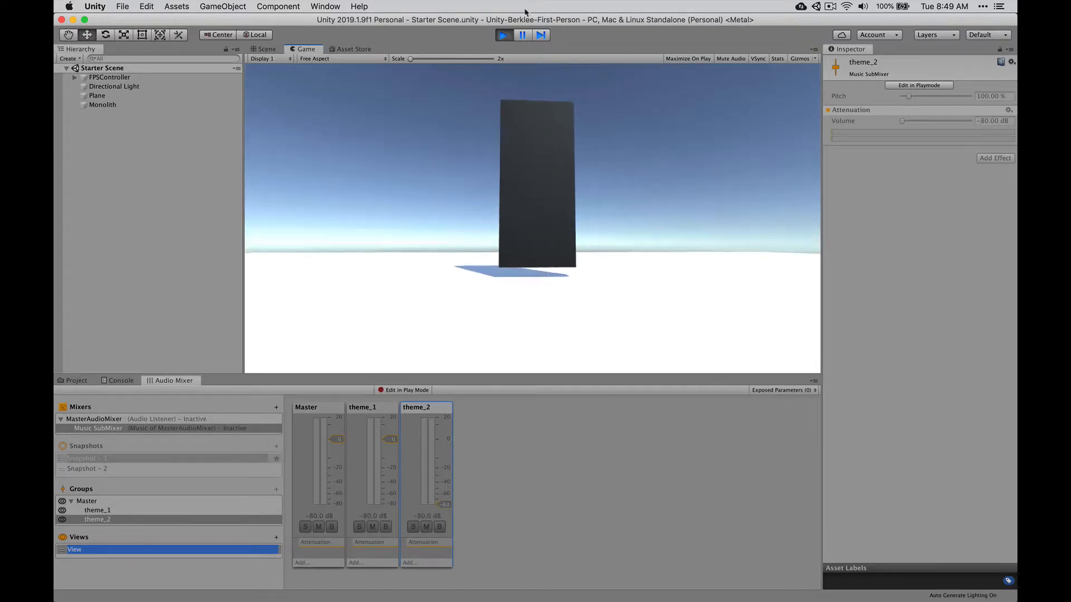
click(500, 37)
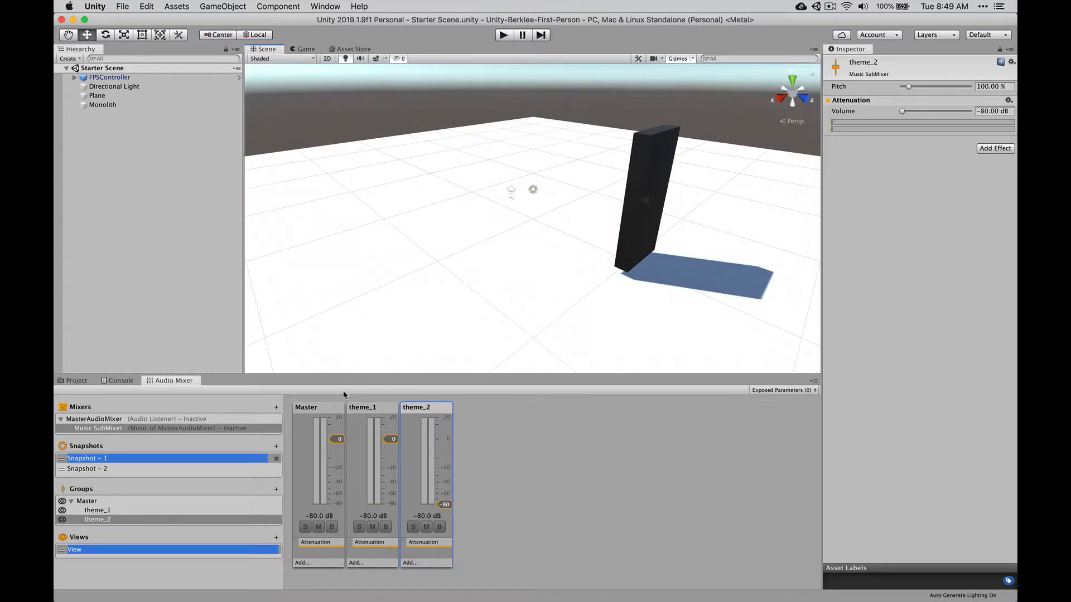
Display the groups of MasterAudioMixer and delete the Monolith object from Starter Scene.
click(111, 419)
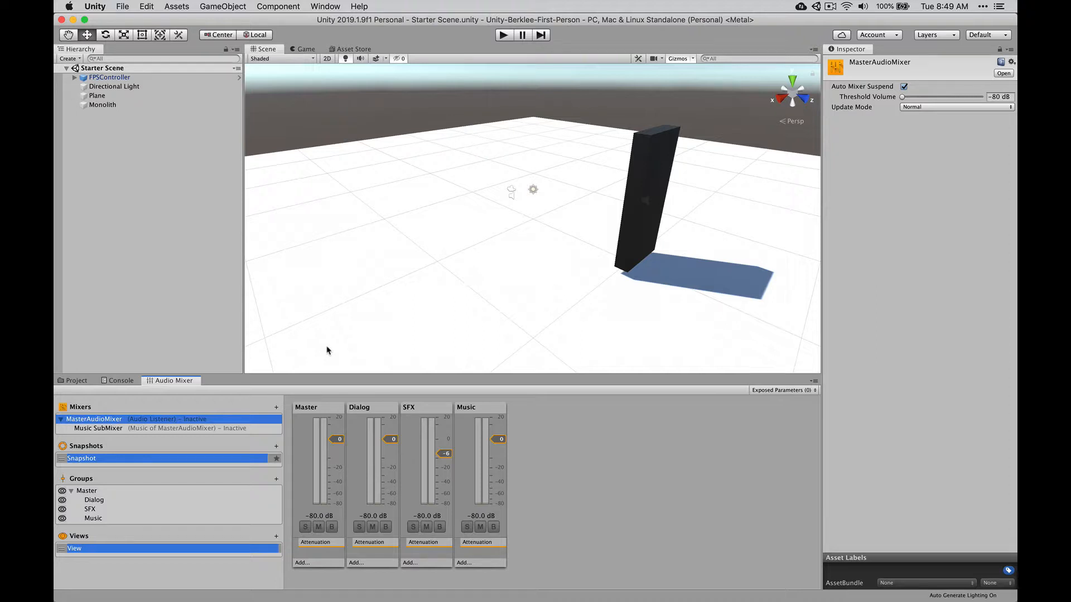
click(110, 107)
right_click(109, 105)
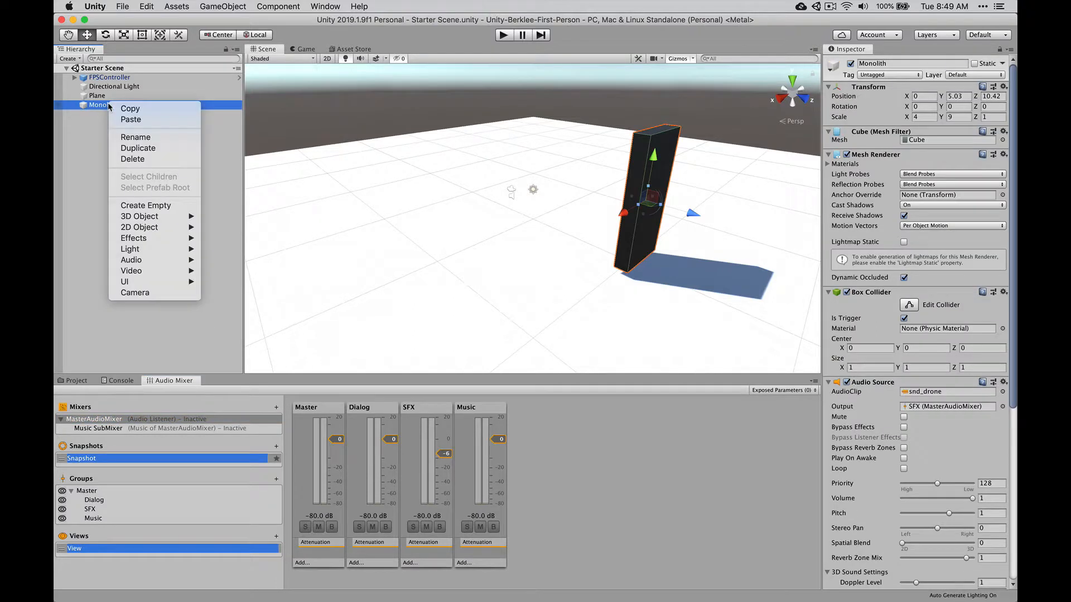
click(143, 160)
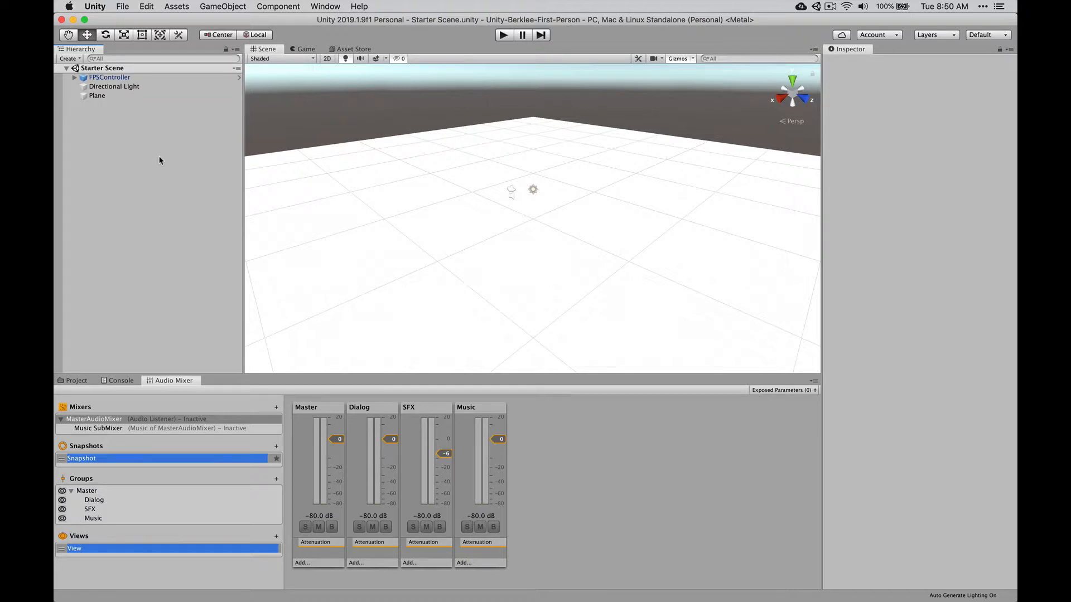
Import theme_1.wav and theme_2.wav from the desktop into the project's Assets folder.
click(74, 382)
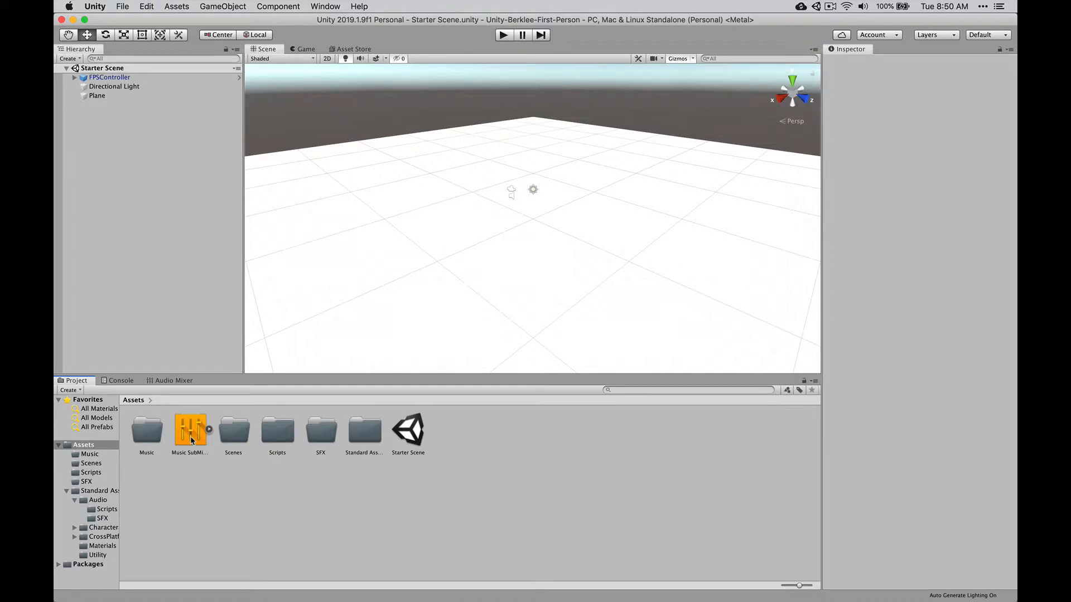
click(190, 436)
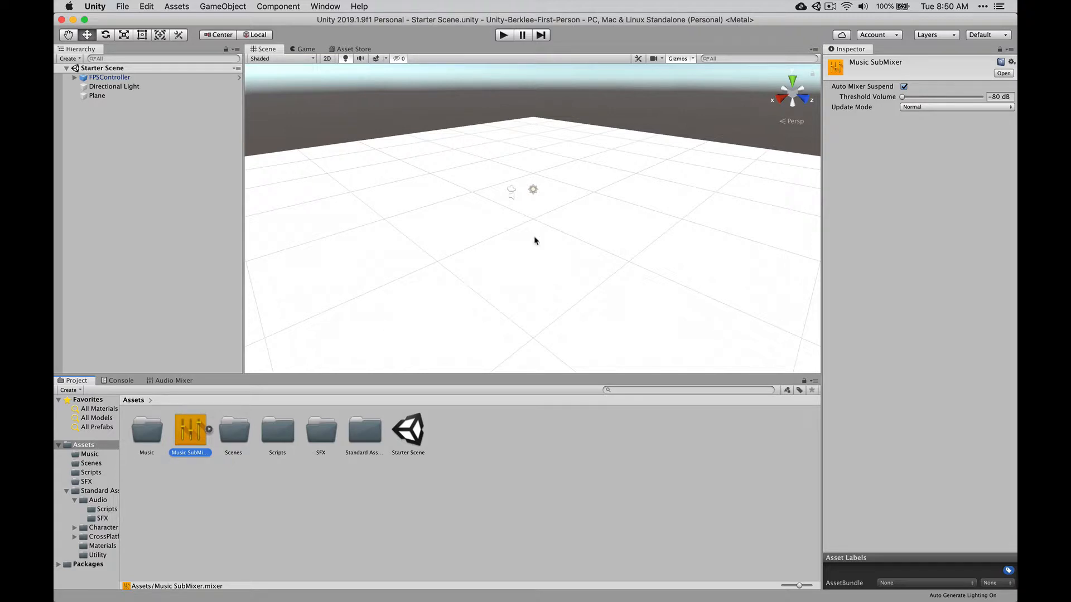
drag(705, 21, 598, 20)
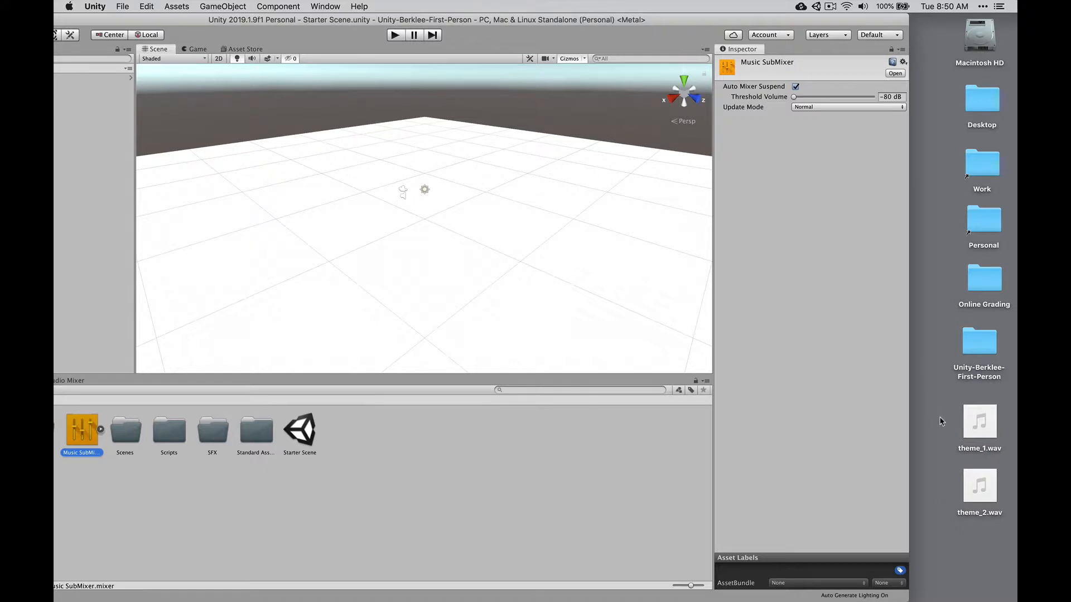
drag(942, 419, 609, 484)
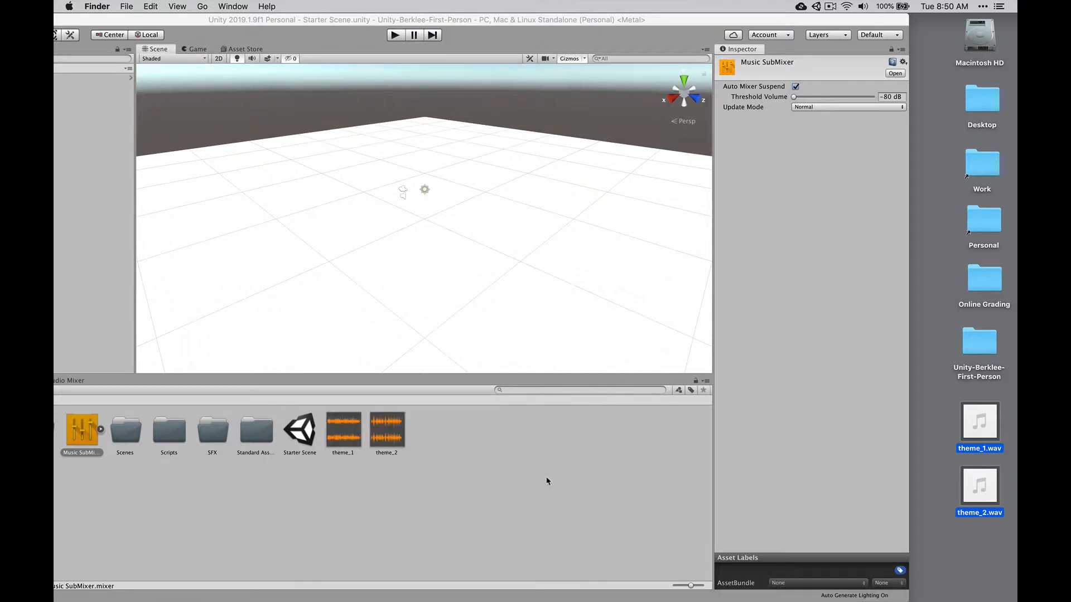
Open the Assets folder of Unity-Berklee-First-Person in Finder to examine the imported theme files.
double_click(992, 338)
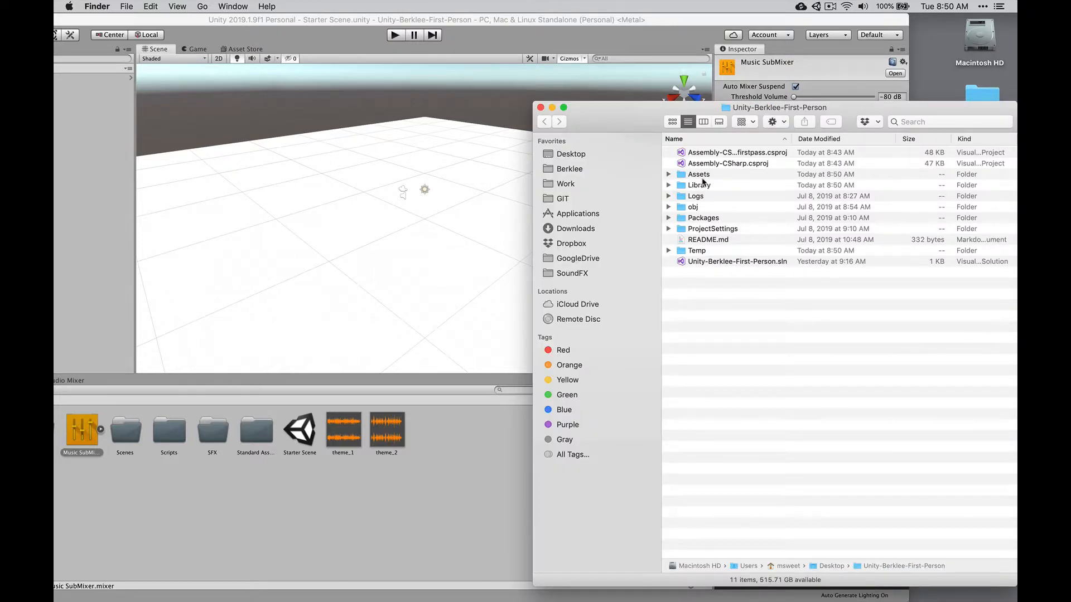
double_click(700, 175)
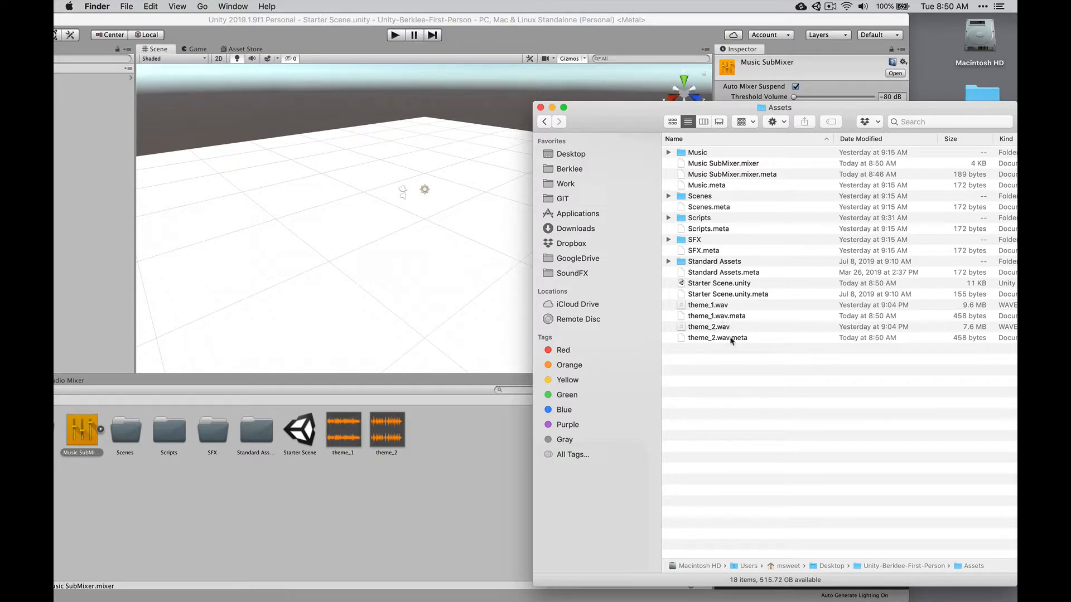
Close the Finder window, return to Unity and select the theme_1 asset to view its import settings.
click(539, 107)
drag(531, 18, 639, 11)
click(463, 438)
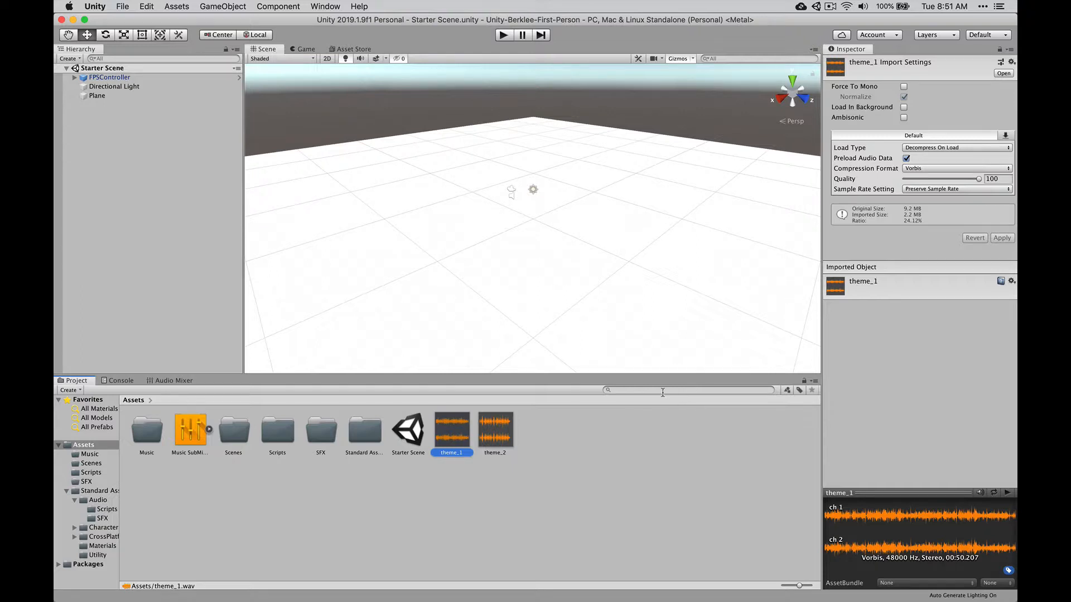
Create an empty object named MusicObject above the plane at about X 0, Y 1.67, Z 5.35.
click(224, 6)
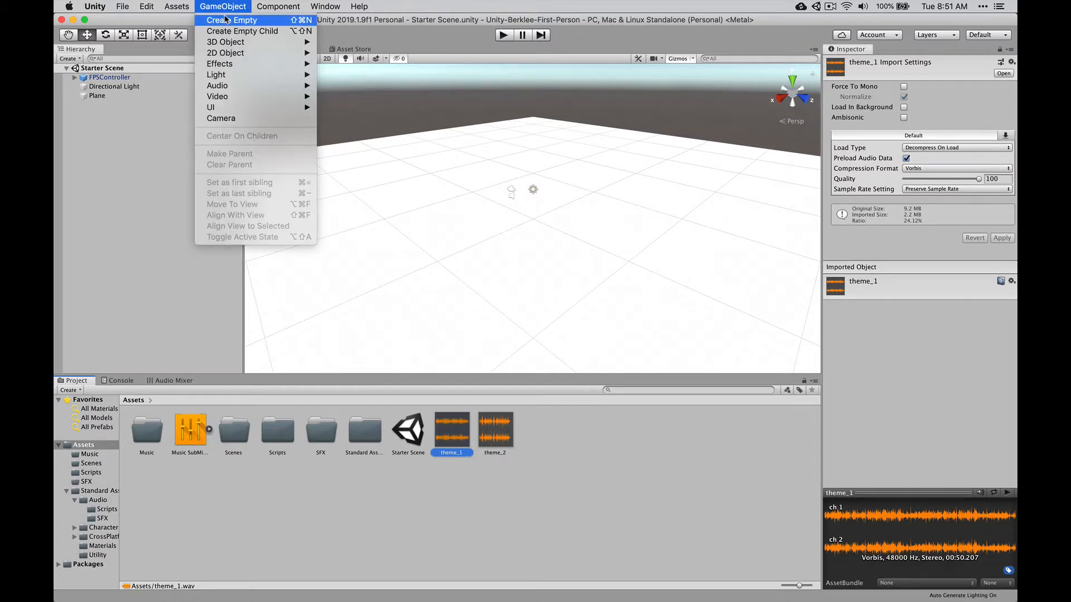
click(226, 21)
click(533, 176)
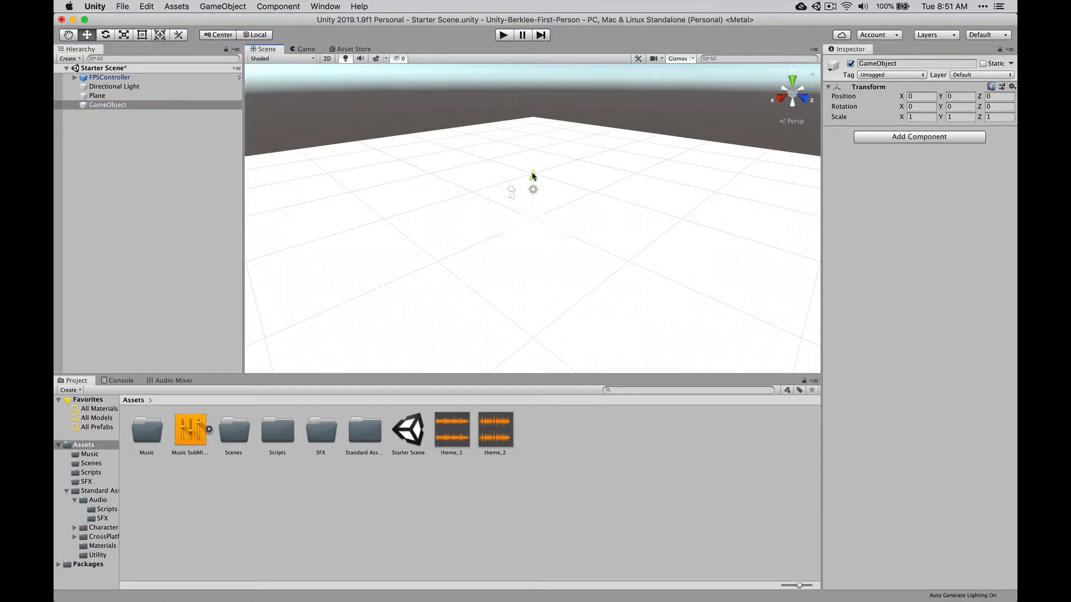
drag(533, 176, 533, 163)
drag(566, 218, 618, 236)
click(890, 65)
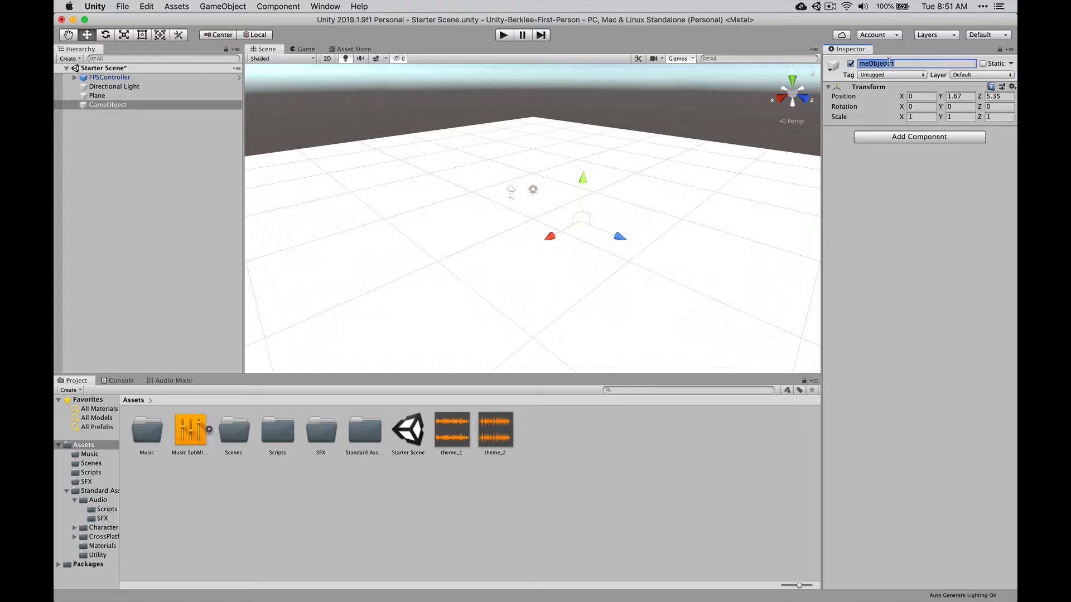
text(MusicOb)
Add an Audio Source component to MusicObject and assign theme_1 as its audio clip.
click(898, 137)
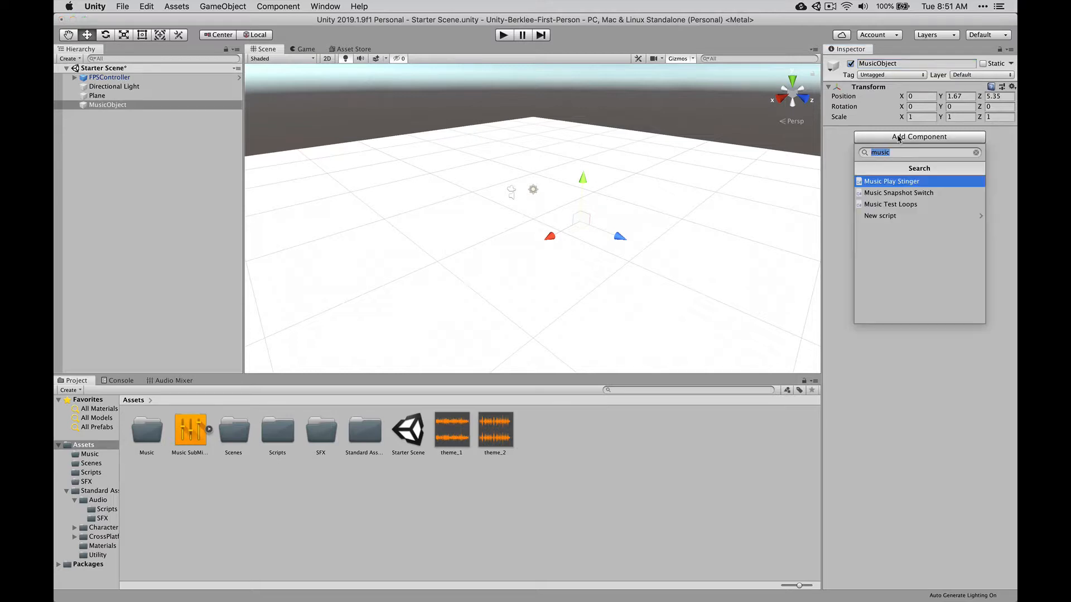
text(audio)
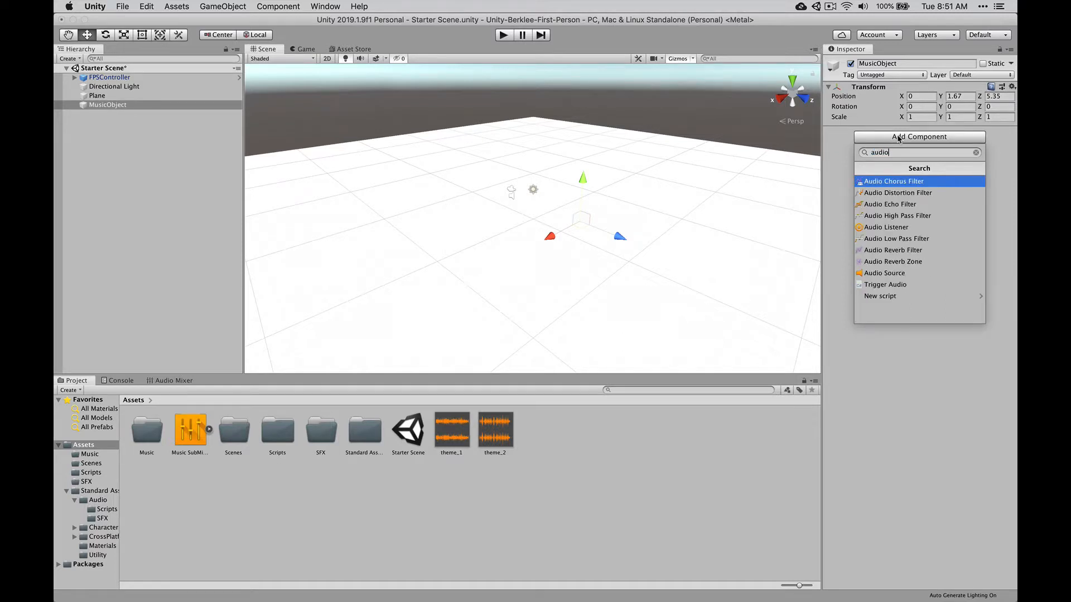
click(885, 273)
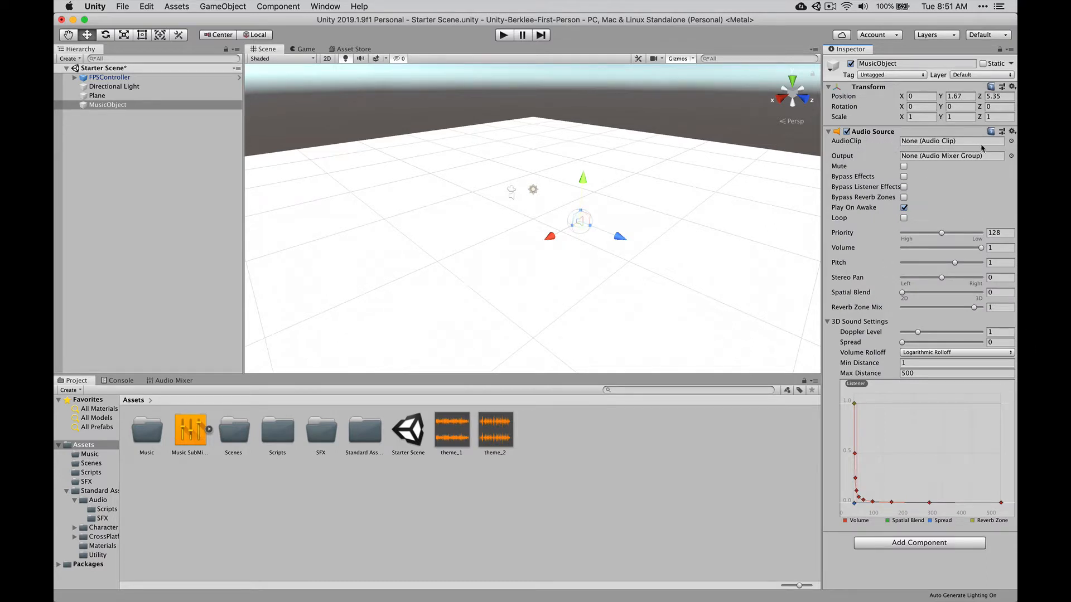
click(1011, 141)
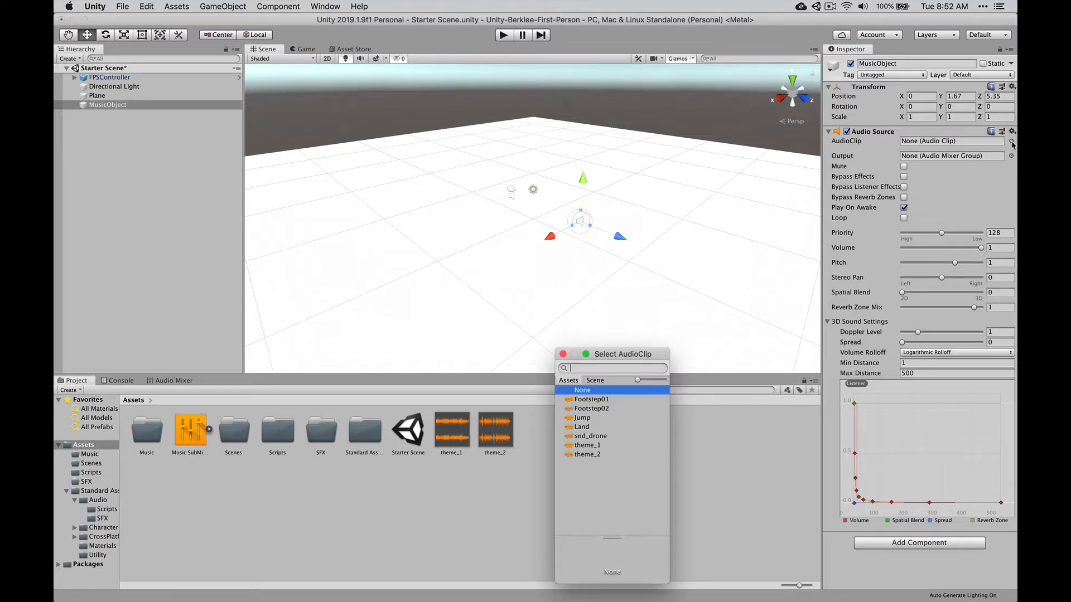
double_click(605, 448)
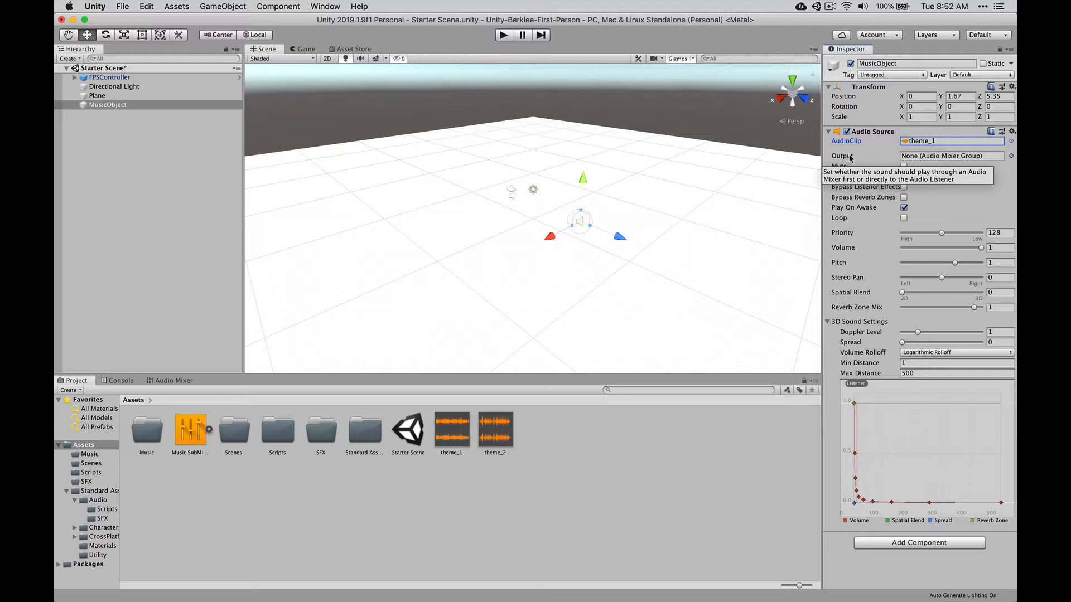
Route the Audio Source's output to the theme_1 group of Music SubMixer and enable looping.
click(1011, 156)
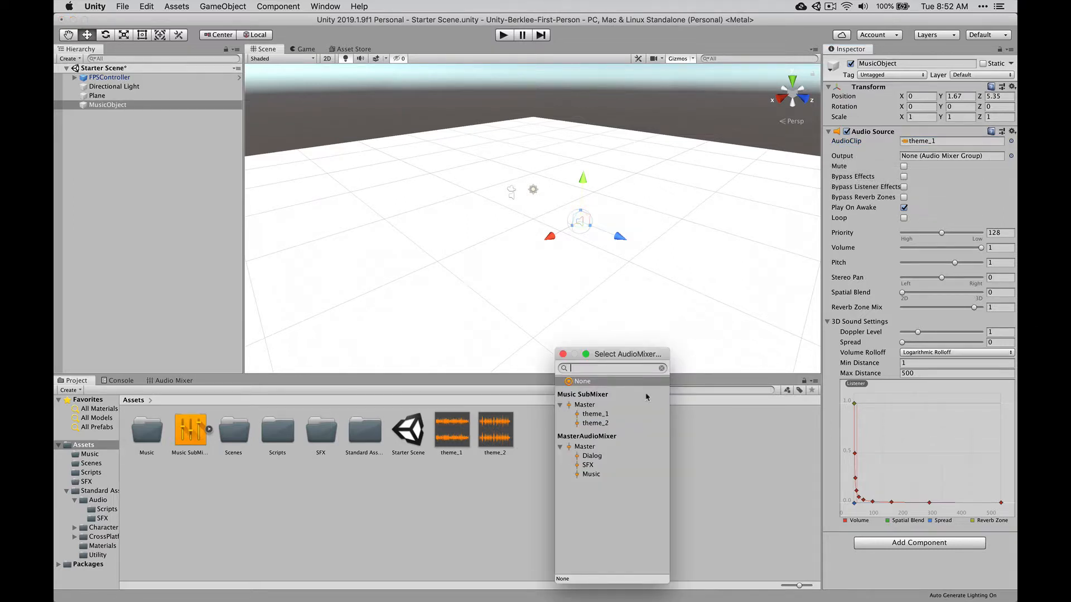
click(592, 415)
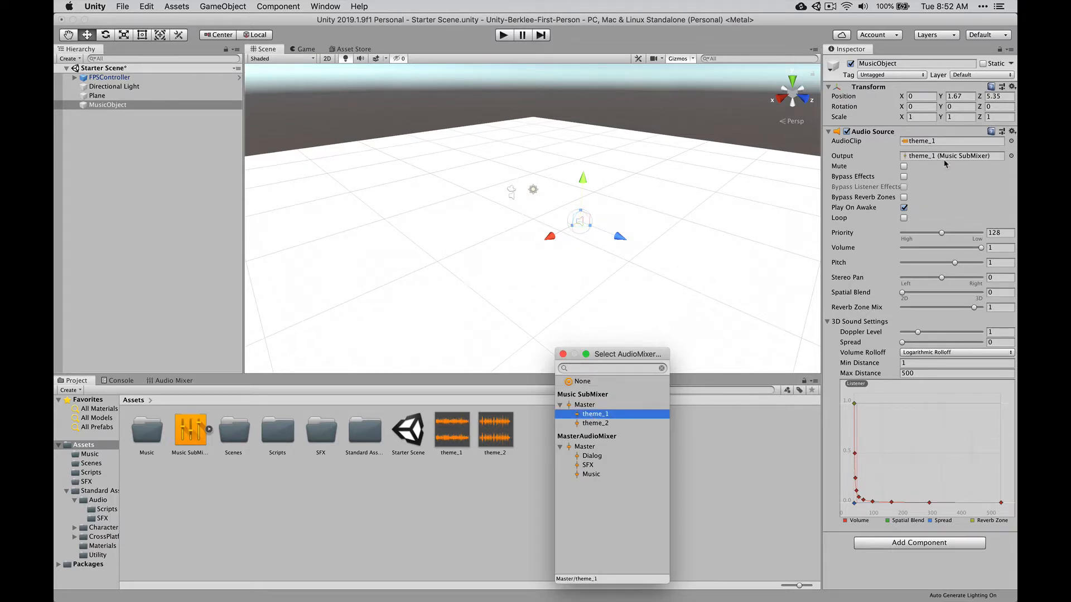
double_click(603, 417)
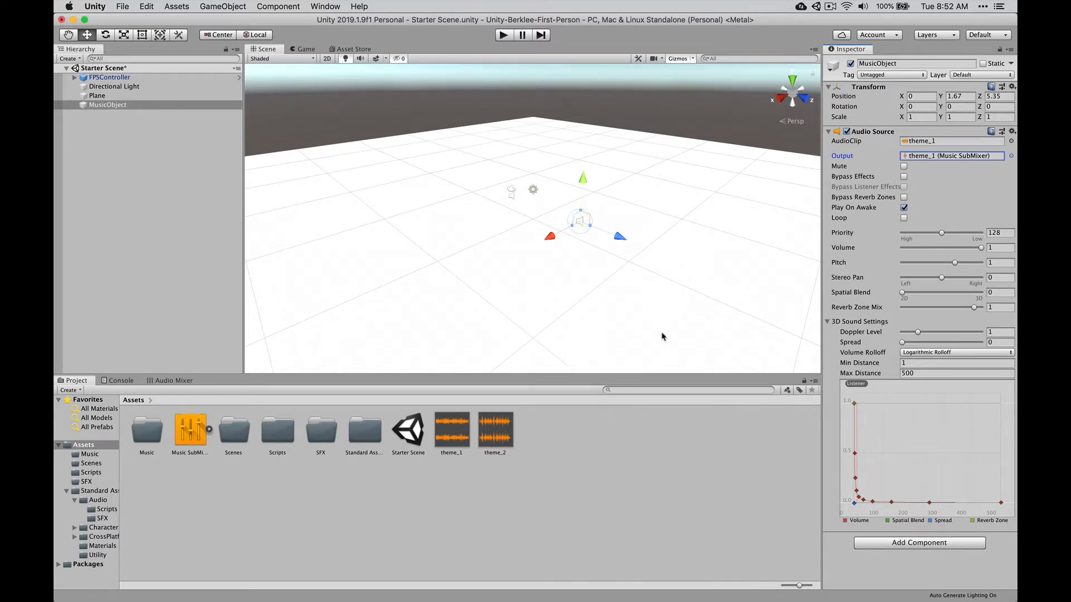
click(903, 218)
Play the scene to check the signal in MasterAudioMixer and Music SubMixer, and stop the playback.
click(502, 34)
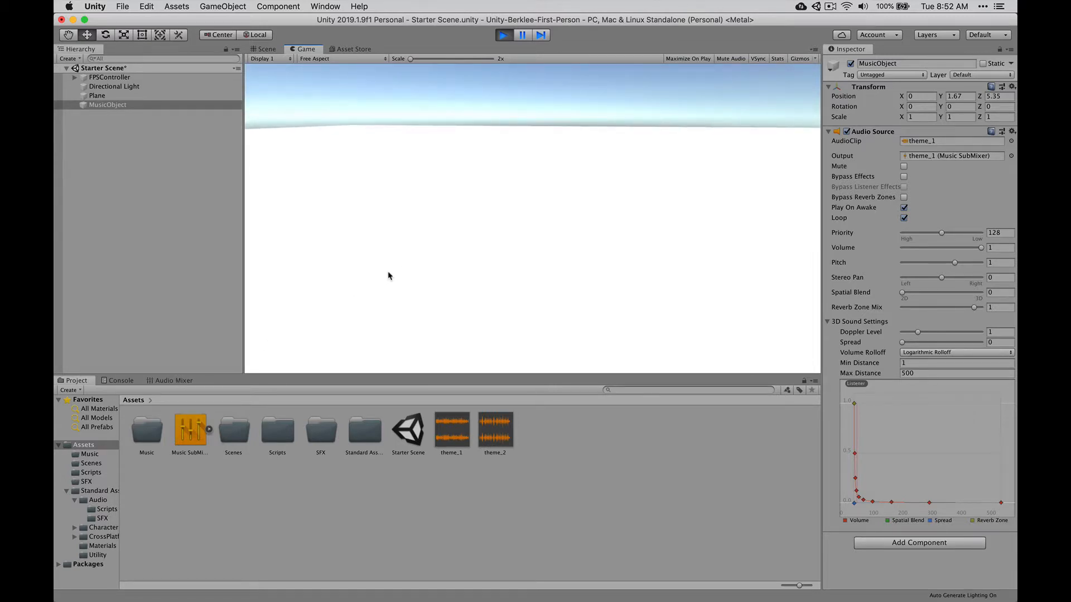
click(172, 381)
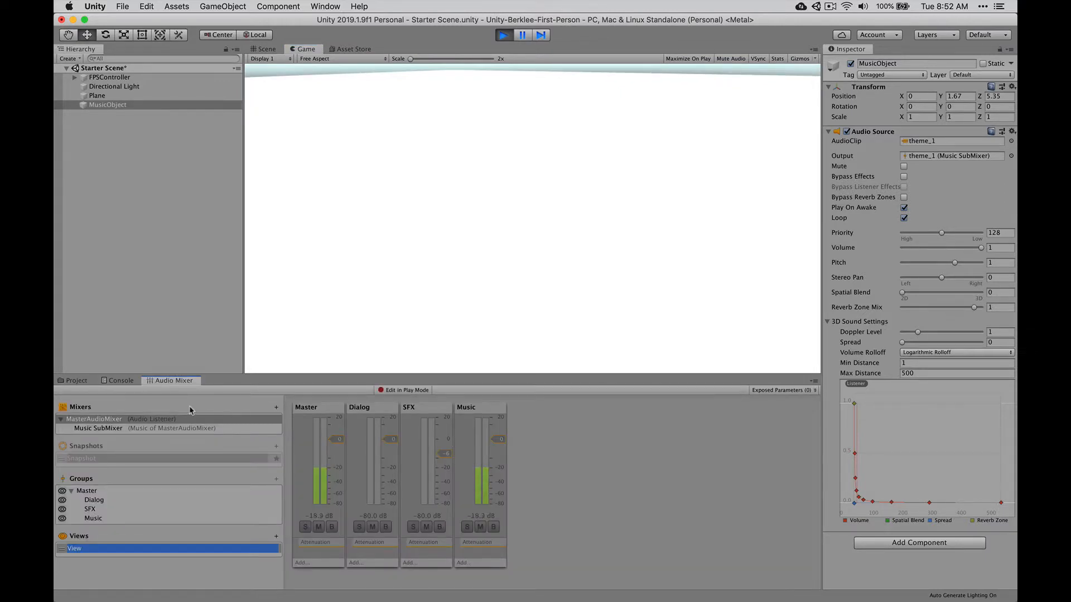
click(194, 428)
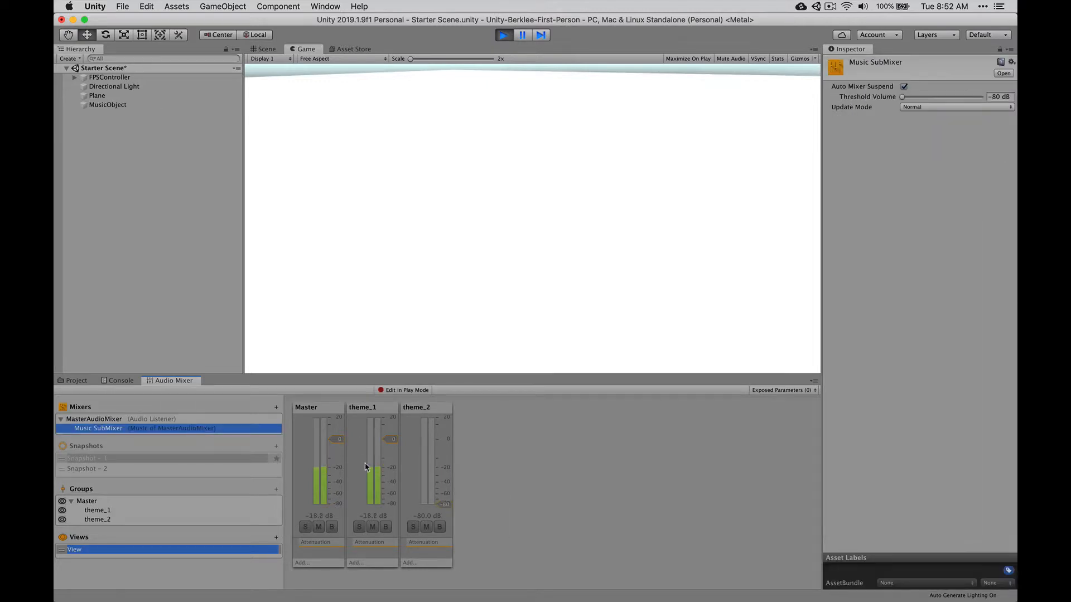
click(216, 420)
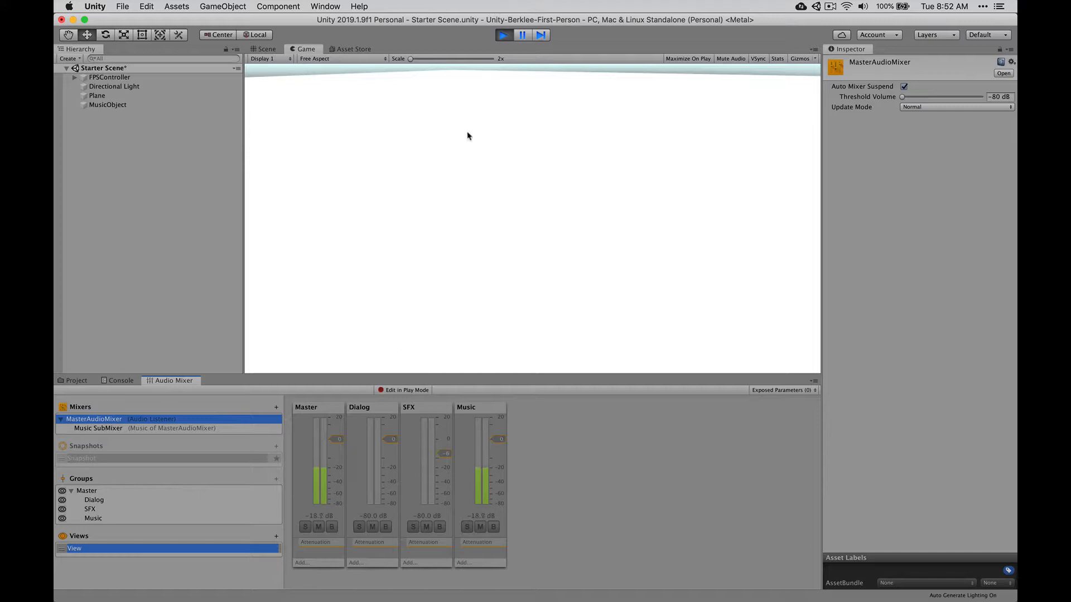
click(503, 35)
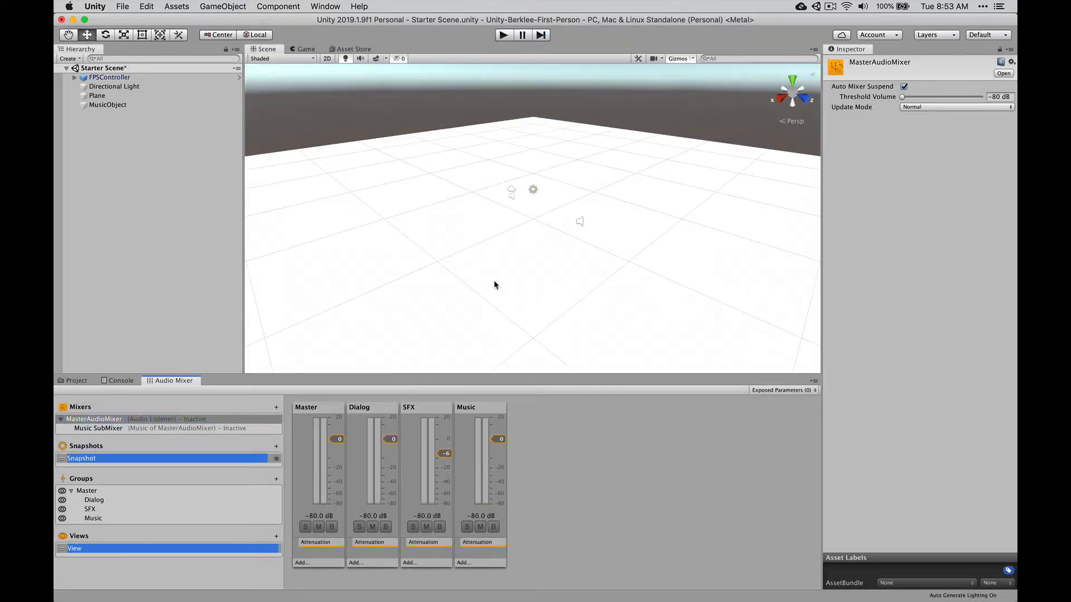
Add a second Audio Source component to MusicObject and assign theme_2 as its audio clip.
click(119, 105)
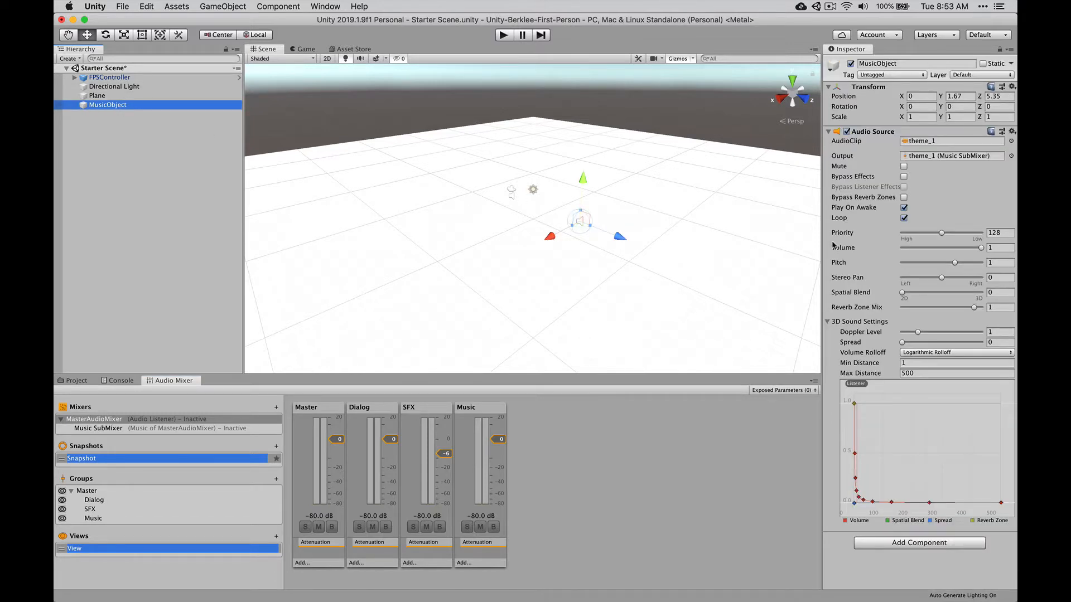
click(916, 545)
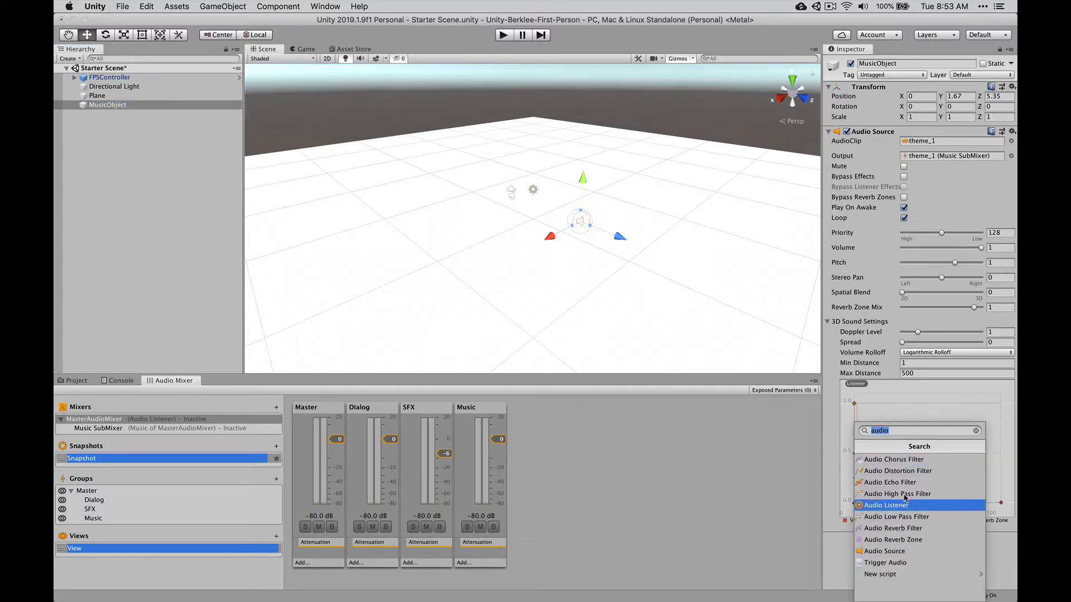
text(audio)
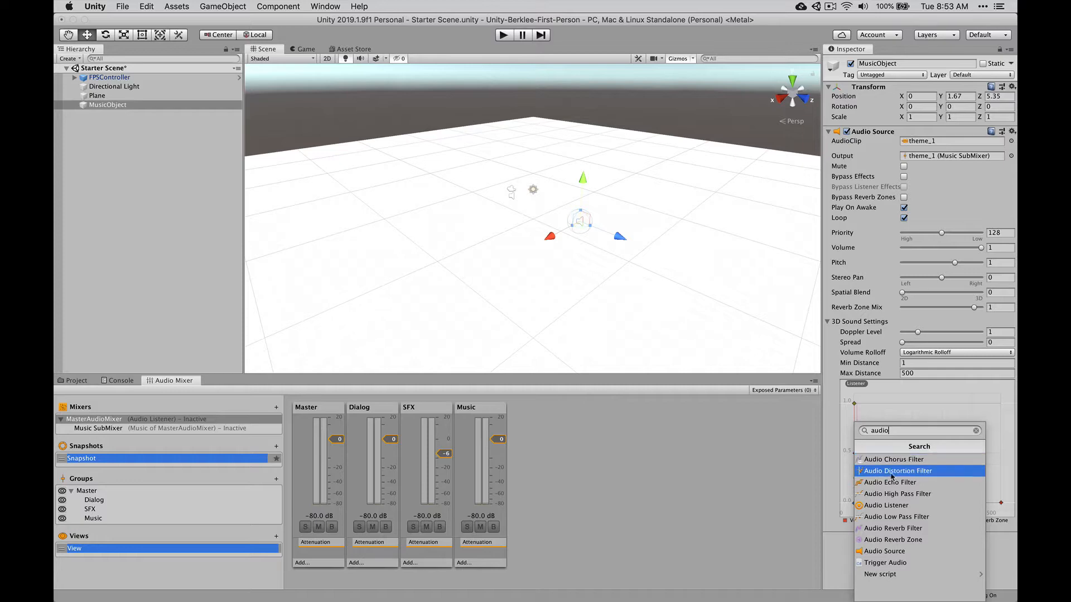
click(888, 551)
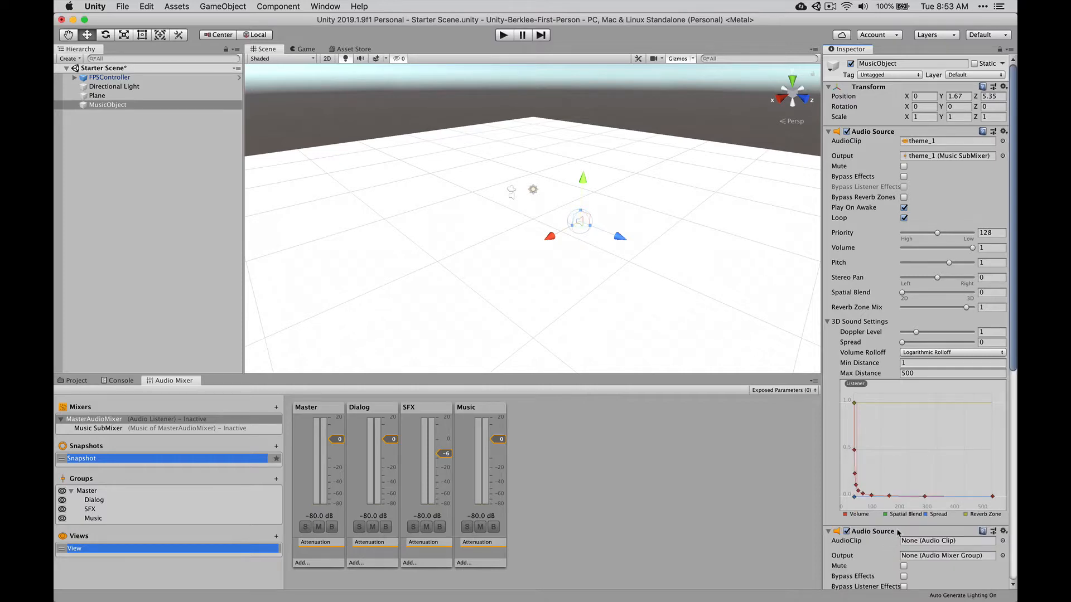
scroll(905, 331, down, 5)
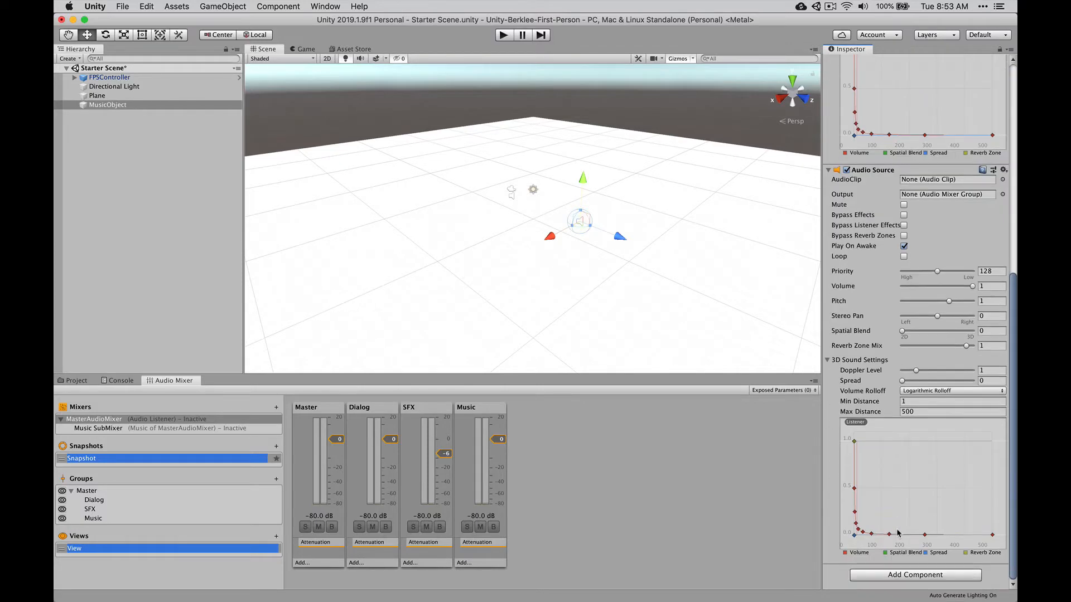
click(1003, 179)
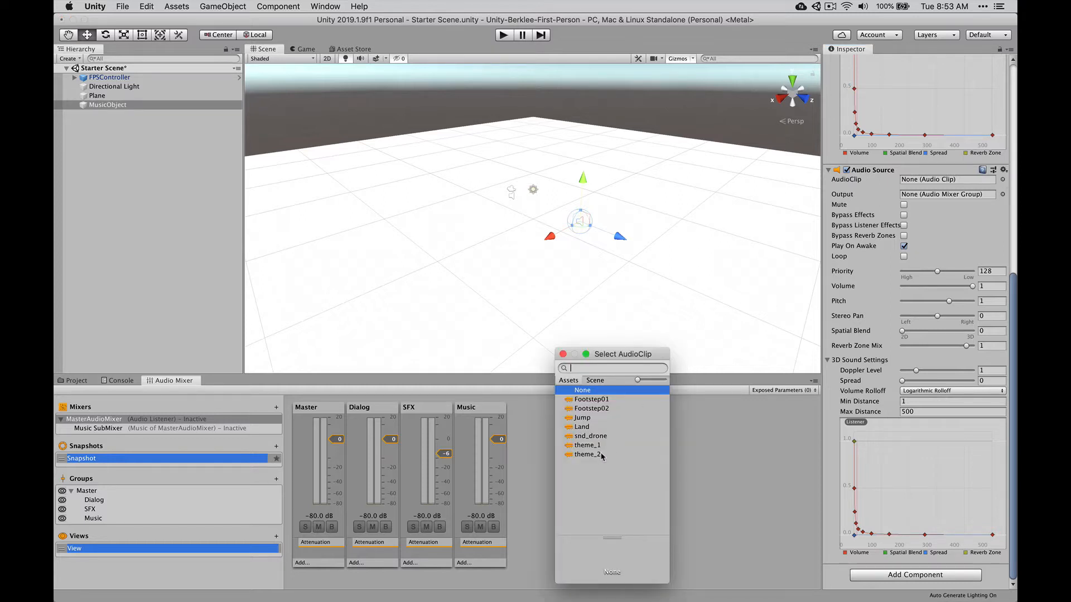
double_click(589, 455)
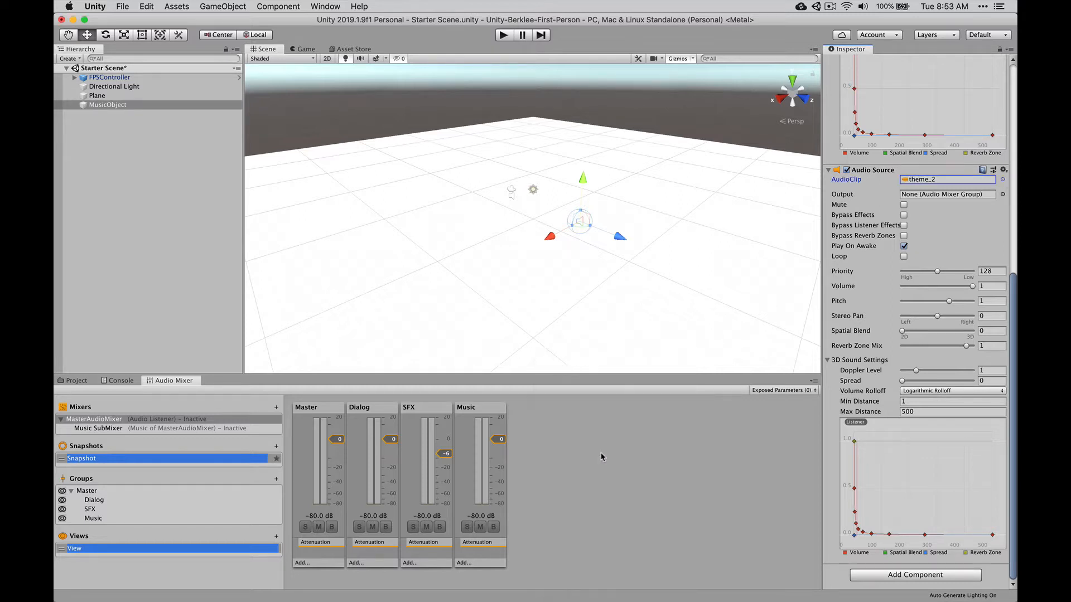
Route the second Audio Source's output to the theme_2 group of Music SubMixer and enable looping.
click(1002, 195)
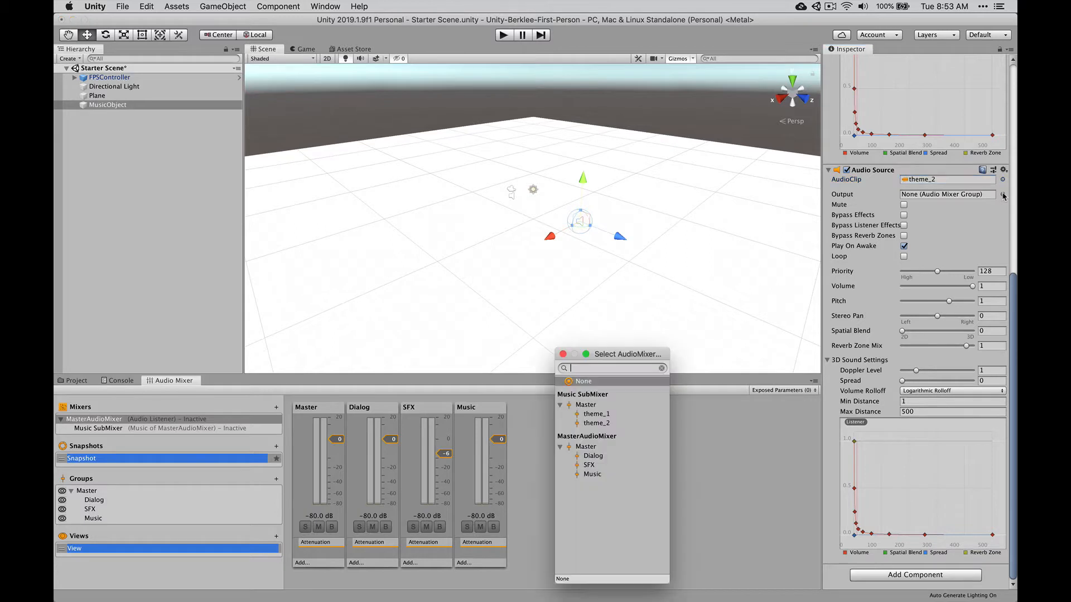
double_click(592, 424)
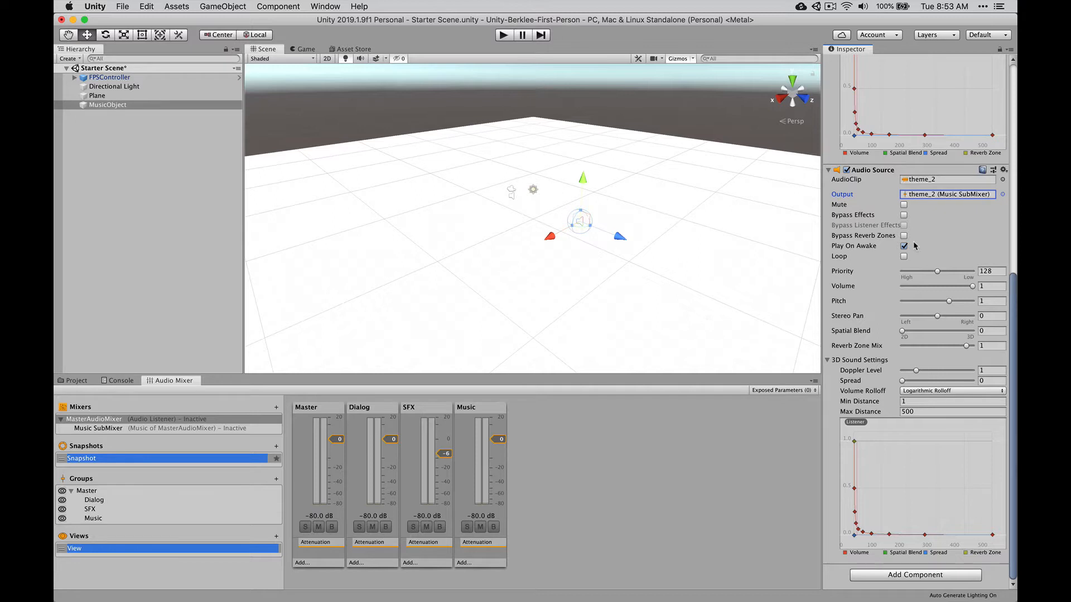
click(903, 256)
Play the scene to check the theme_1 and theme_2 levels in Music SubMixer, and stop the playback.
click(502, 36)
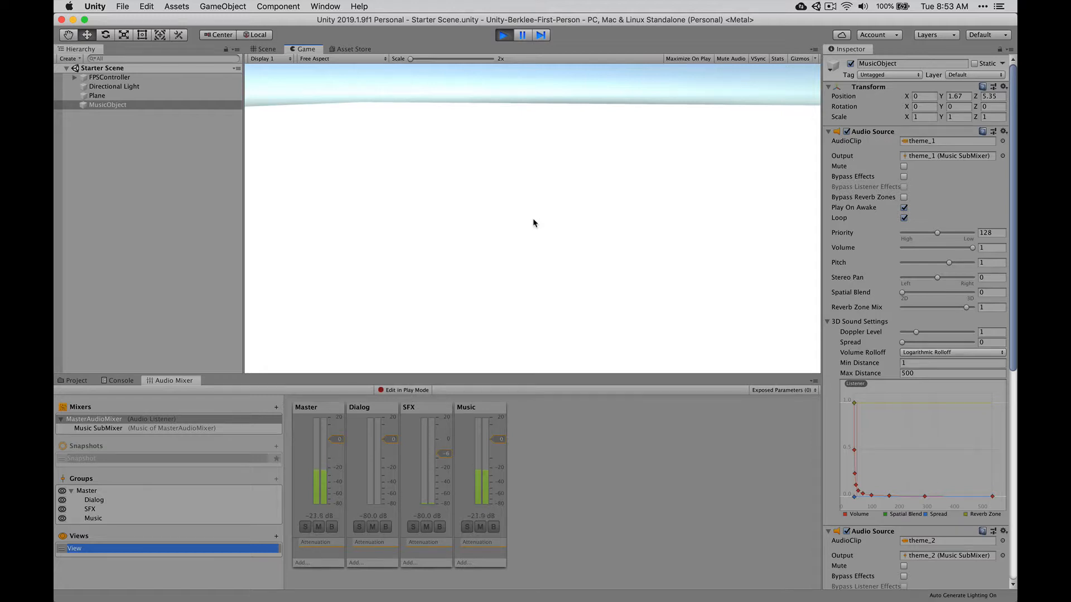
click(166, 431)
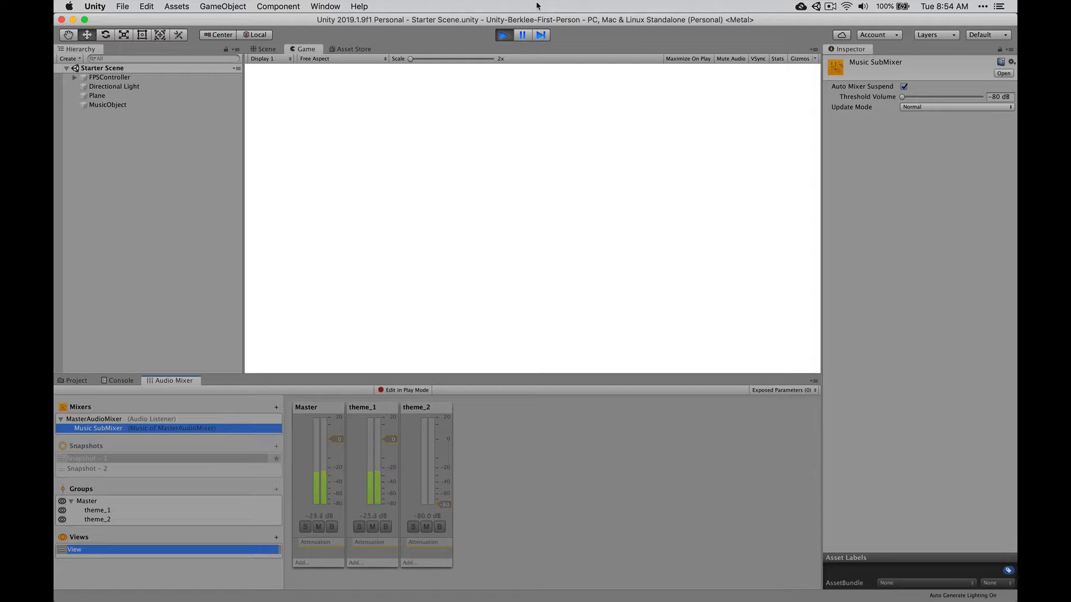
click(503, 35)
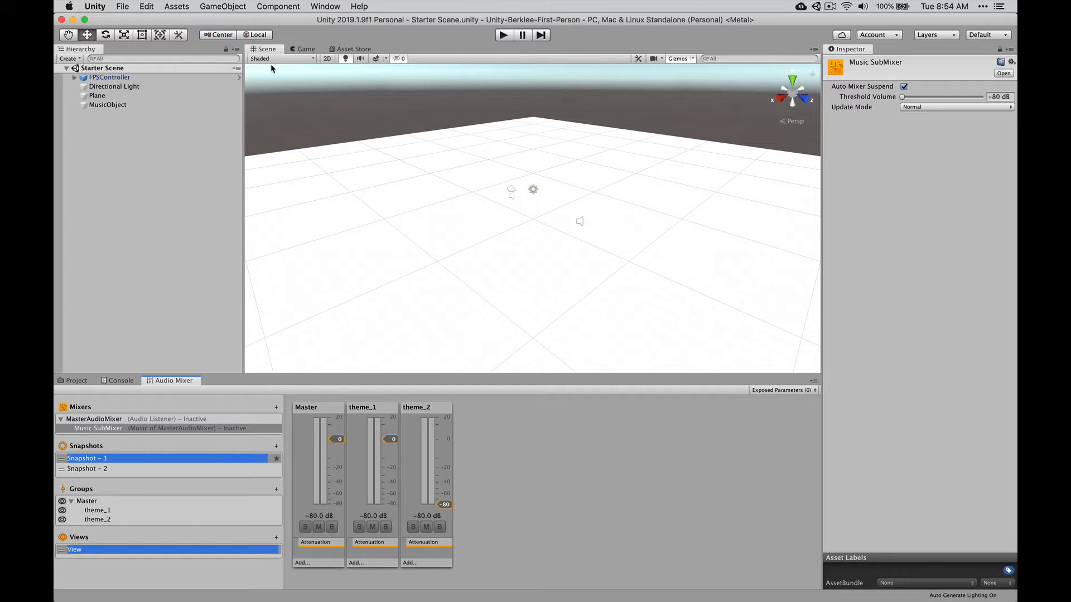
Create a 3D cube and move it towards the plane's far edge, to about X -26.71, Y 1.67, Z 0.
click(229, 8)
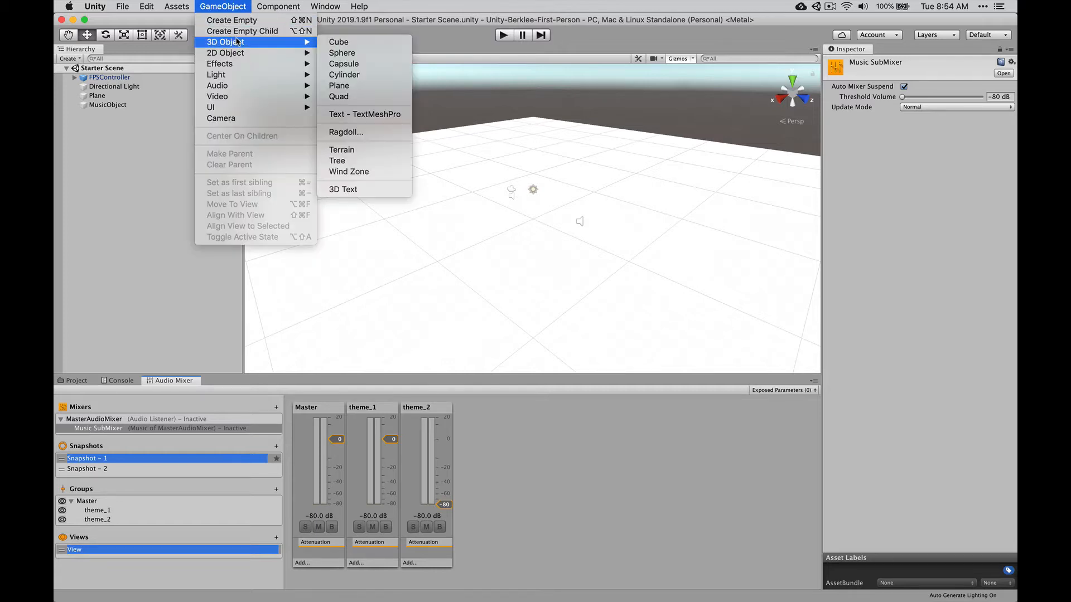
click(334, 41)
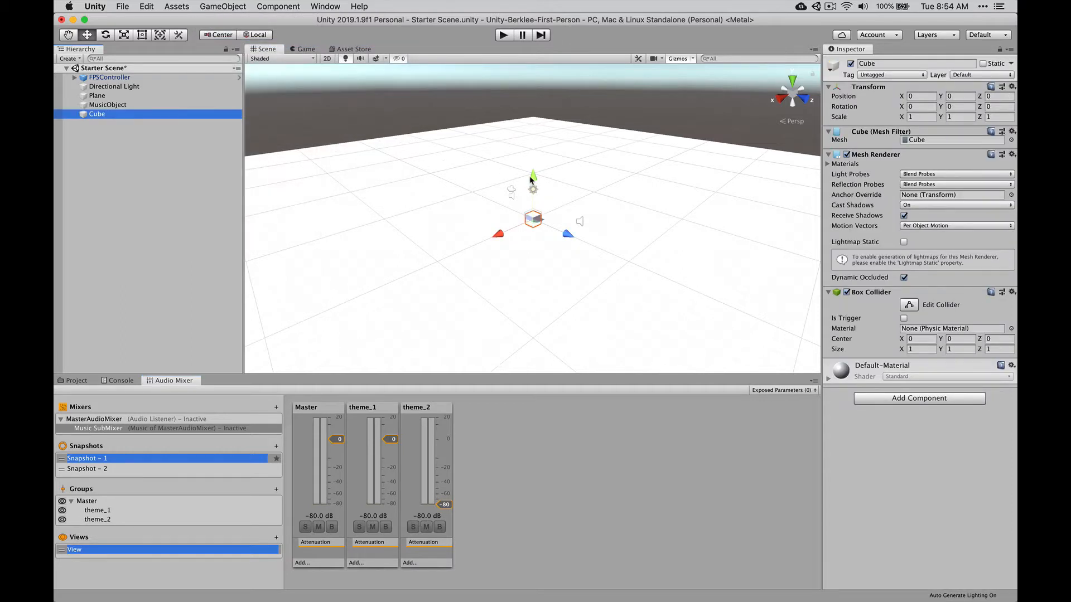
drag(533, 177, 531, 161)
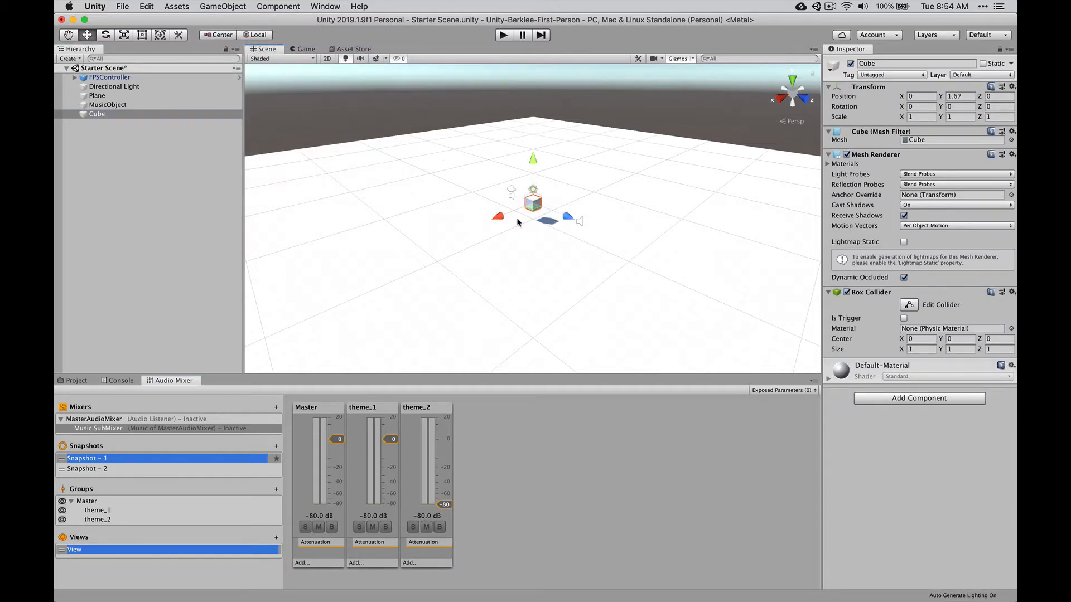
drag(496, 220, 685, 113)
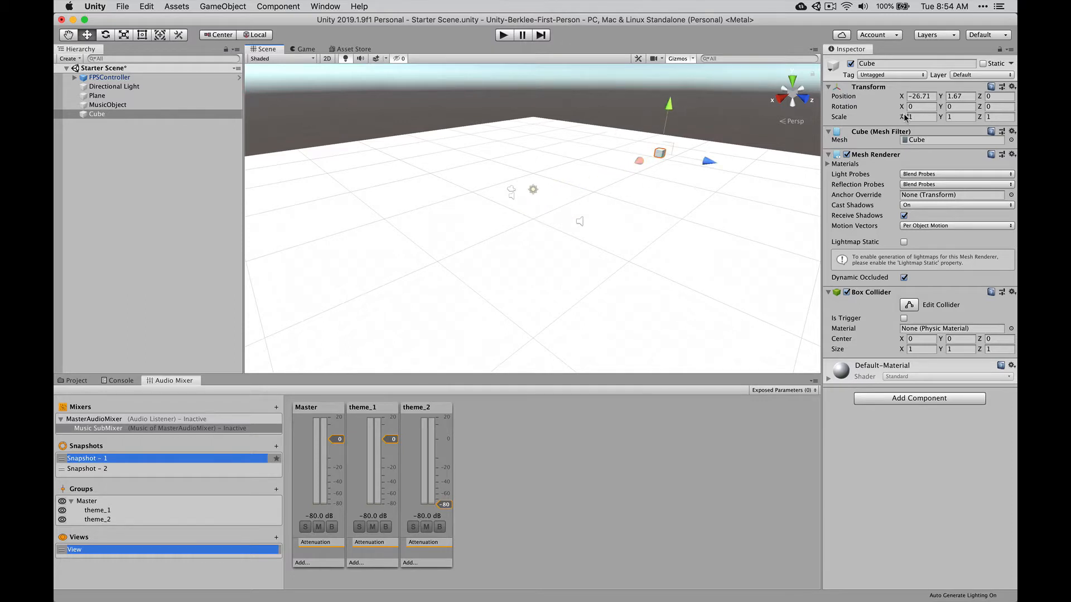
click(921, 116)
text(50)
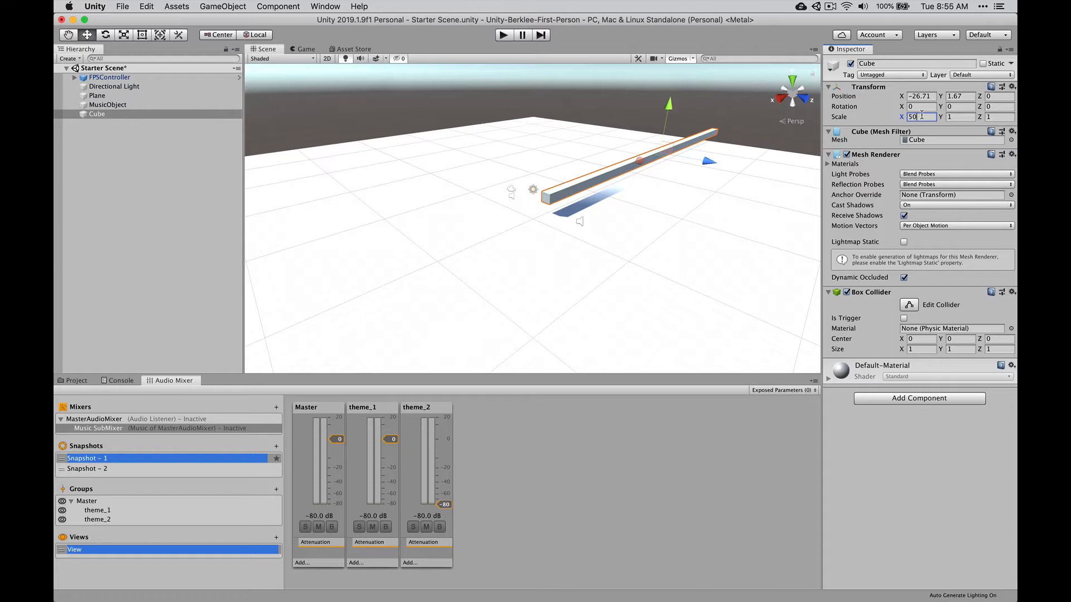
key(BackSpace)
key(BackSpace)
text(1)
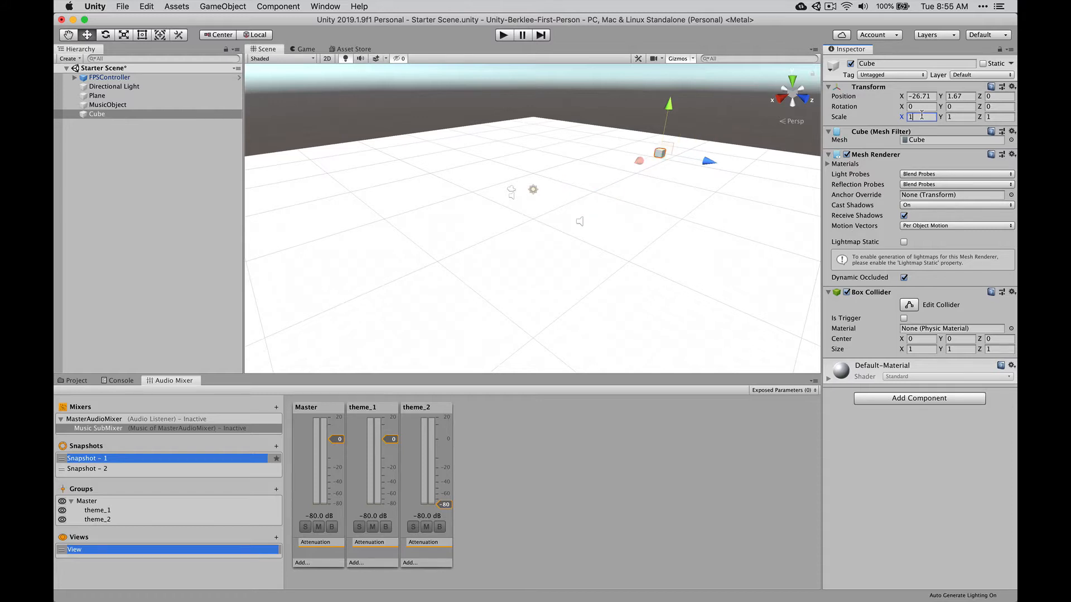
Scale the cube to X 10, Y 10 and Z 50.
click(986, 117)
text(50)
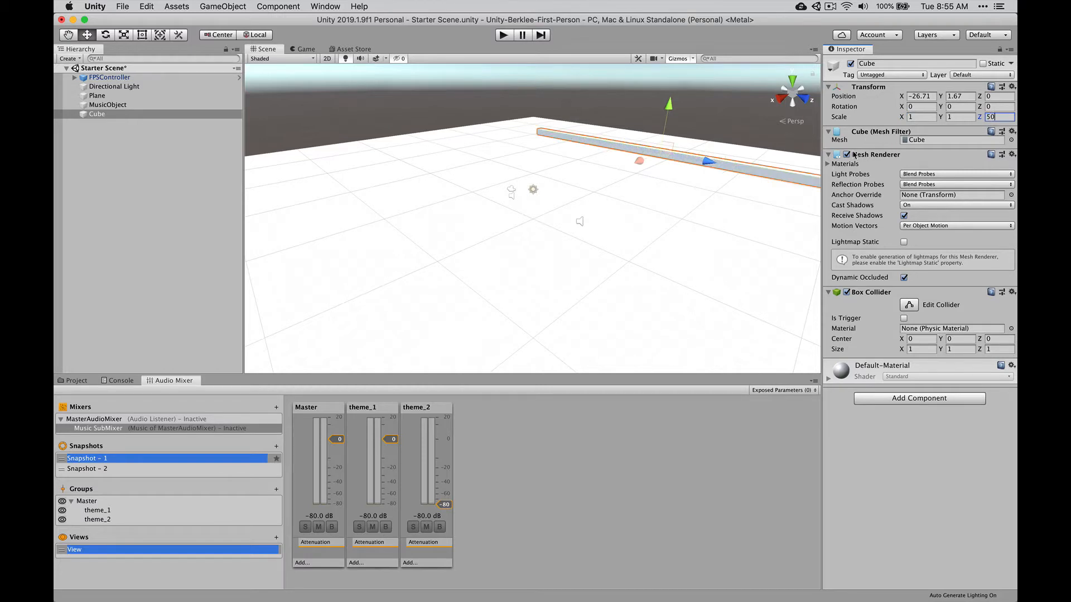
click(919, 116)
text(10)
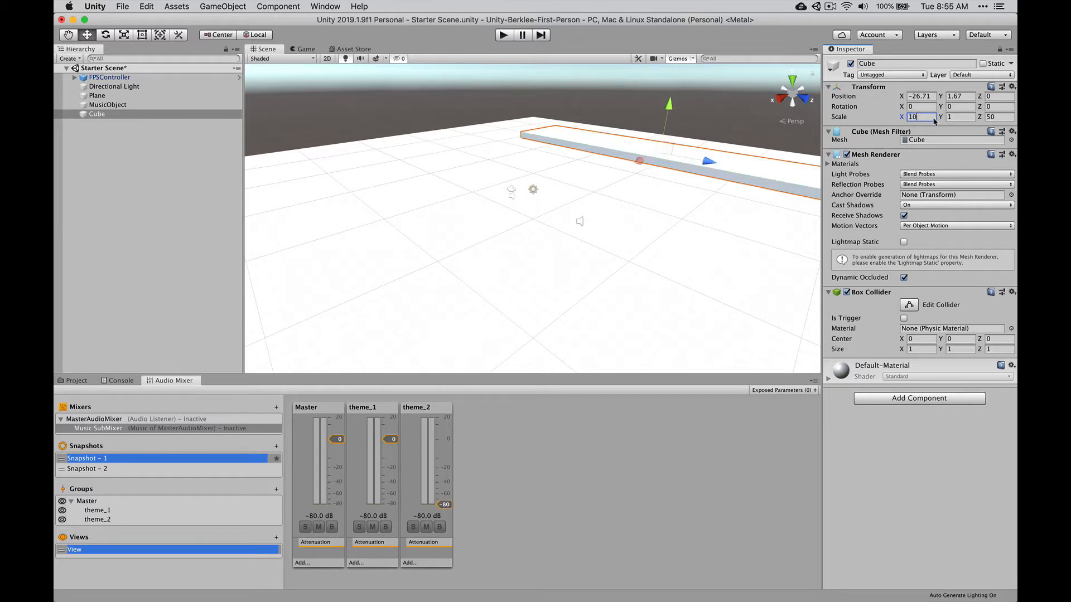
click(959, 116)
text(10)
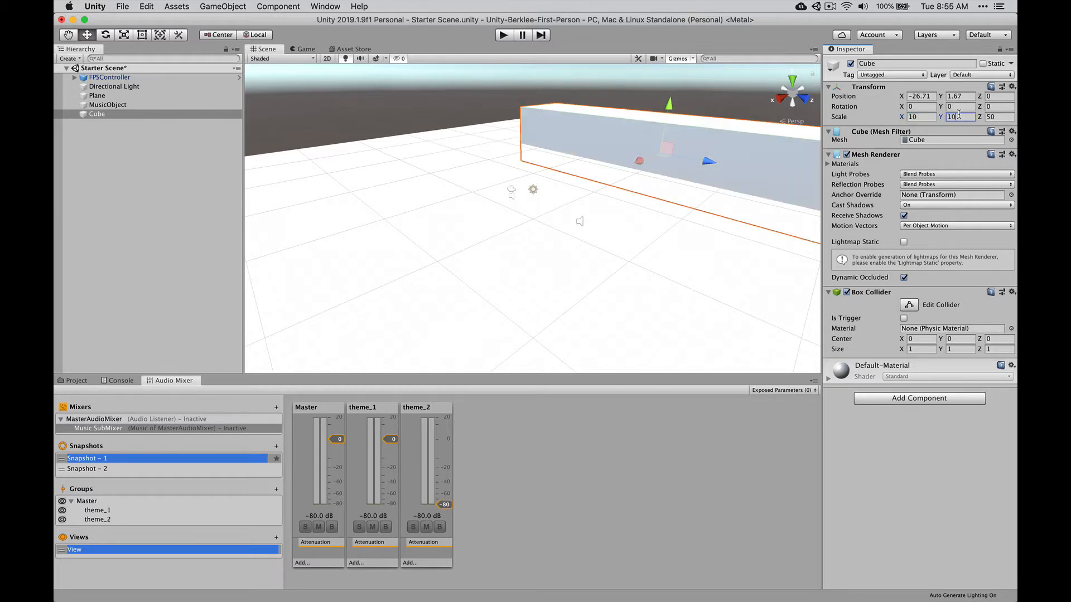
Raise the cube to about Y 5.19 so it rests on the plane, and shift it outward to about X -29.4.
click(665, 110)
drag(665, 109, 671, 80)
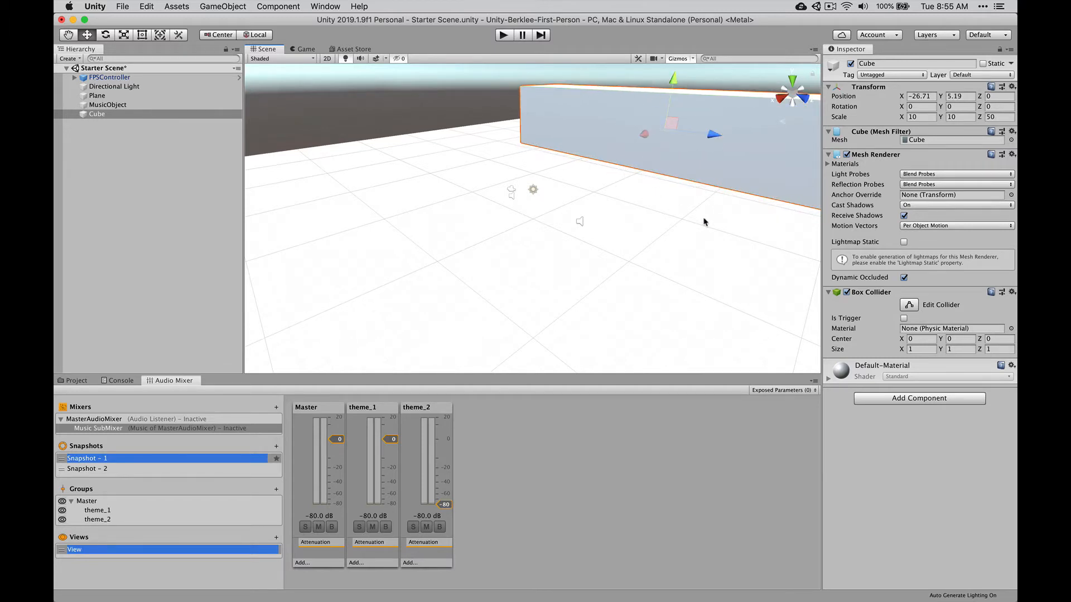
mouse_move(643, 134)
mouse_down()
mouse_move(688, 119)
mouse_move(646, 153)
mouse_move(655, 149)
mouse_up()
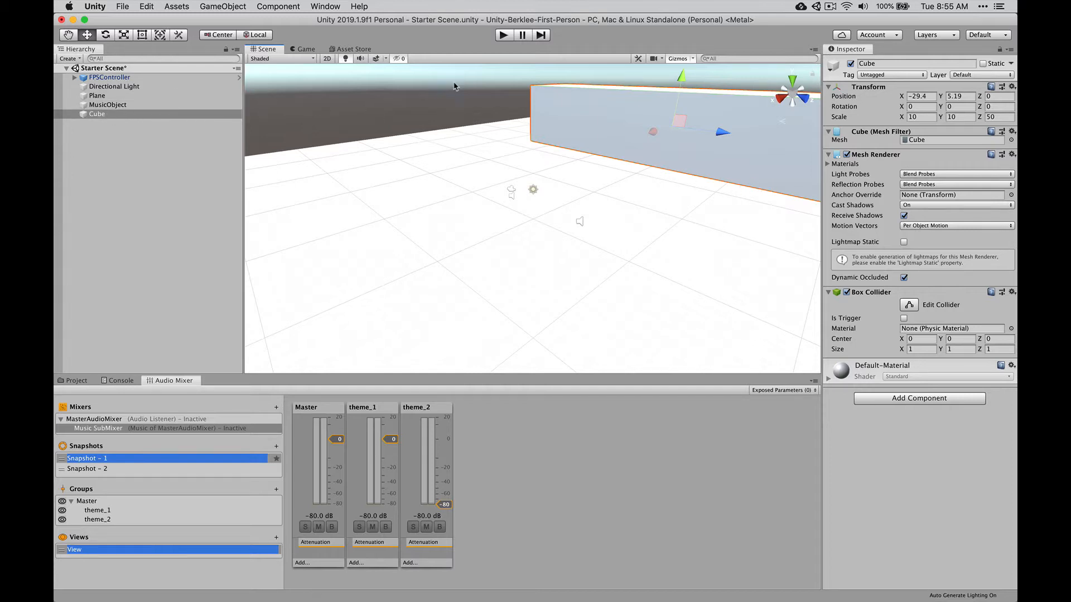
Rename the cube to Location_1 and make its Box Collider a trigger.
click(892, 62)
text(Location_1)
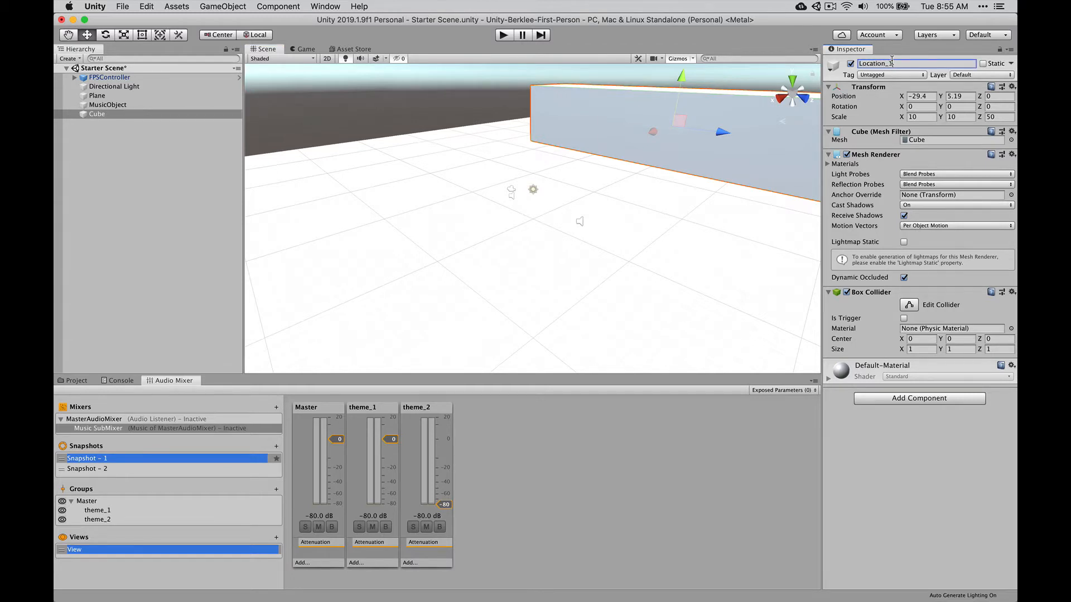
key(Return)
click(903, 319)
Test walking through Location_1 in play mode, and preview the stopped scene with its Mesh Renderer briefly disabled.
click(502, 35)
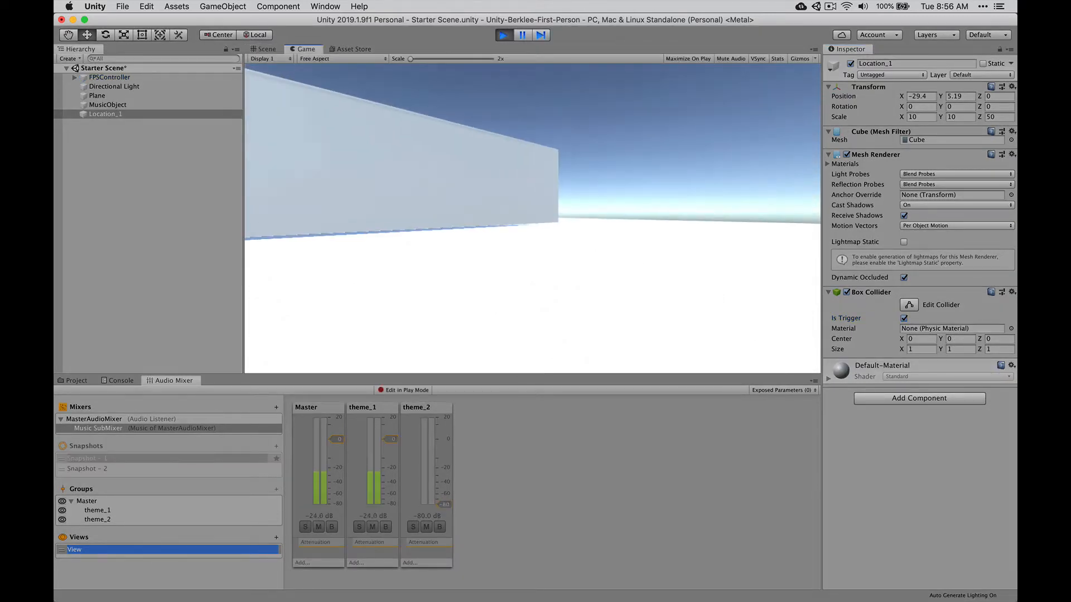
key(w)
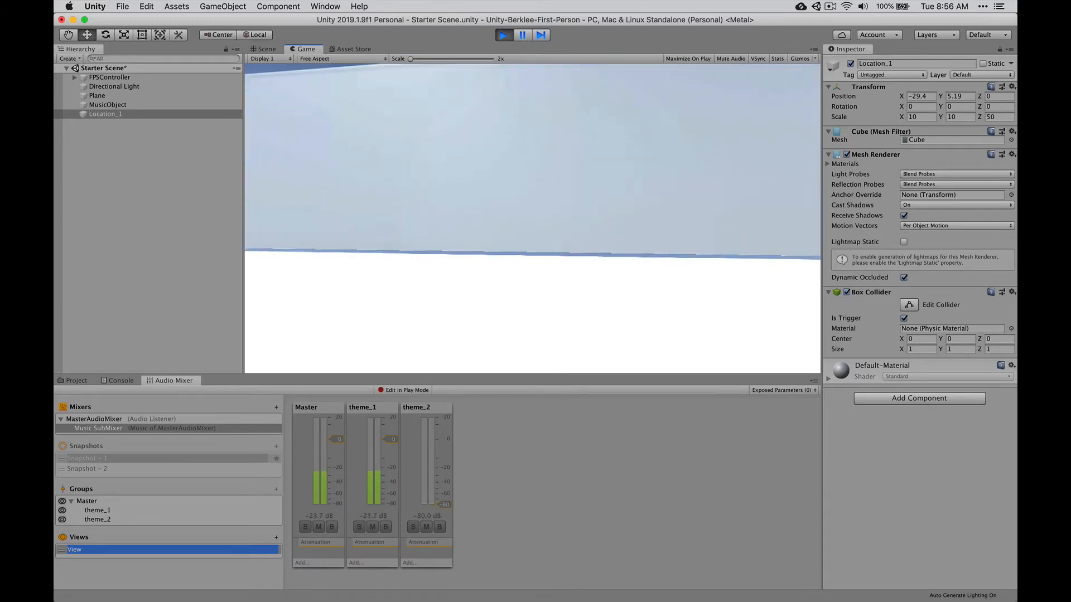
key(w)
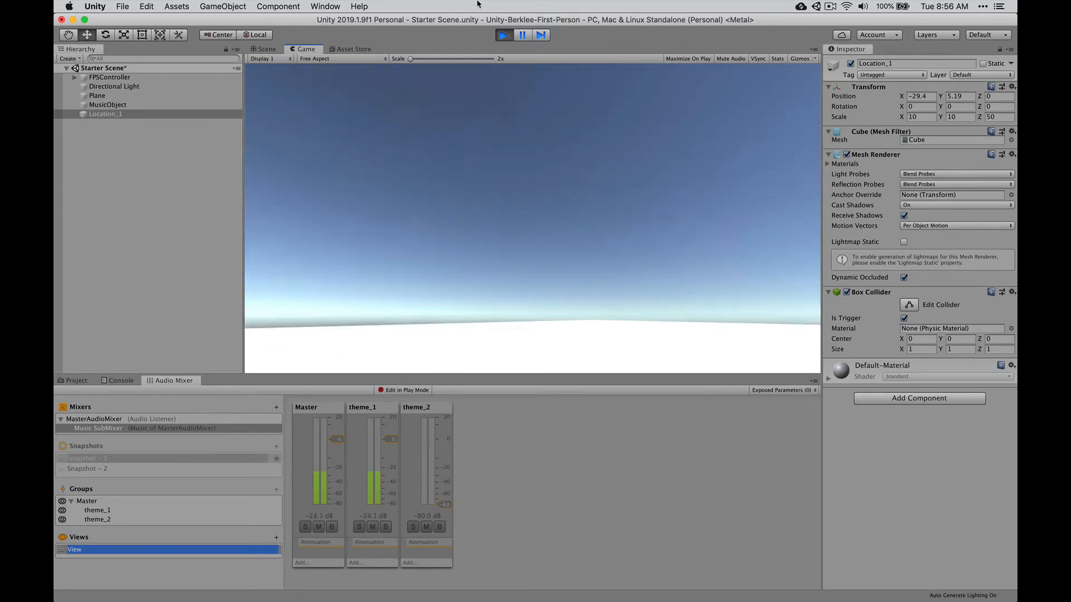
click(503, 35)
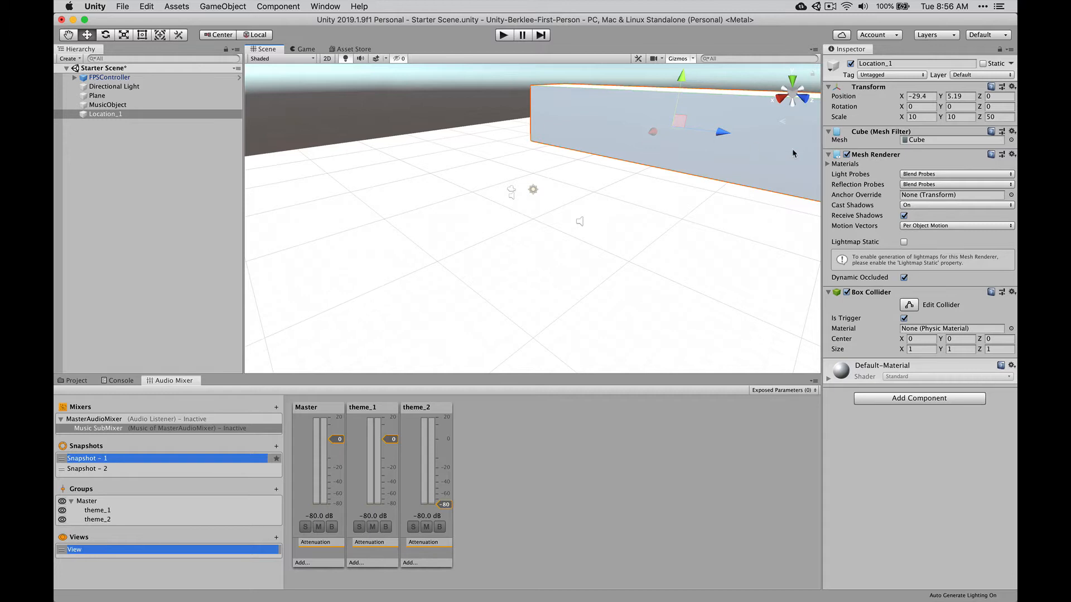
click(846, 155)
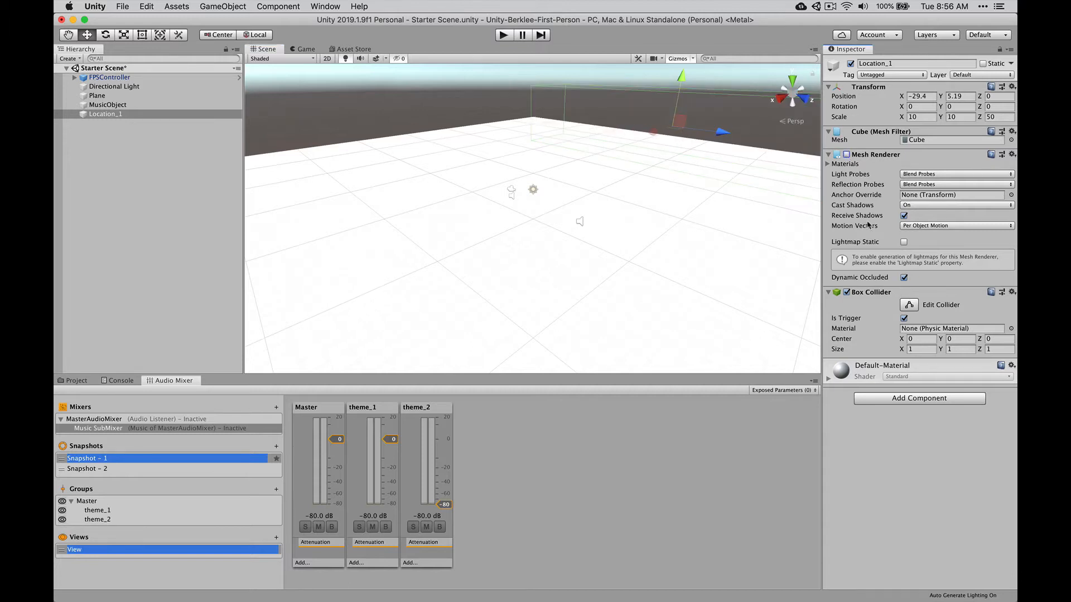
click(847, 155)
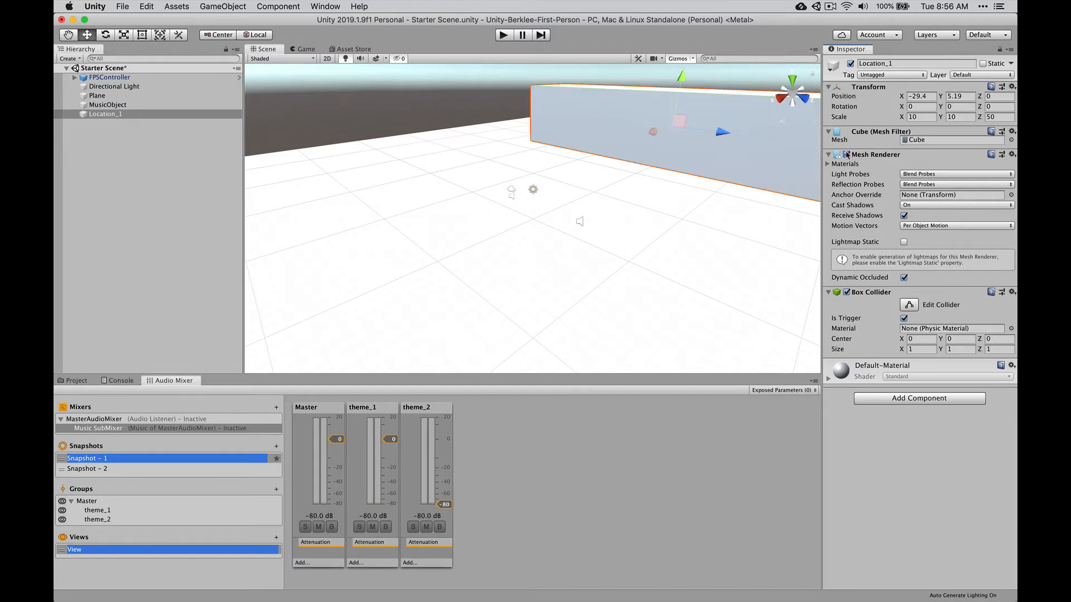
Add the Music Snapshot Switch script to Location_1 and assign Snapshot - 2 of Music SubMixer as its snapshot.
click(879, 399)
text(music)
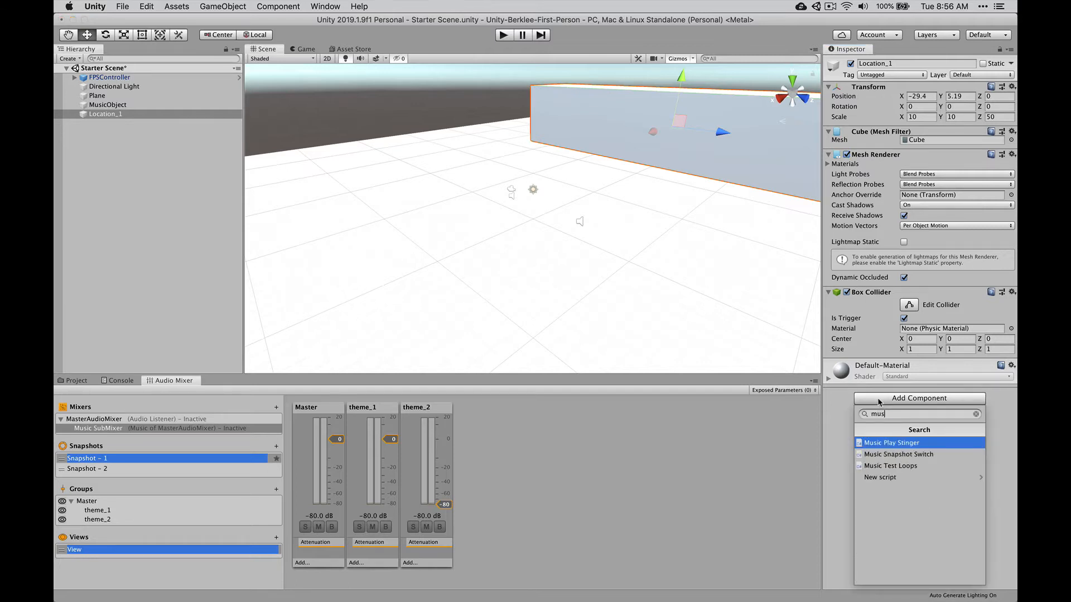
click(896, 457)
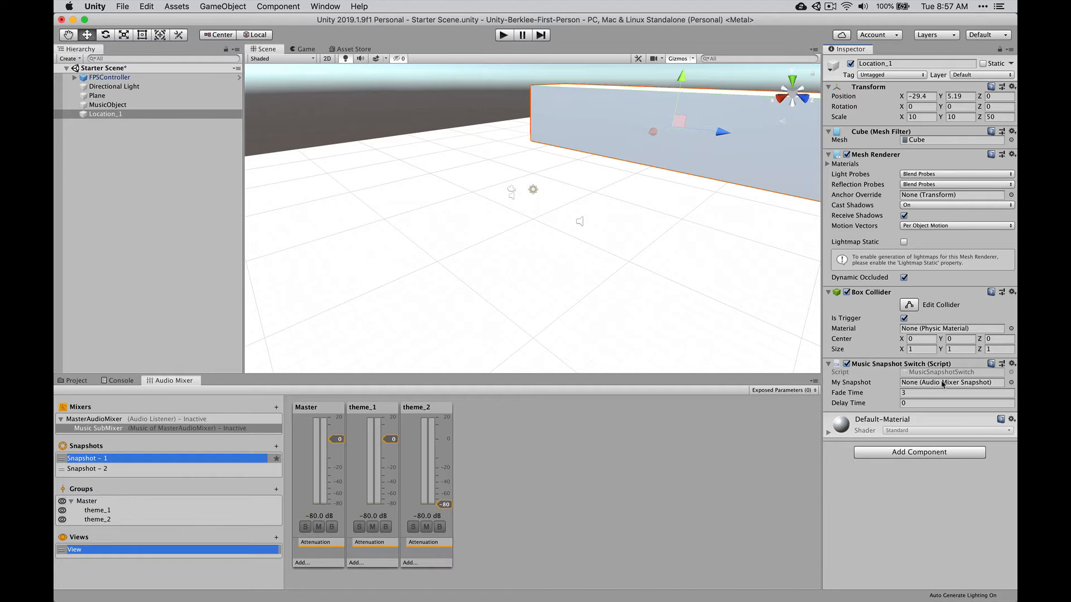
click(1010, 383)
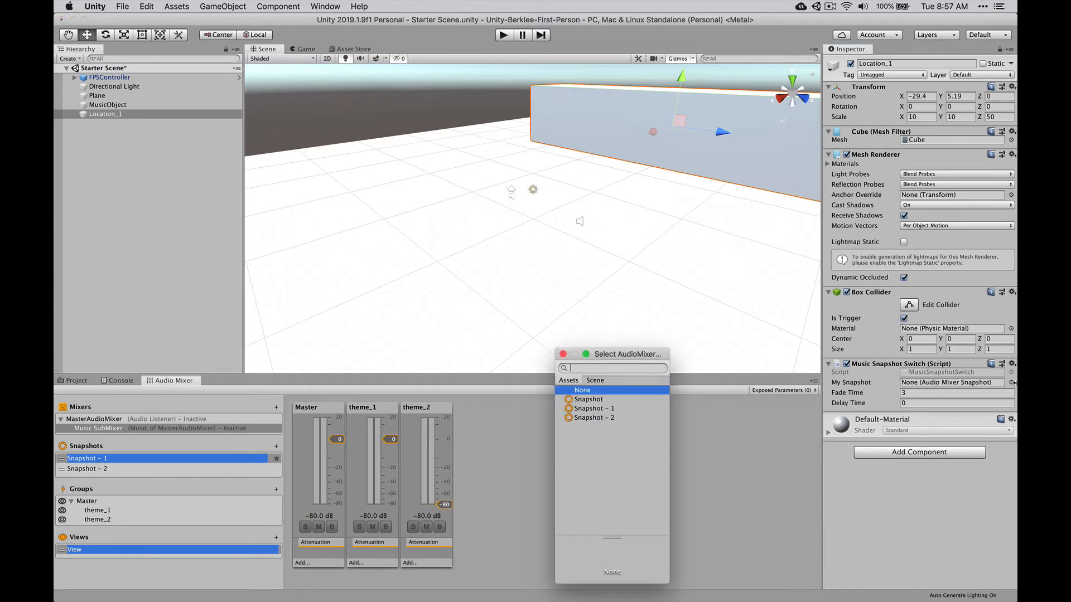
double_click(607, 418)
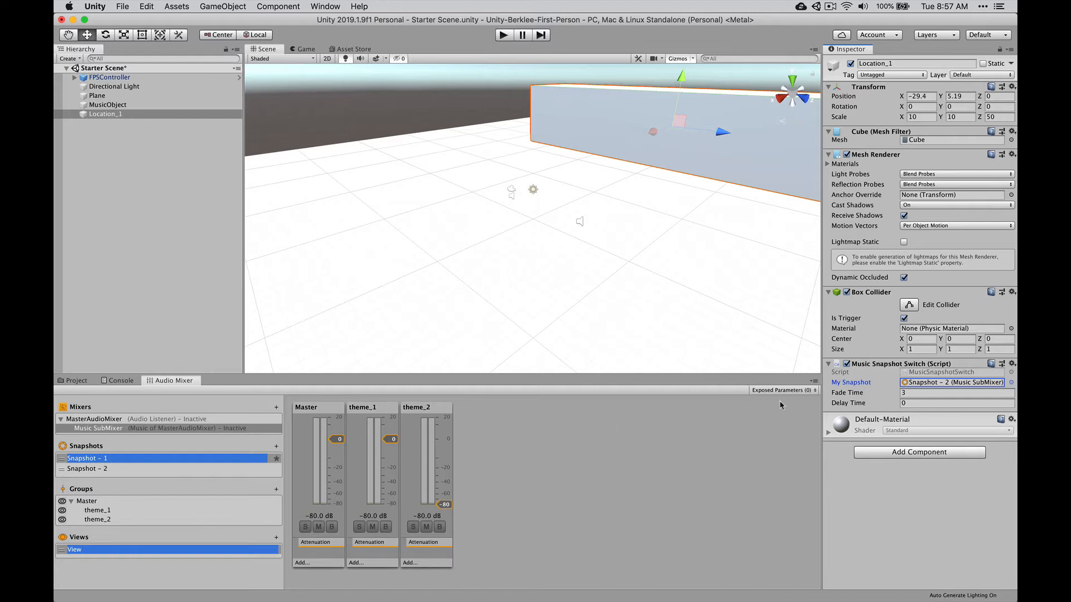
Play the scene and walk through Location_1 to test the switch to Snapshot - 2, and stop the playback.
click(502, 36)
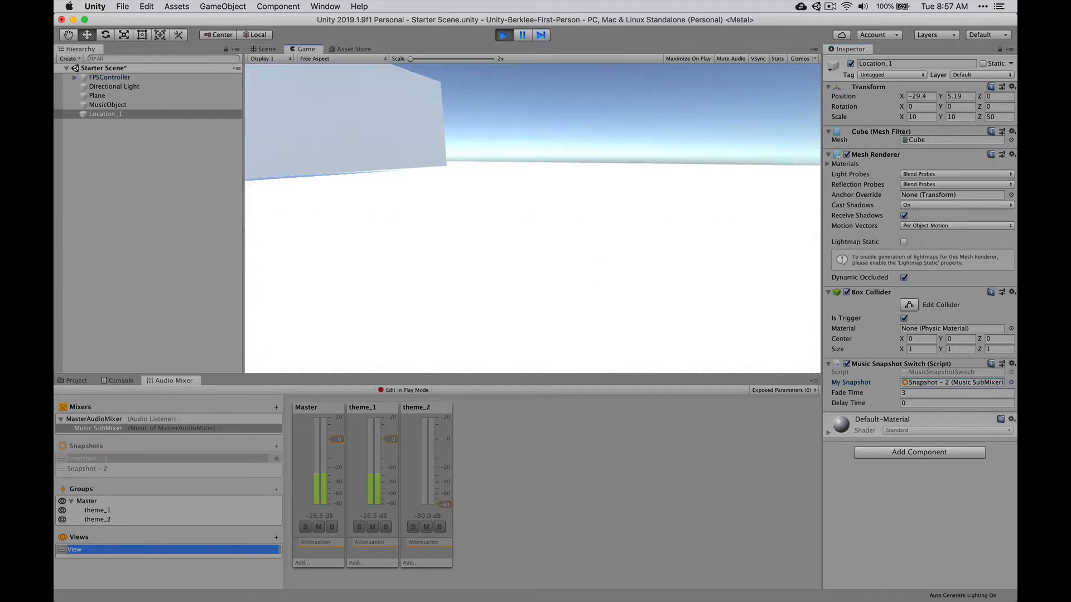
key(w)
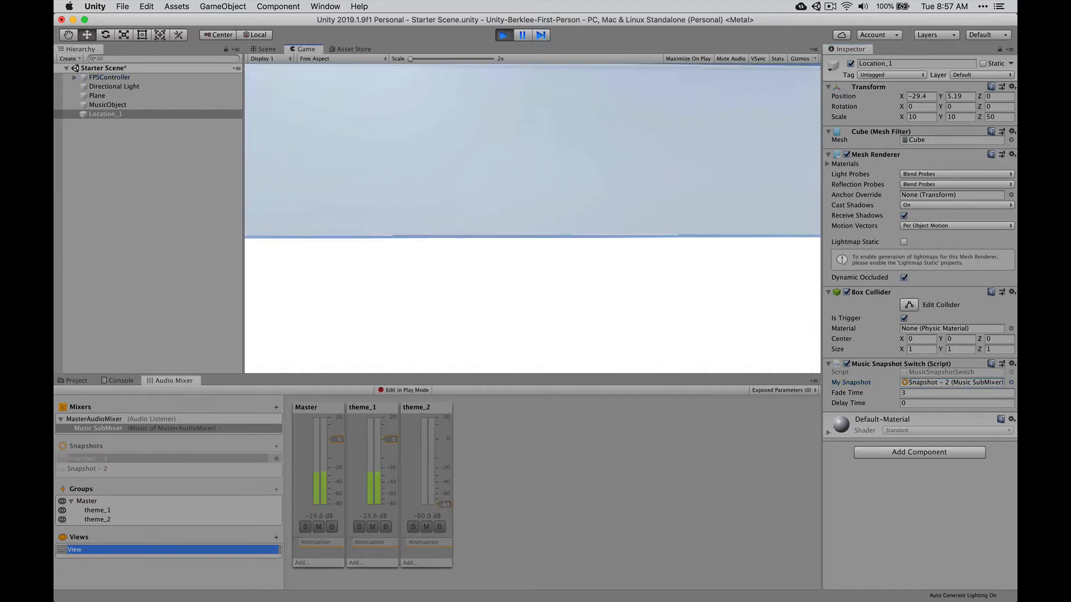
key(w)
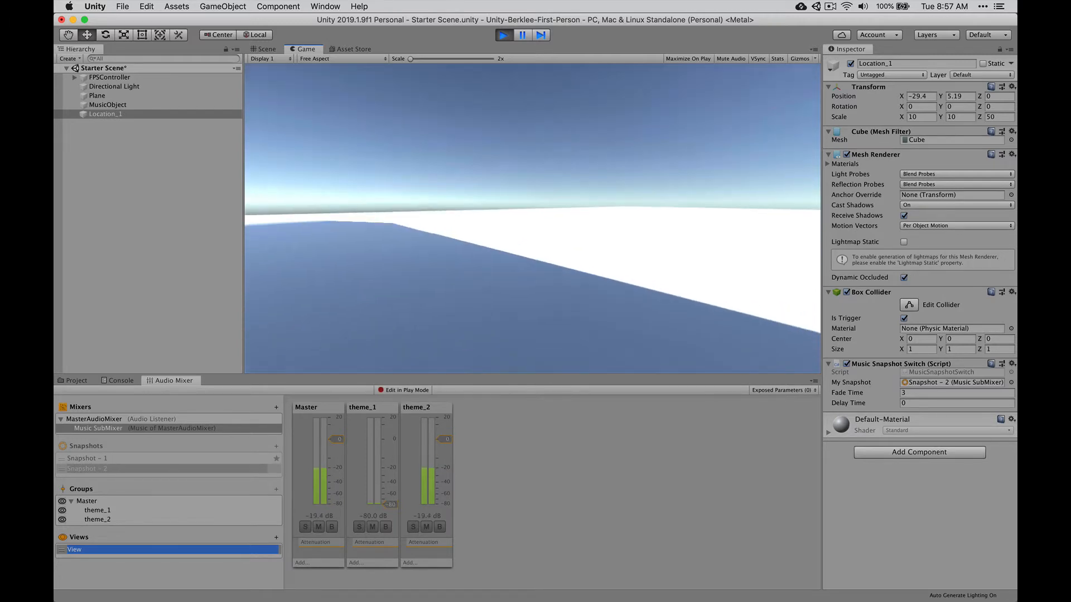
key(w)
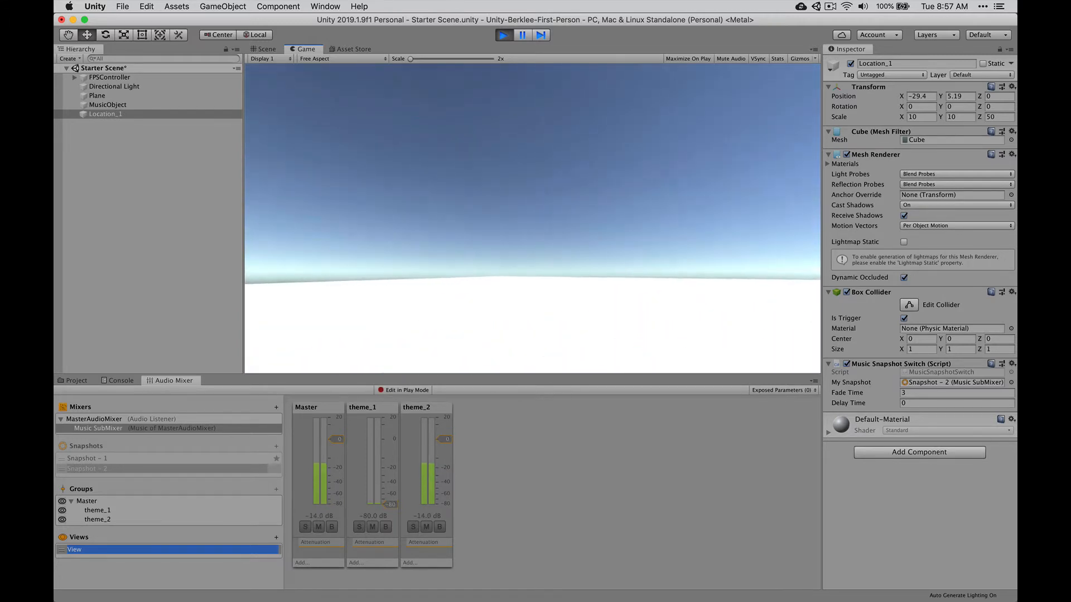
key(Escape)
click(503, 34)
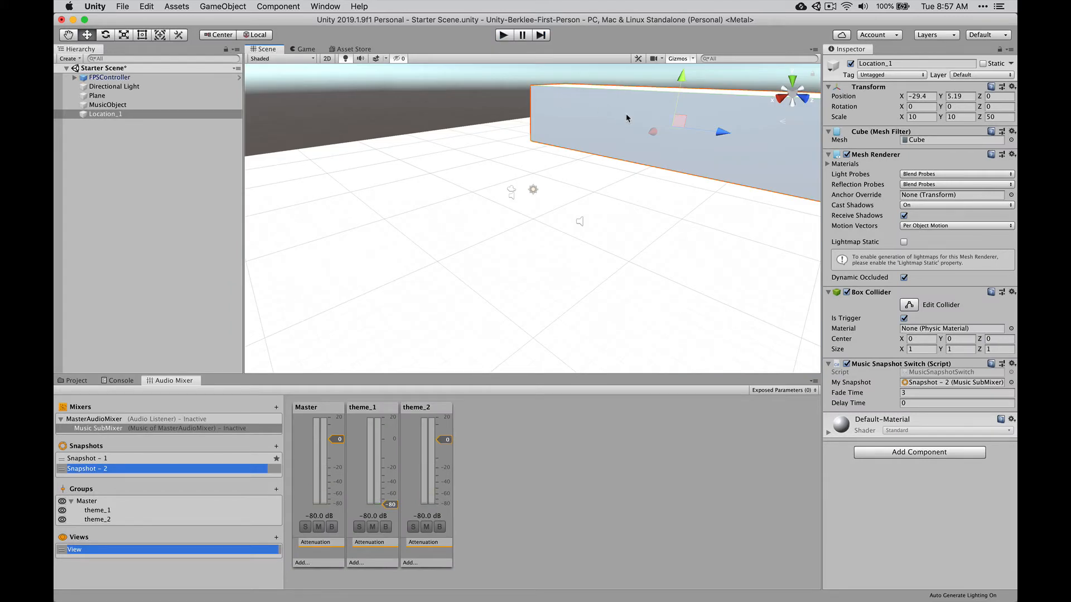
Test the snapshot switch in play mode with Location_1's Mesh Renderer disabled, and re-enable the renderer after stopping.
click(846, 154)
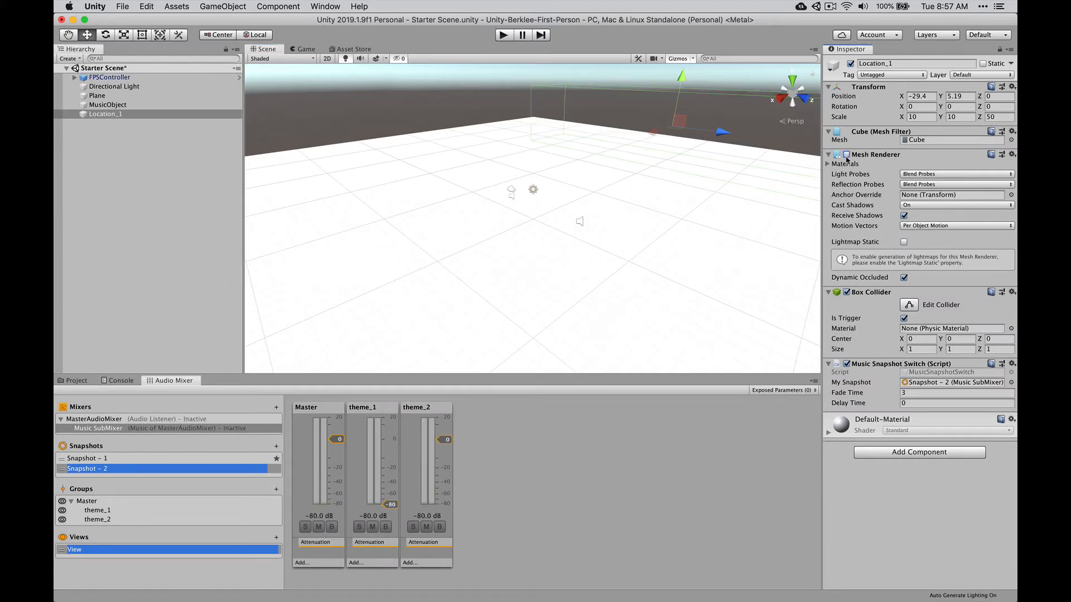
click(503, 35)
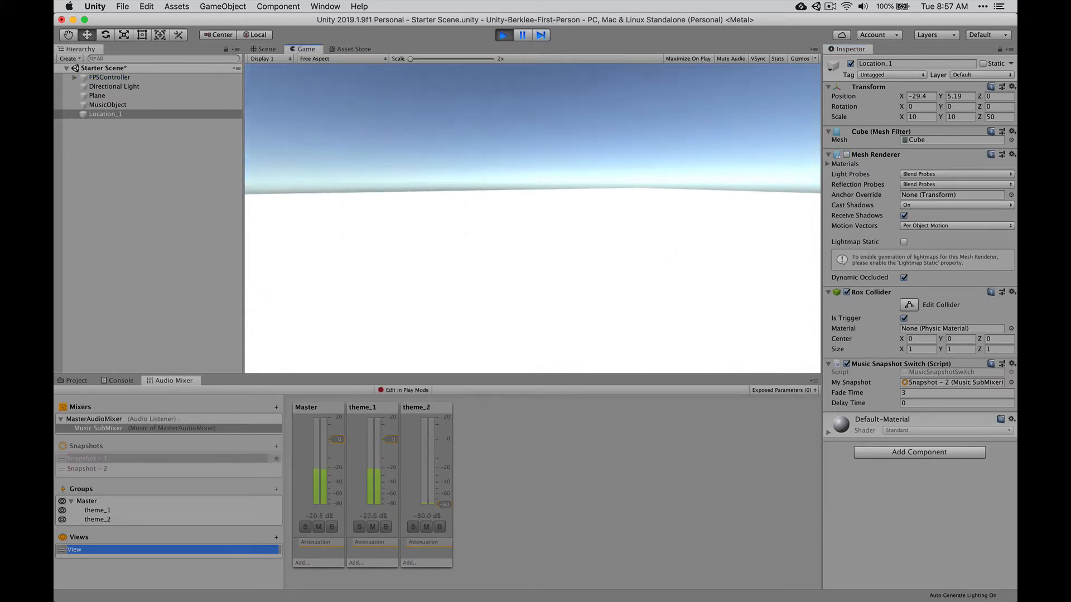
key(w)
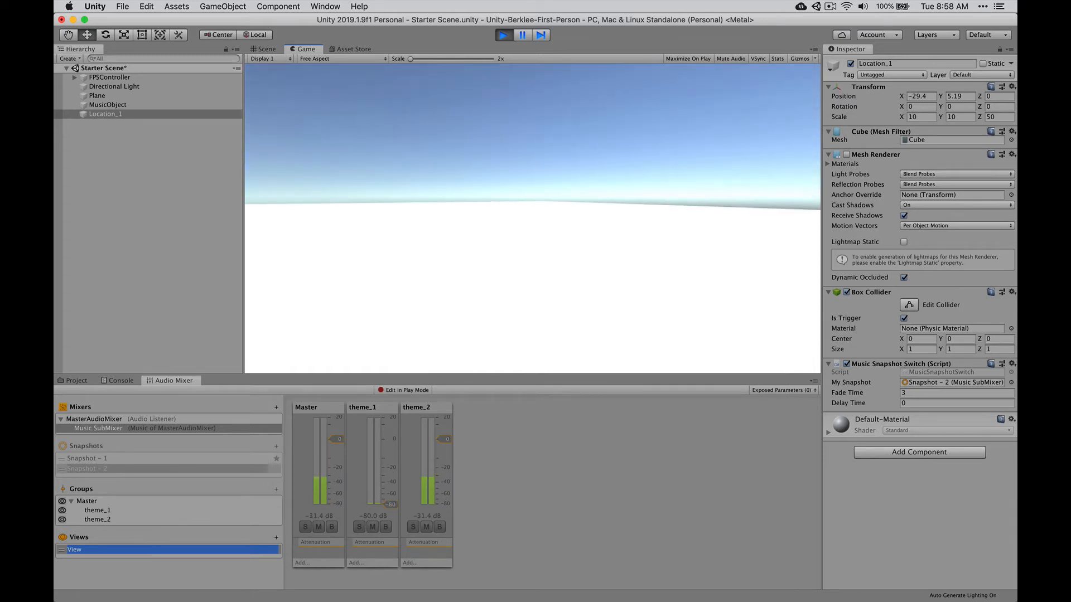
key(Escape)
click(502, 35)
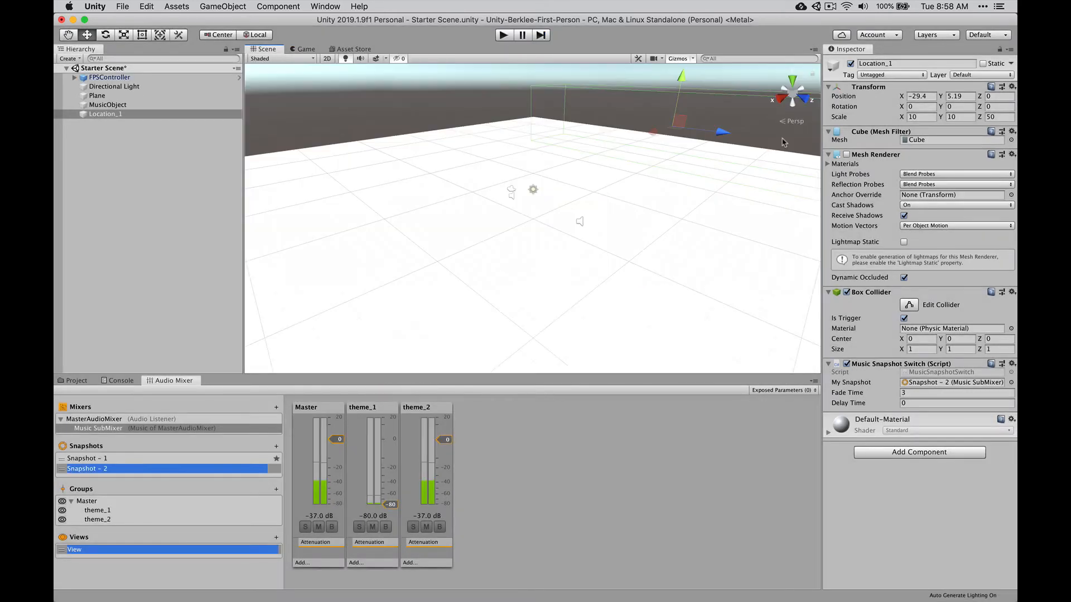
click(847, 155)
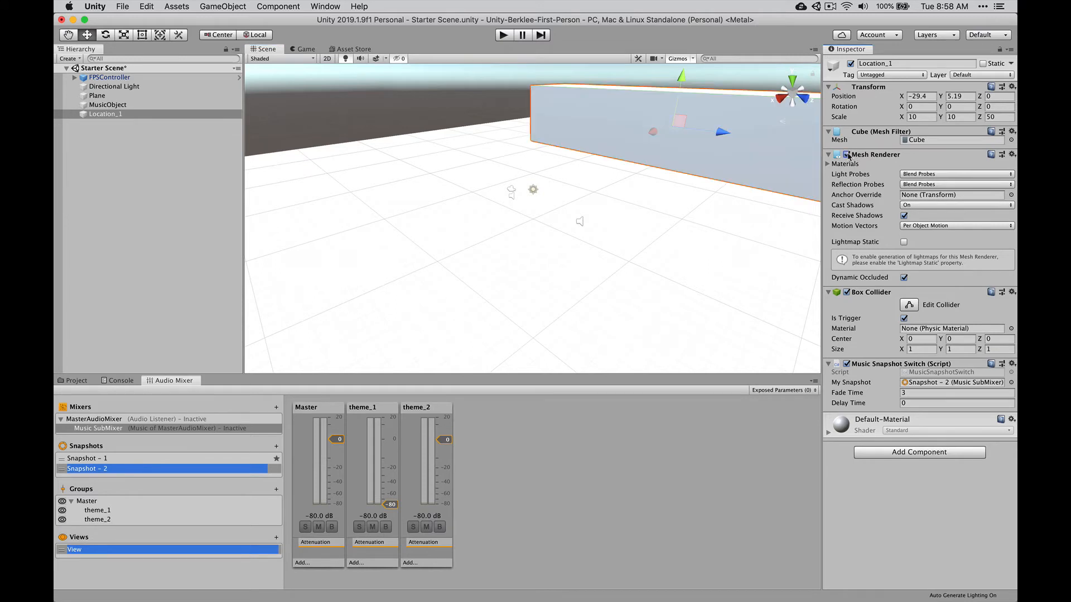
Create a second 3D cube and rename it to Location_2.
key(f)
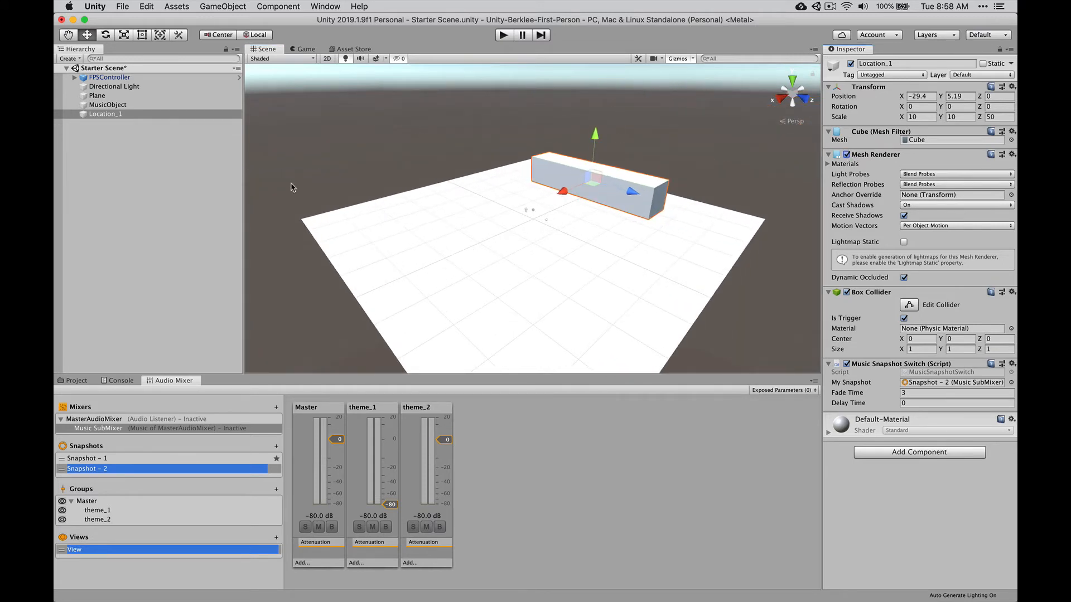
click(215, 7)
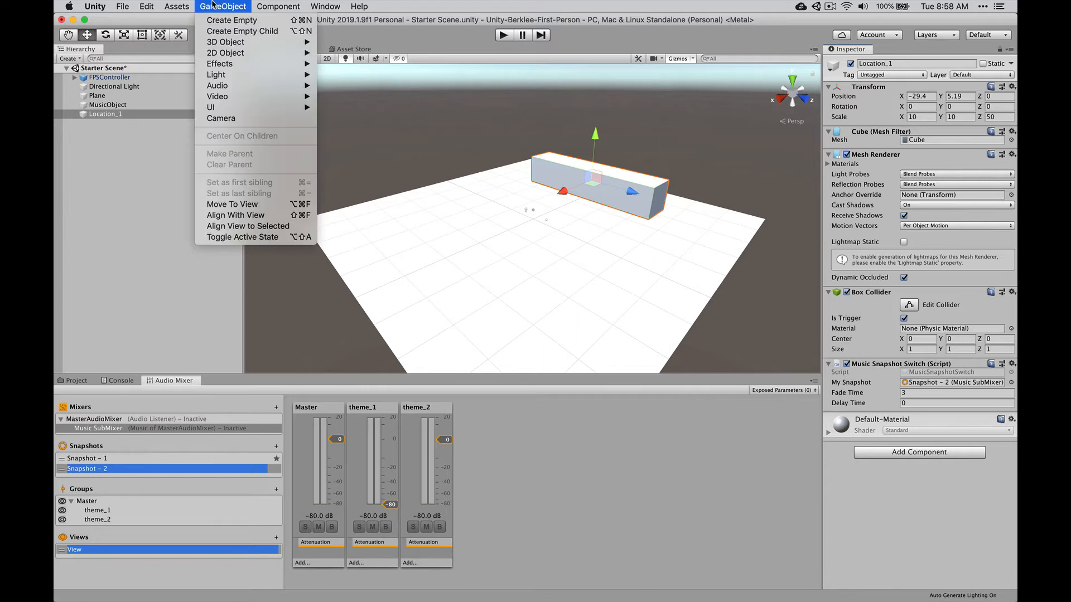
mouse_move(246, 42)
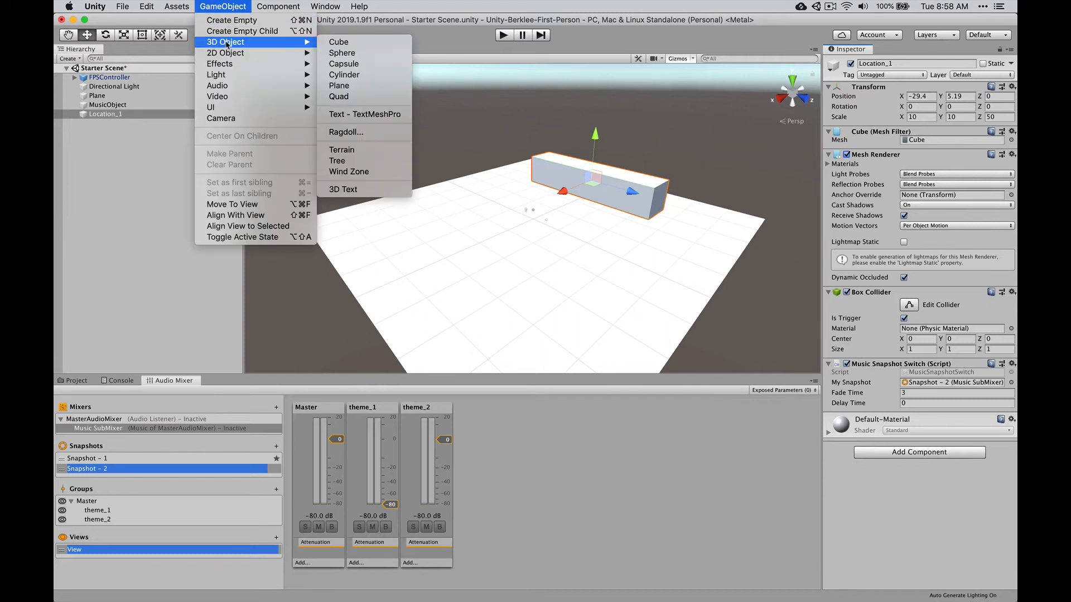
click(363, 42)
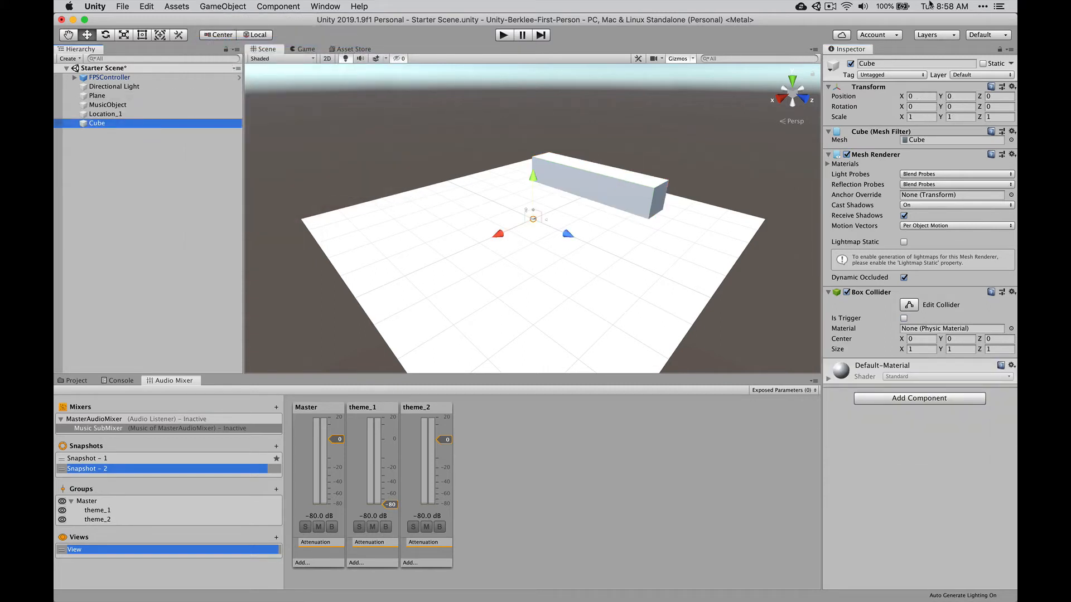
click(879, 64)
text(L)
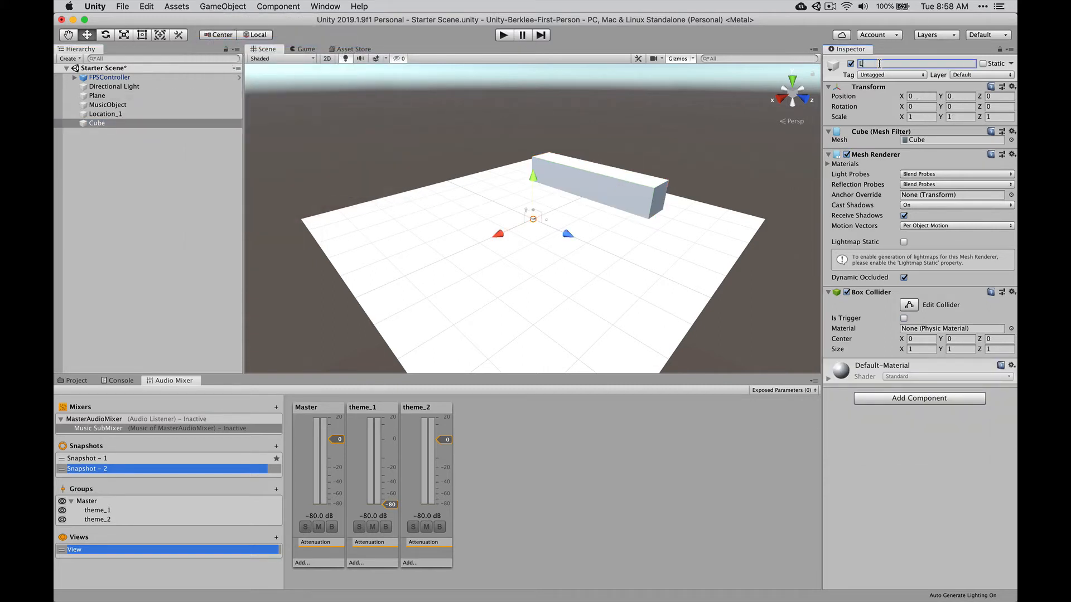
text(ocaltion)
key(BackSpace)
text(_2)
key(Return)
Scale Location_2 to X 10, Y 10, Z 50 and raise it to about Y 5.3 so it rests on the plane.
click(928, 117)
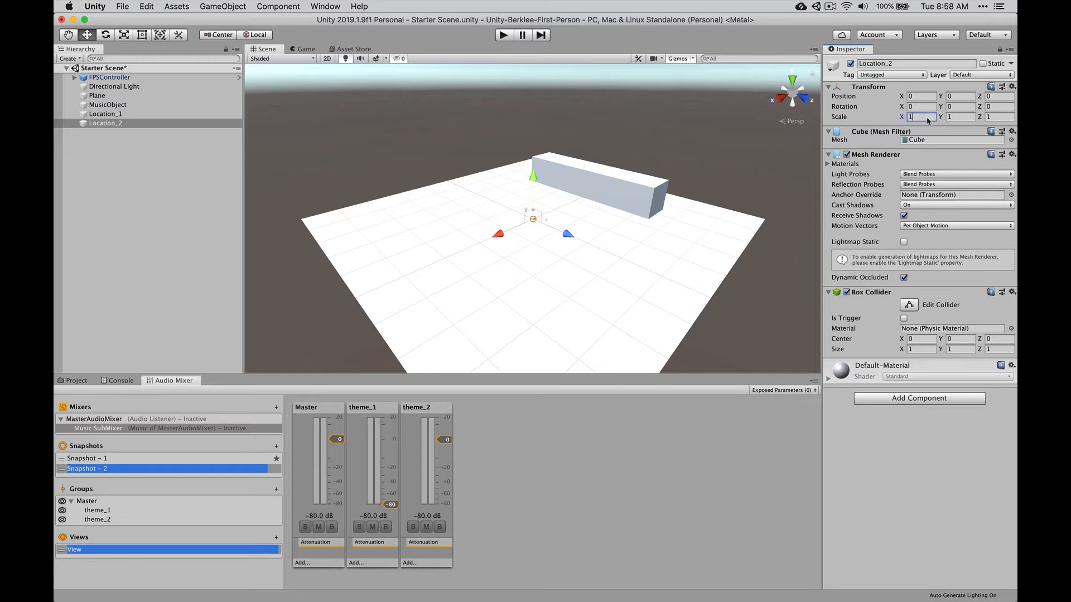
text(10)
key(Tab)
text(10)
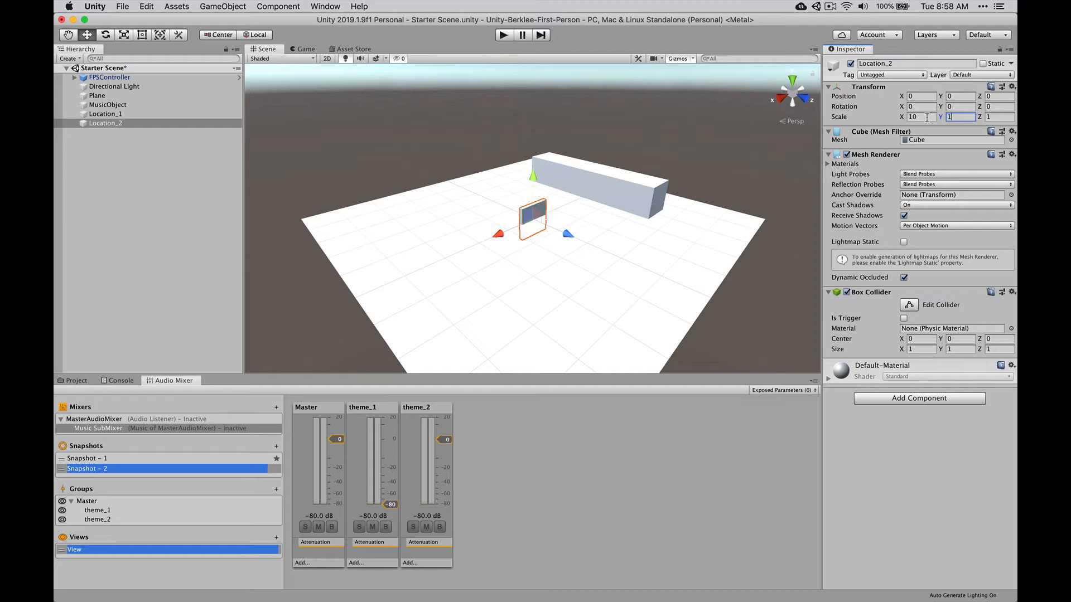
key(Tab)
text(50)
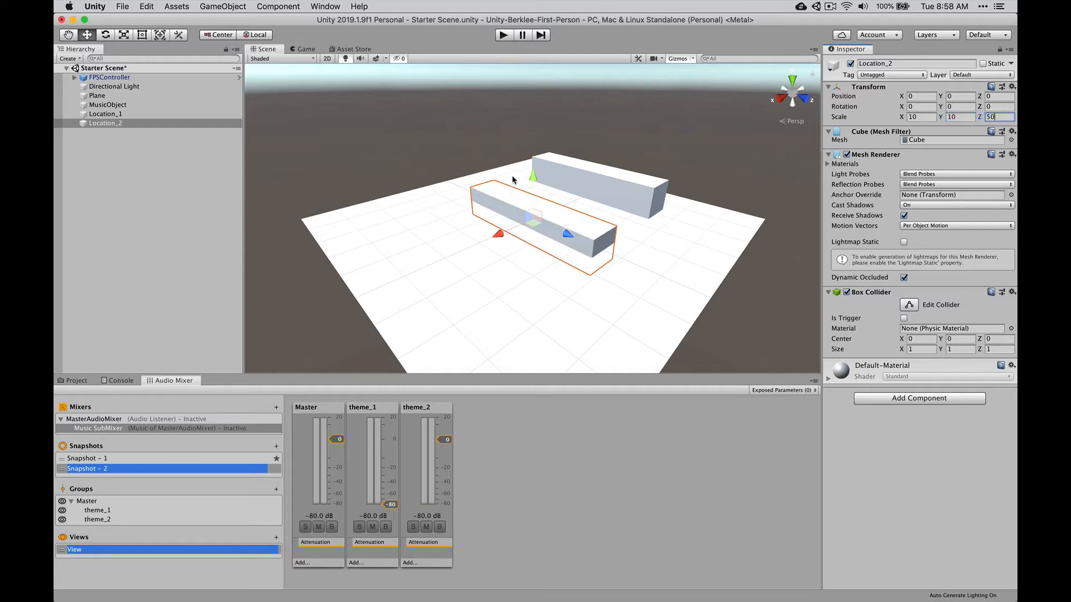
click(531, 176)
drag(531, 176, 529, 160)
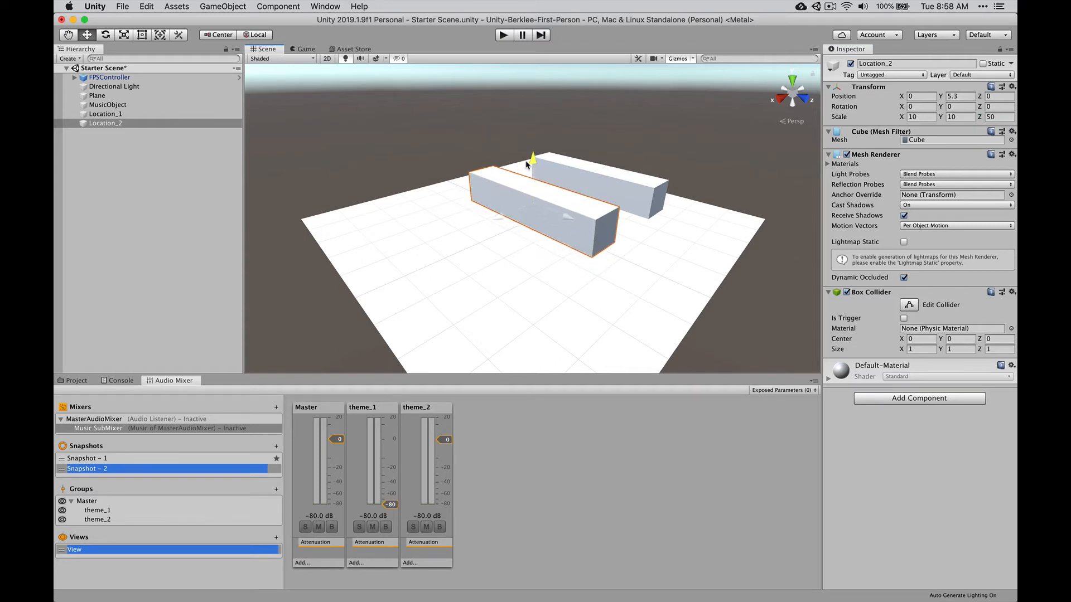
Move Location_2 along the X axis to about 35.2 and apply BlackMaterial from Standard Assets > Materials to it.
drag(493, 219, 414, 262)
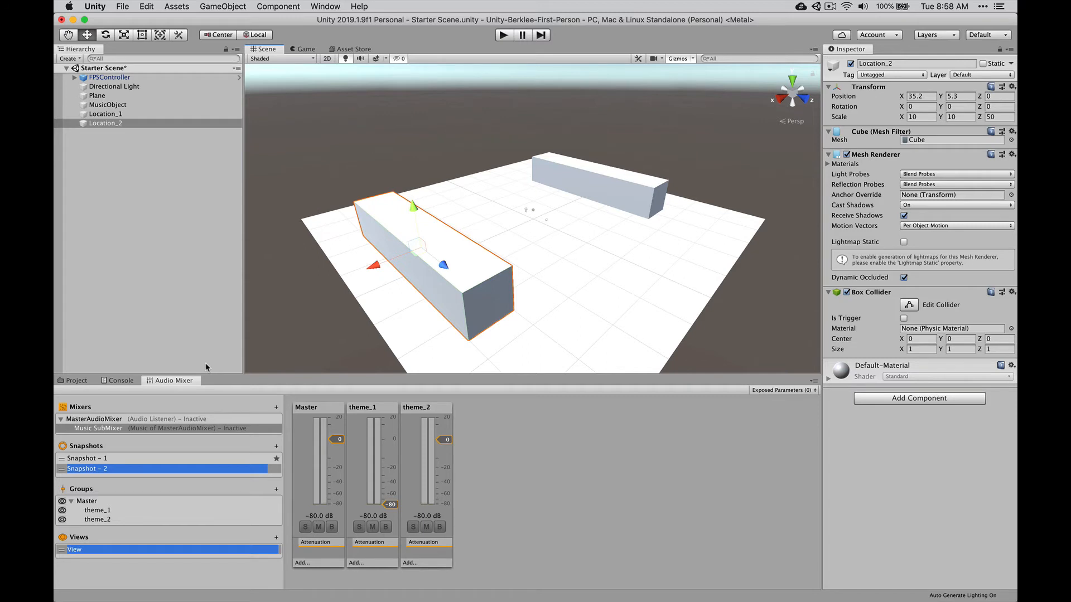
click(72, 382)
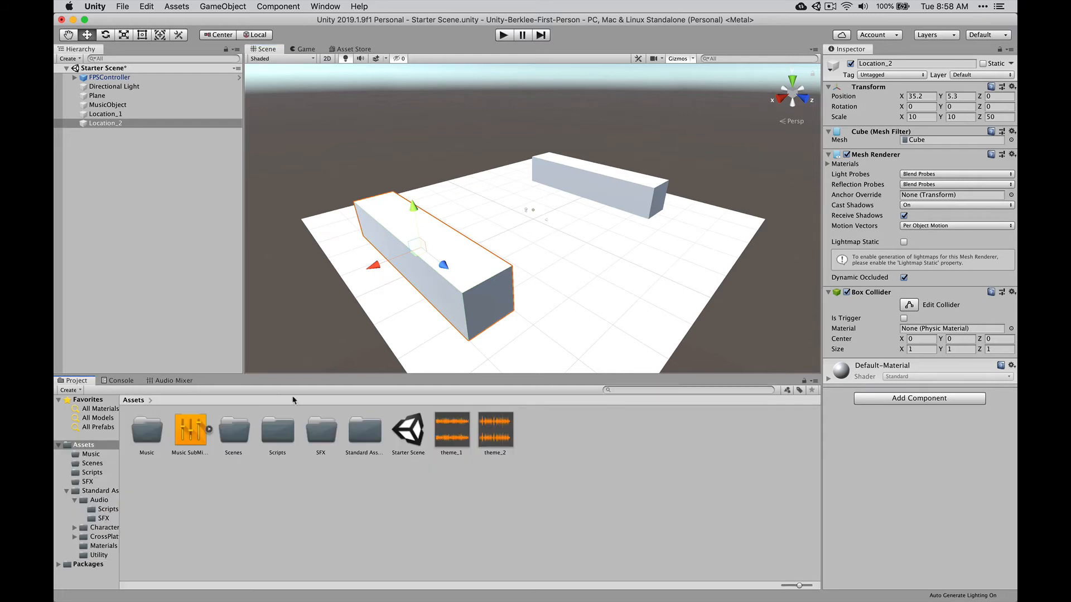
click(665, 389)
double_click(361, 439)
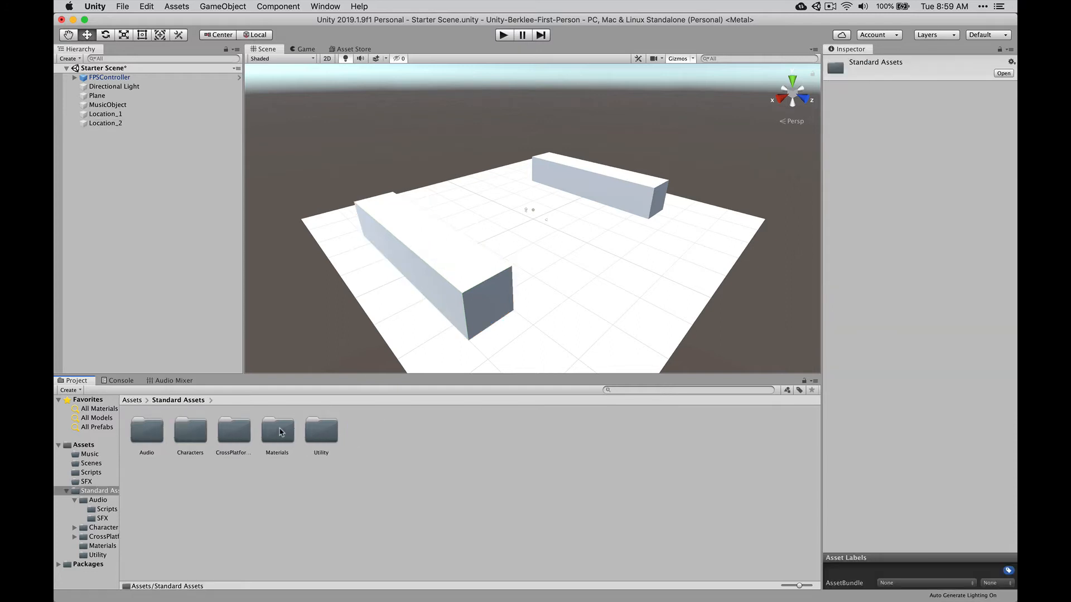
double_click(281, 432)
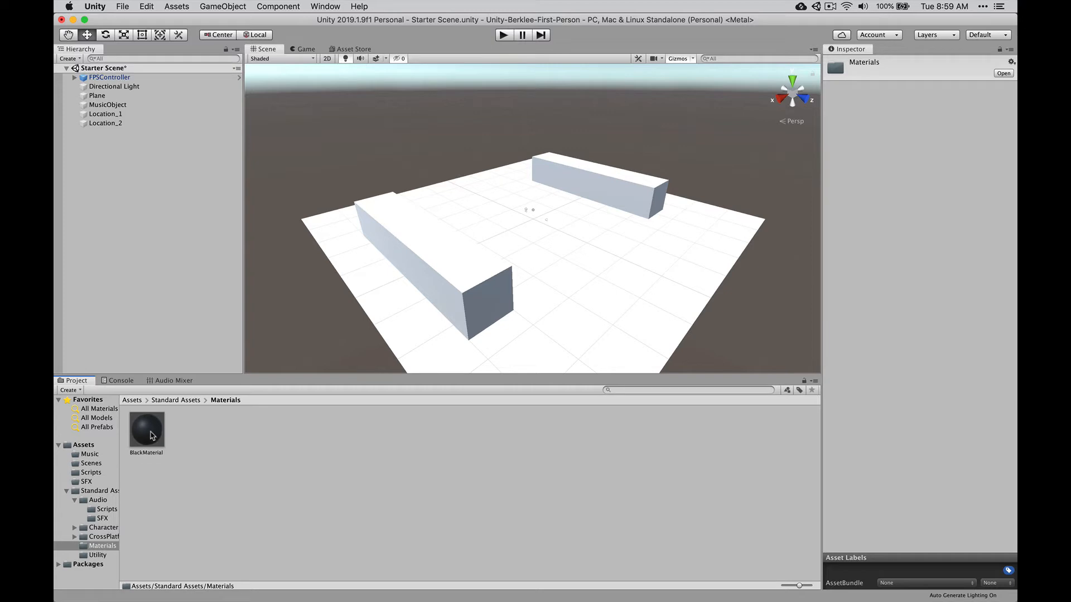
drag(150, 435, 104, 122)
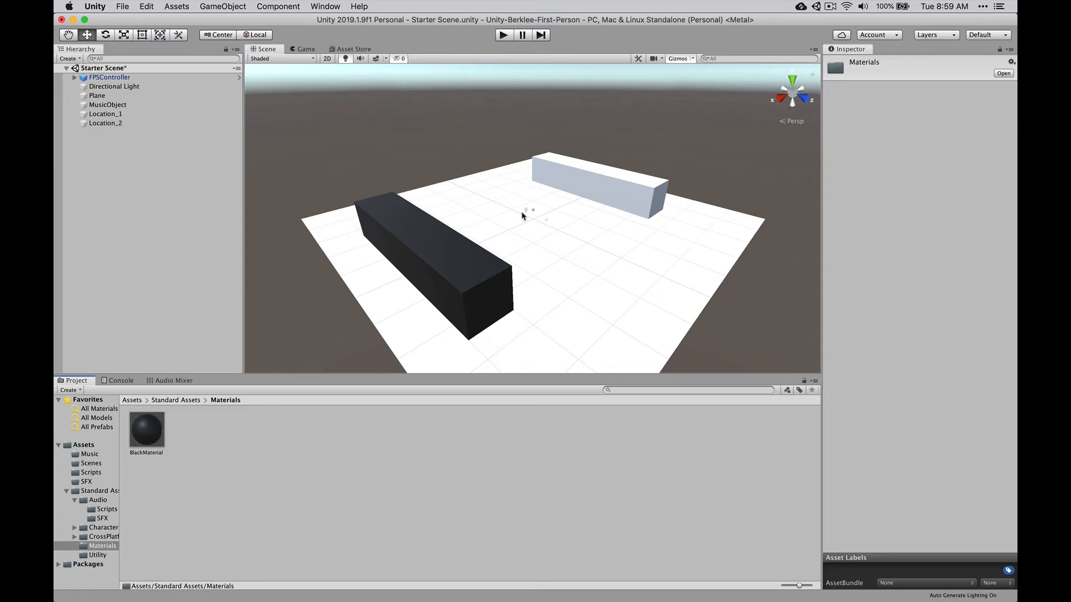
Add the Music Snapshot Switch script to Location_2 and assign Snapshot - 1 of the Music SubMixer as My Snapshot.
click(113, 123)
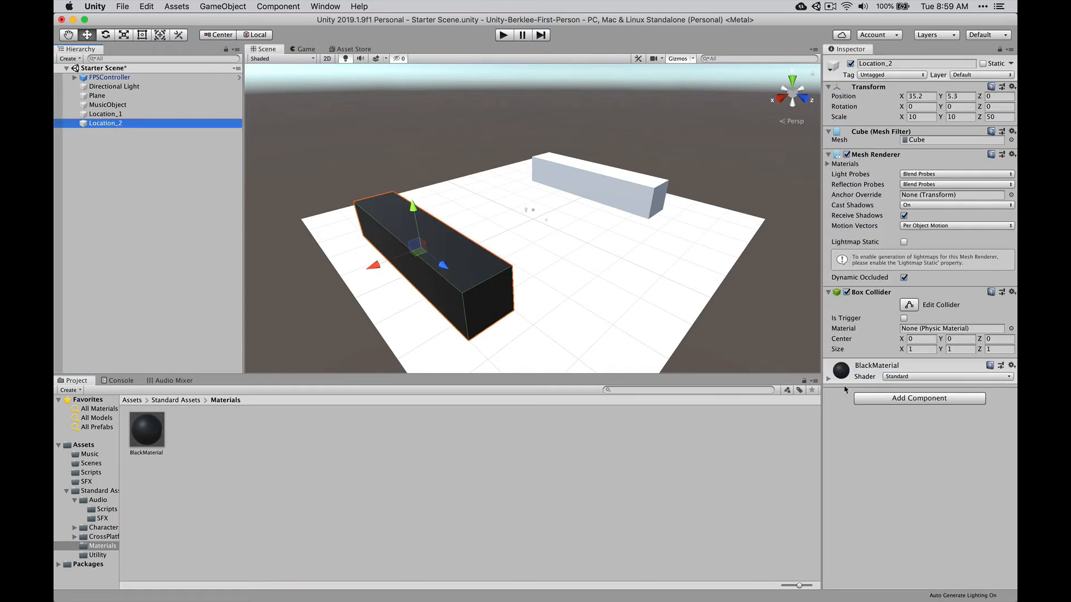
click(880, 399)
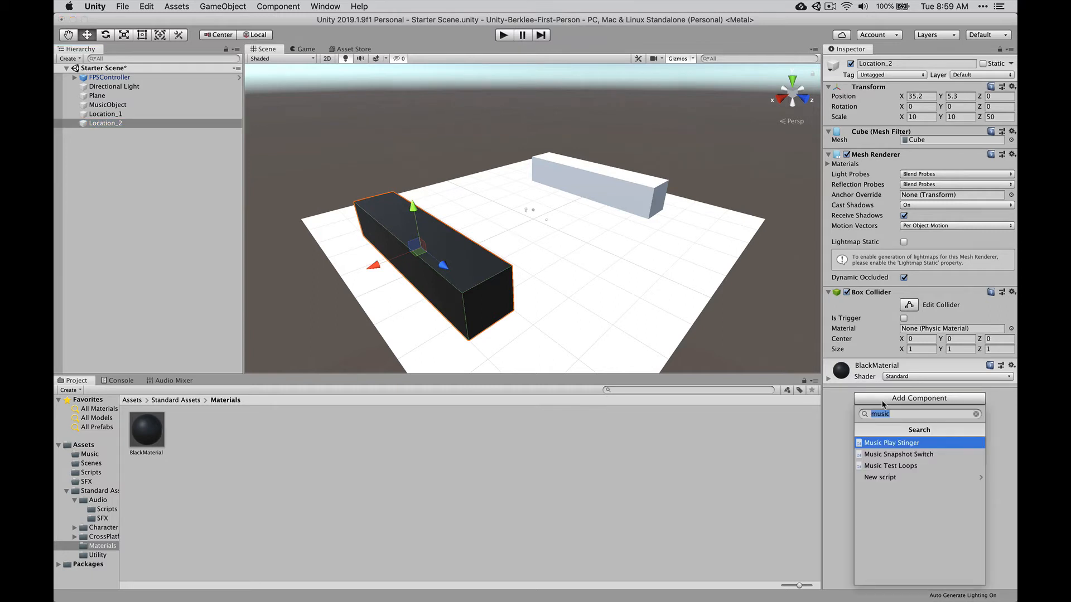
text(music)
click(896, 455)
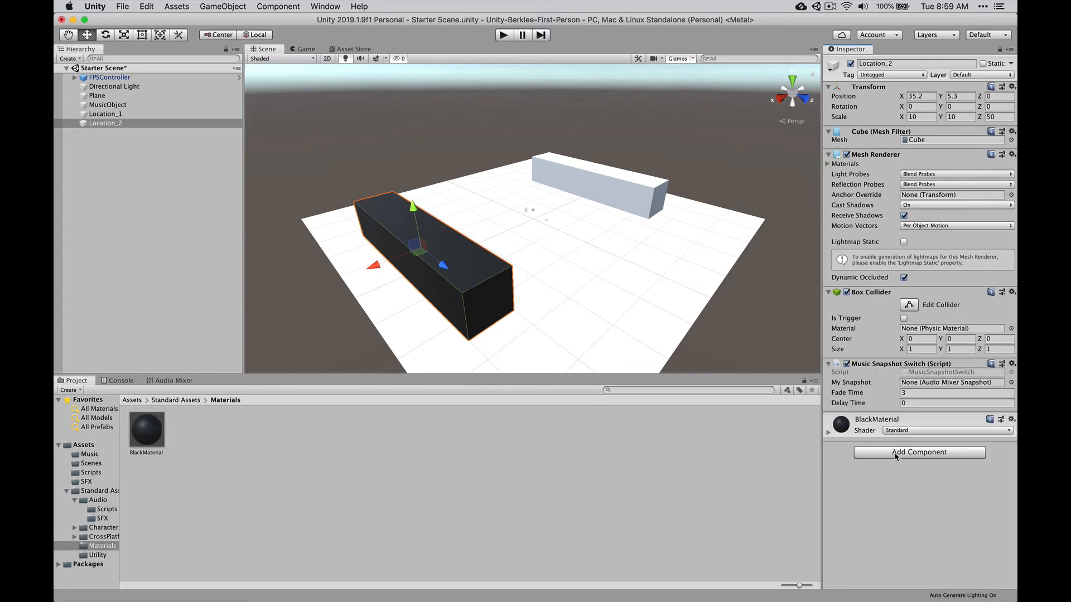
click(1011, 383)
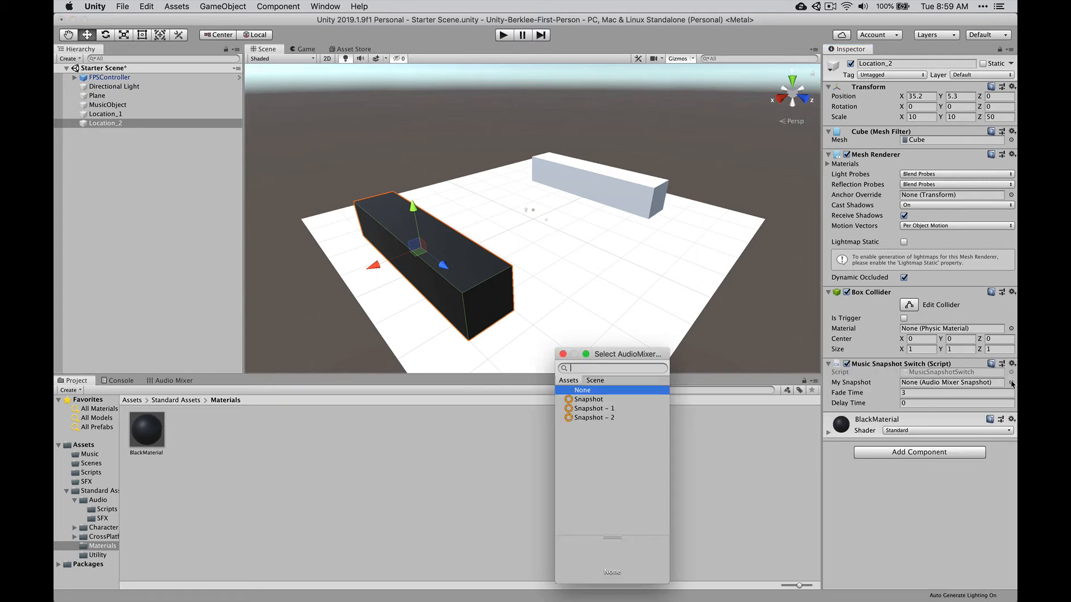
double_click(597, 408)
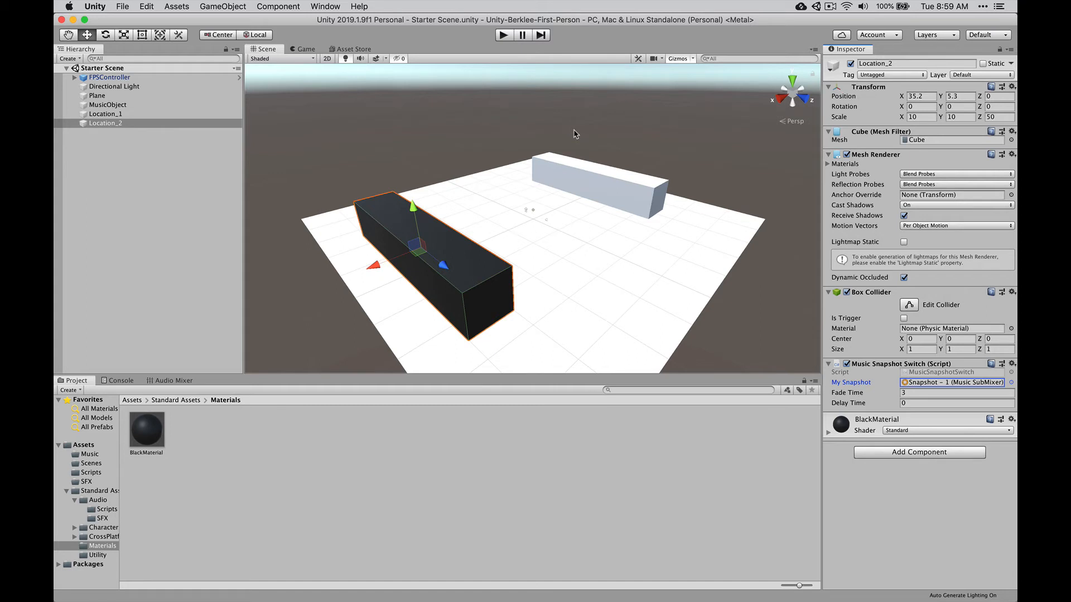
Play the scene, walk through Location_1 and on to the black Location_2 cube to test it, and stop the playback.
click(502, 36)
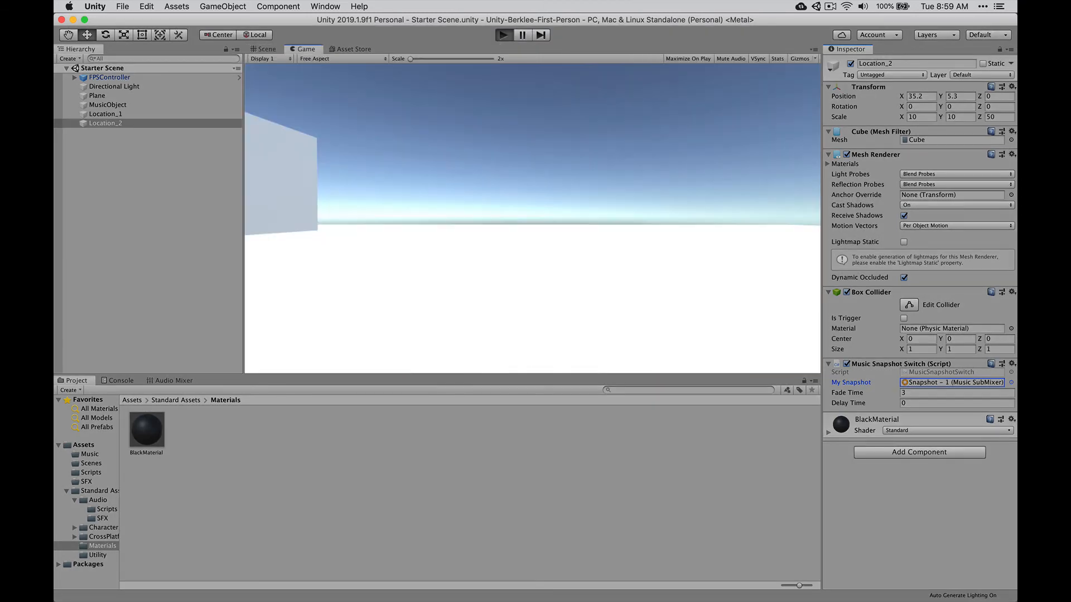
key(w)
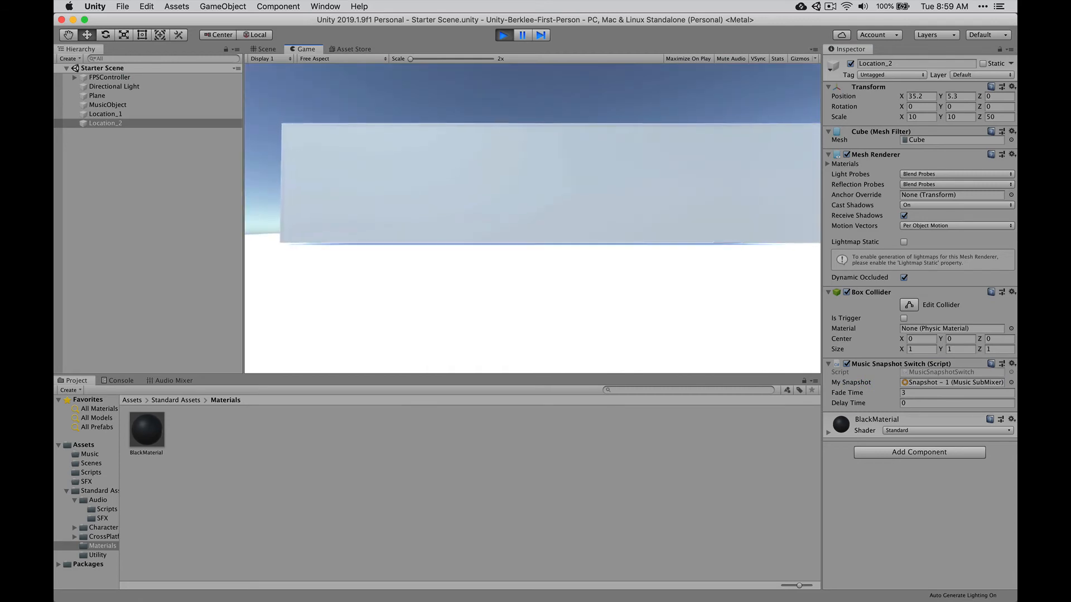
key(w)
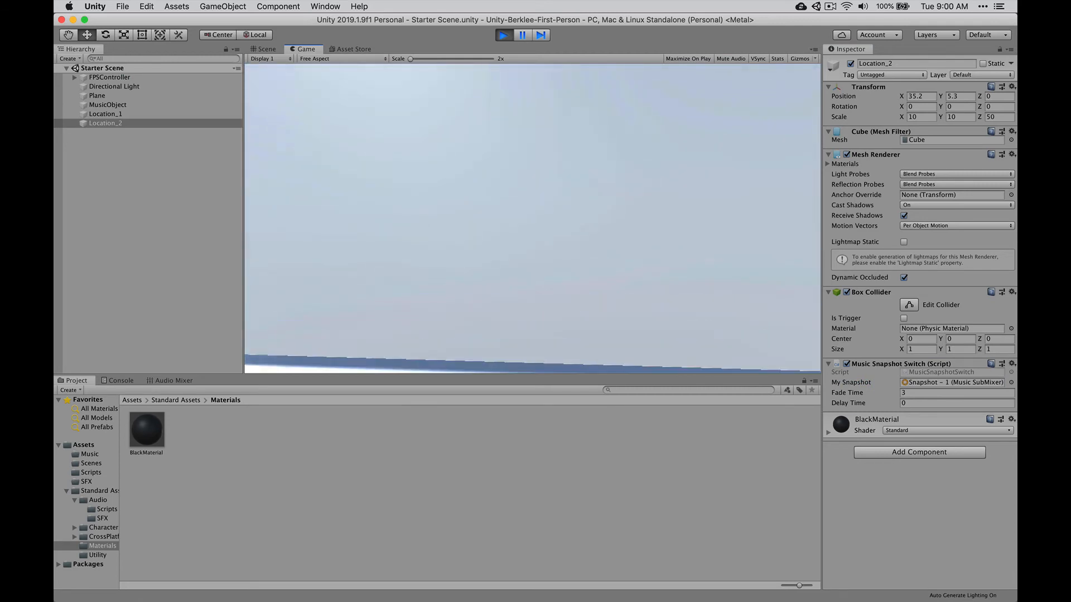
key(w)
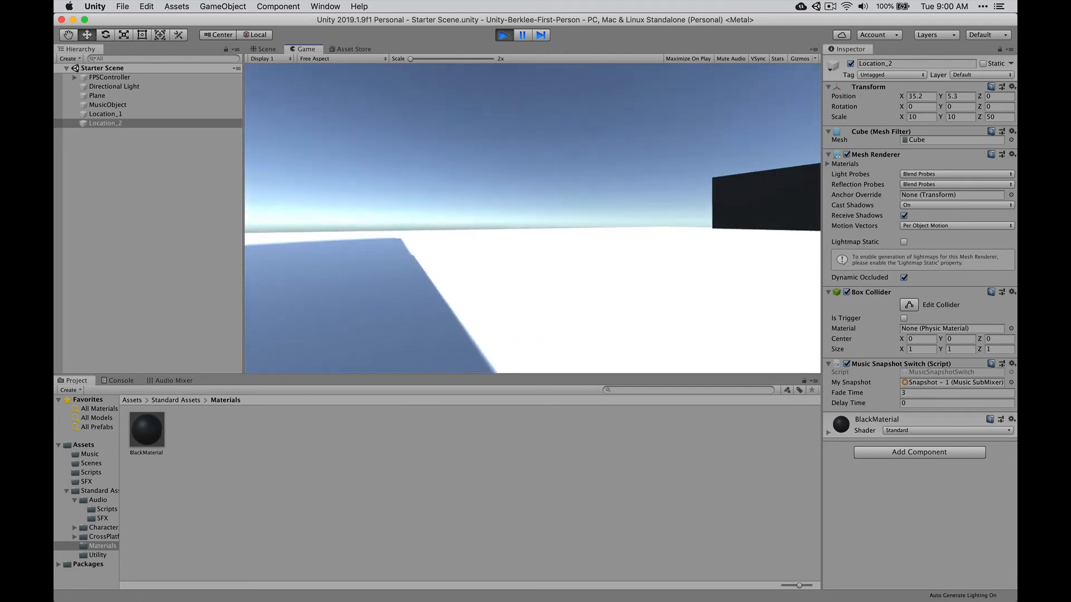
key(w)
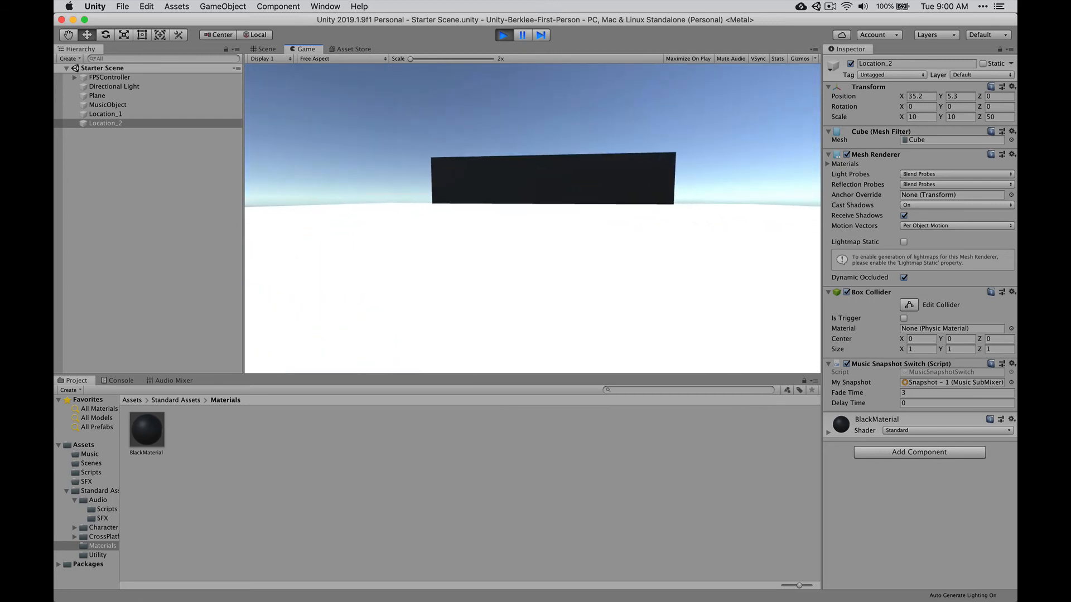
key(w)
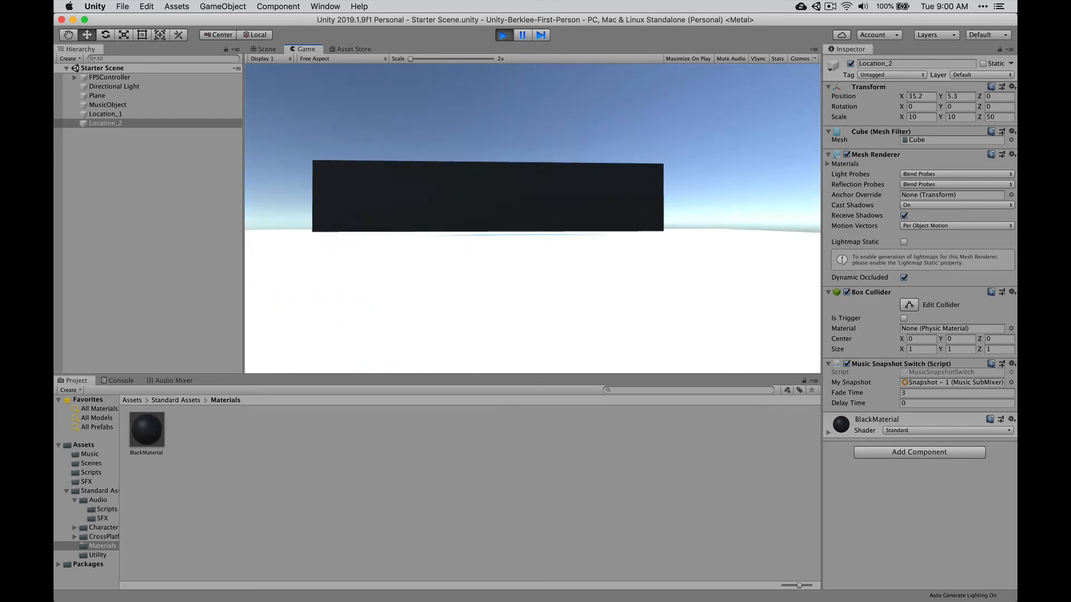
key(w)
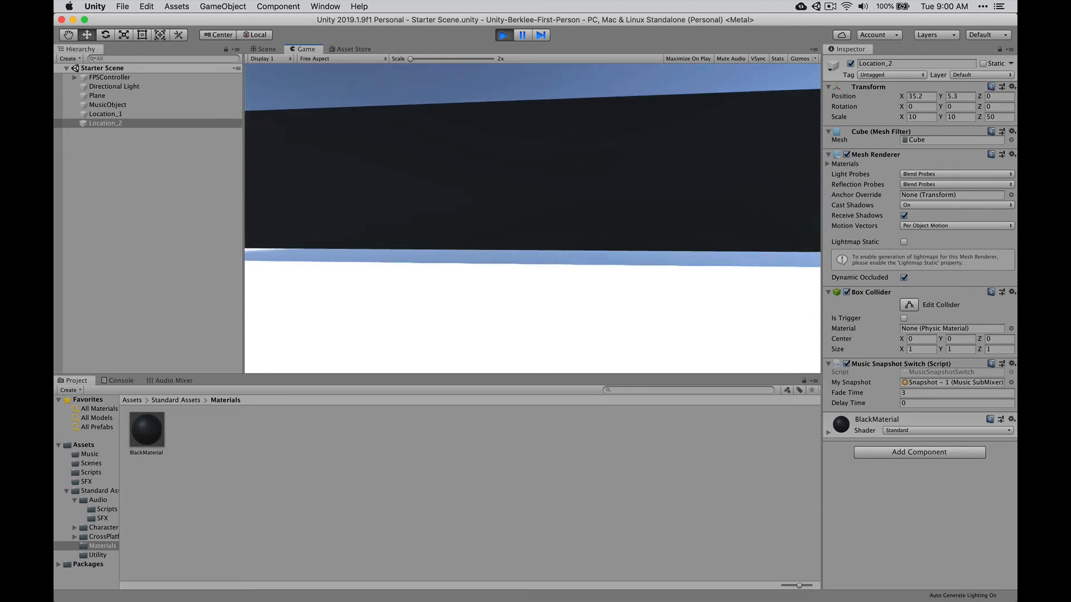
key(w)
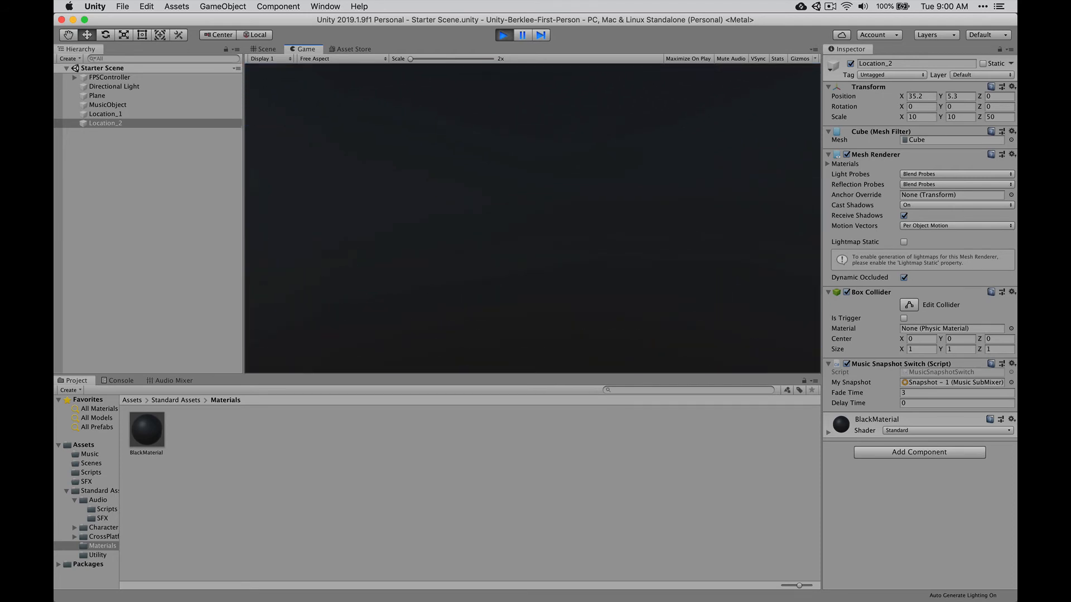
key(s)
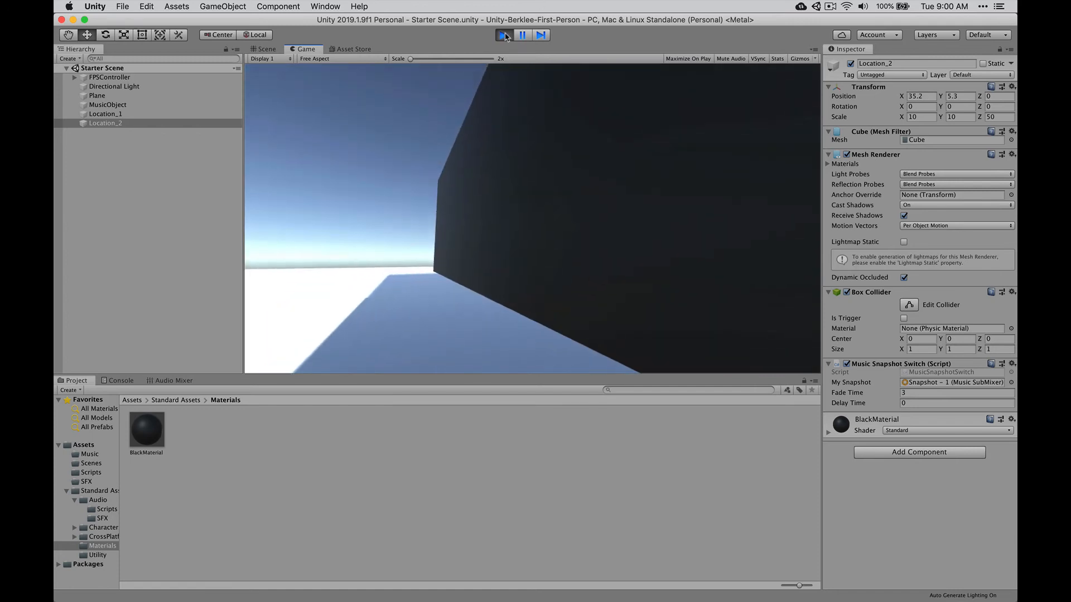
click(504, 35)
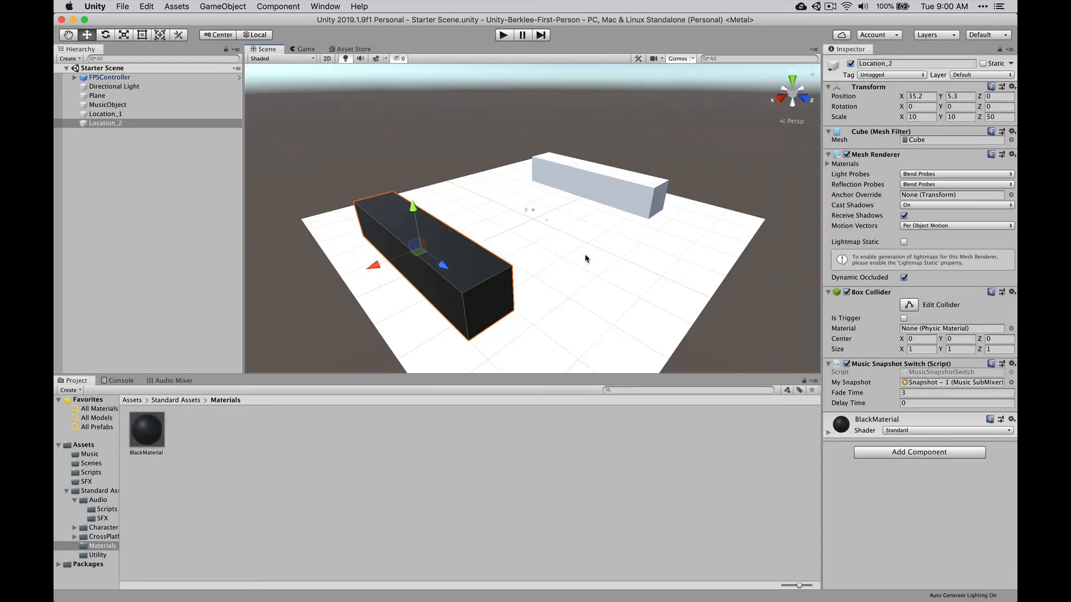
Enable Is Trigger on Location_2's Box Collider and test it in play mode by walking through Location_1 and Location_2.
click(137, 124)
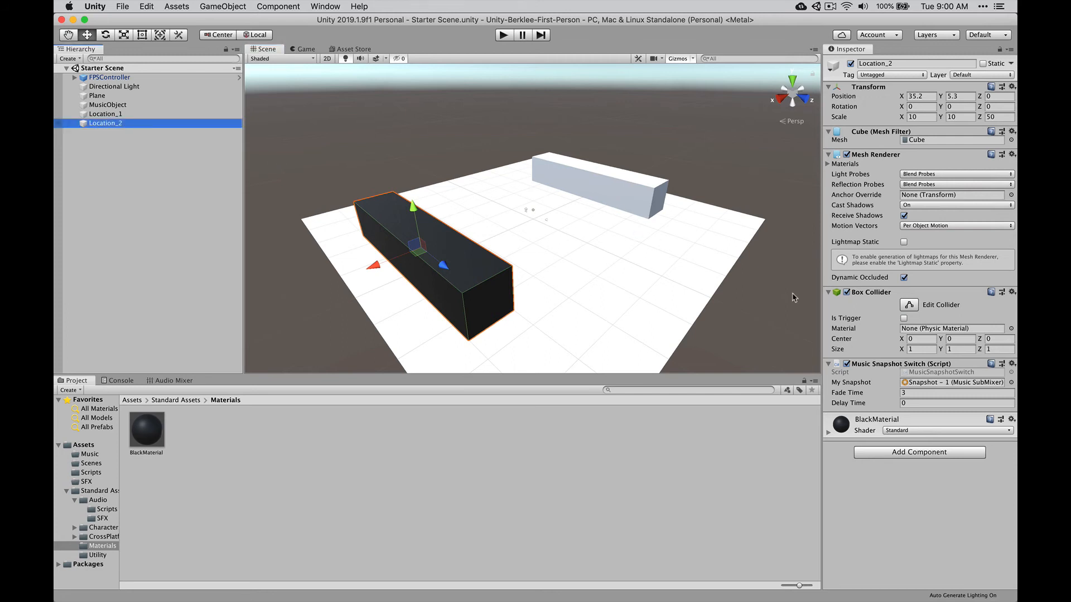
click(904, 319)
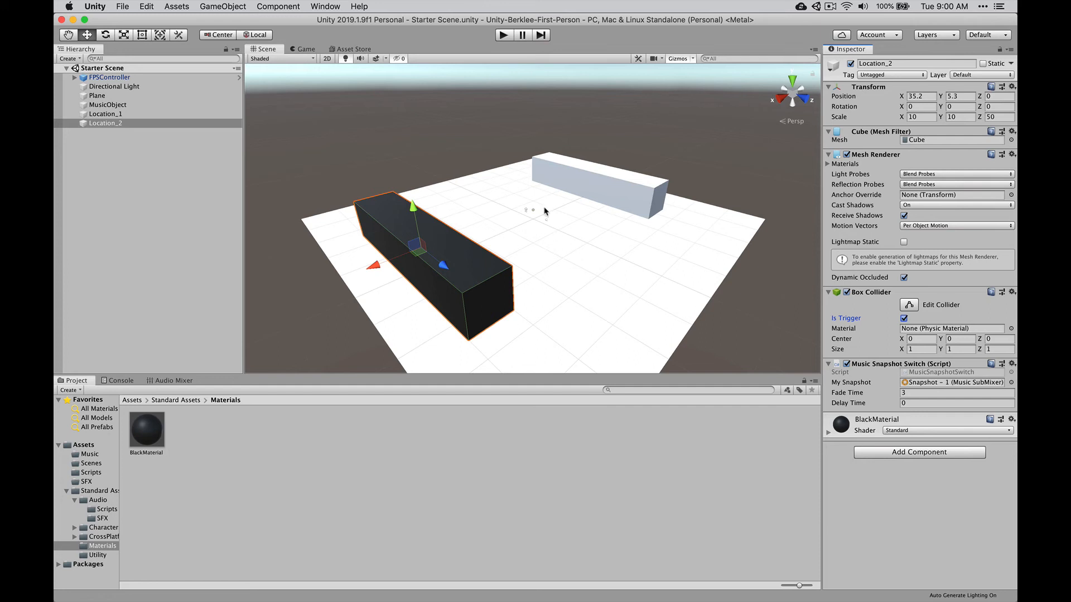
click(502, 36)
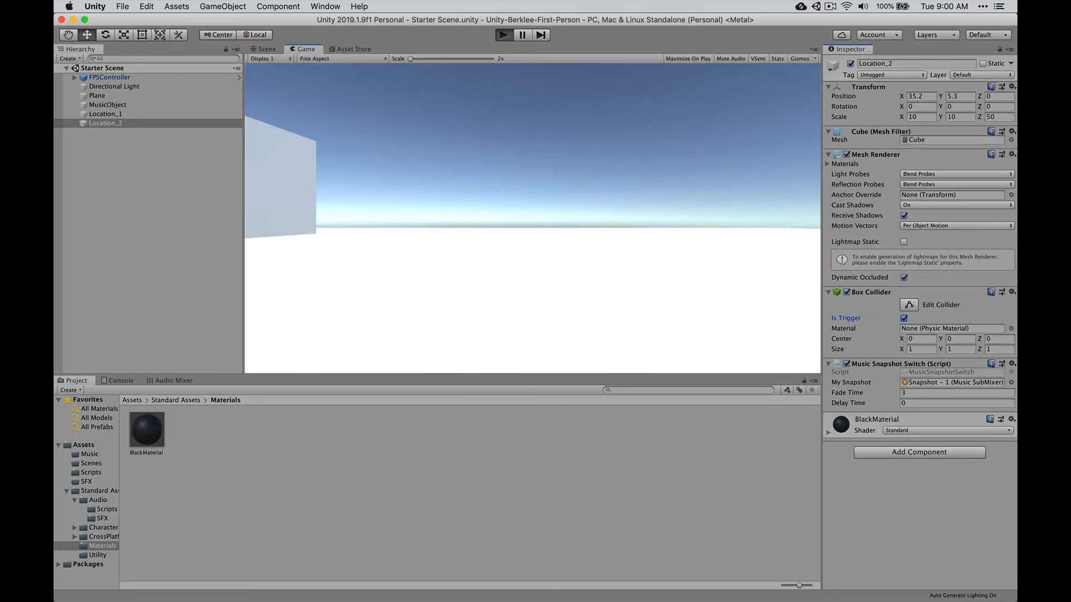
key(w)
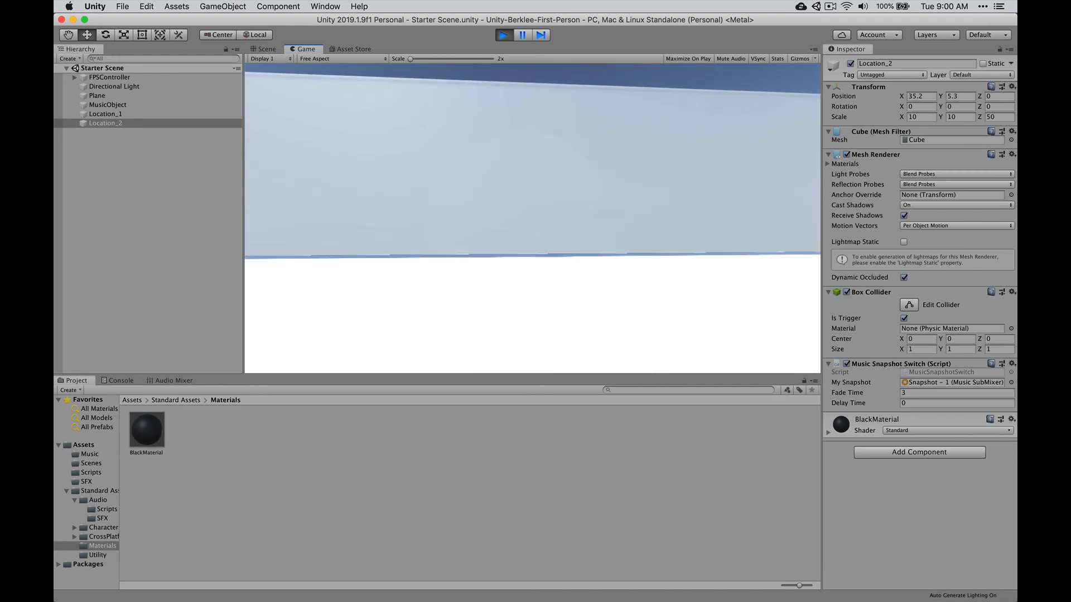
key(w)
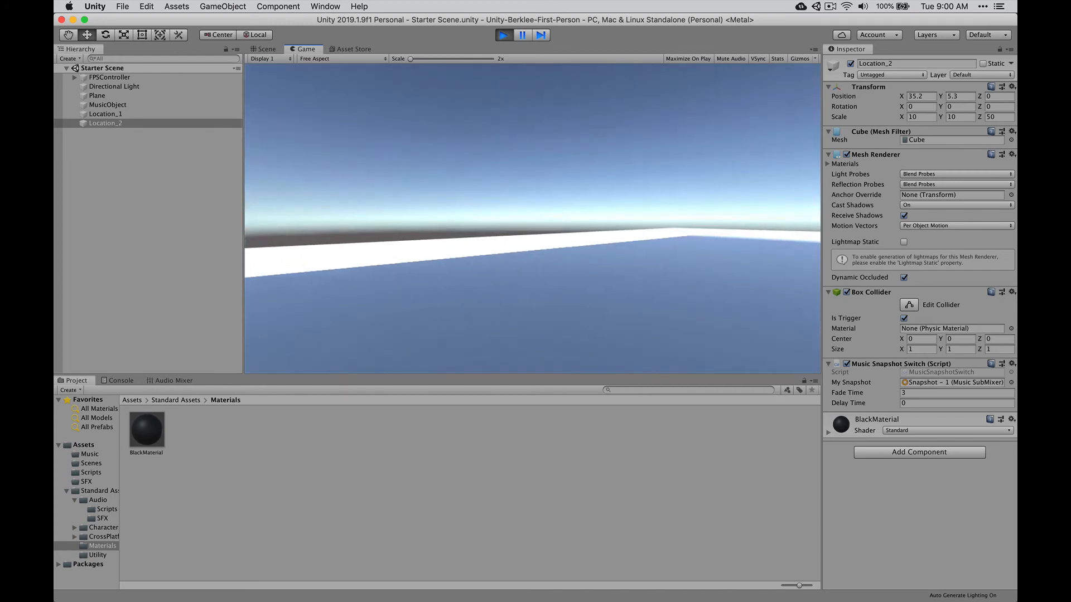
key(w)
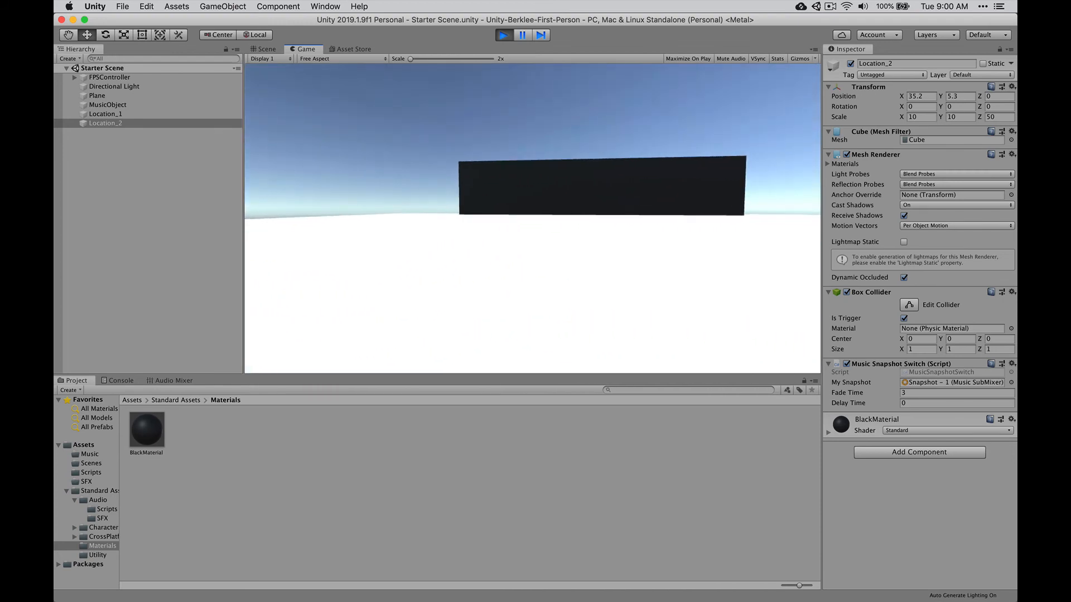
key(w)
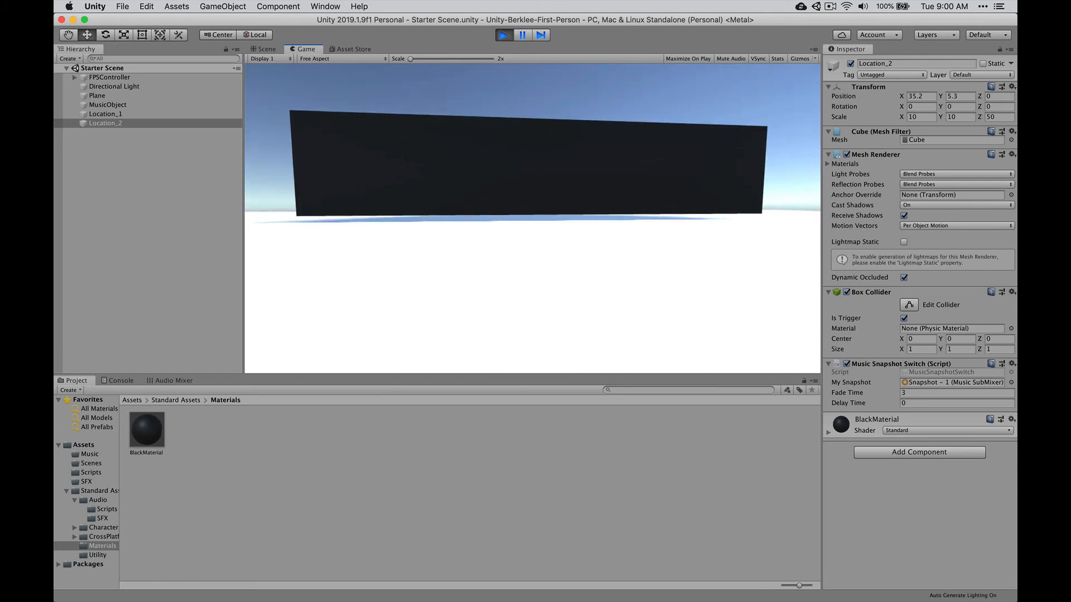
key(w)
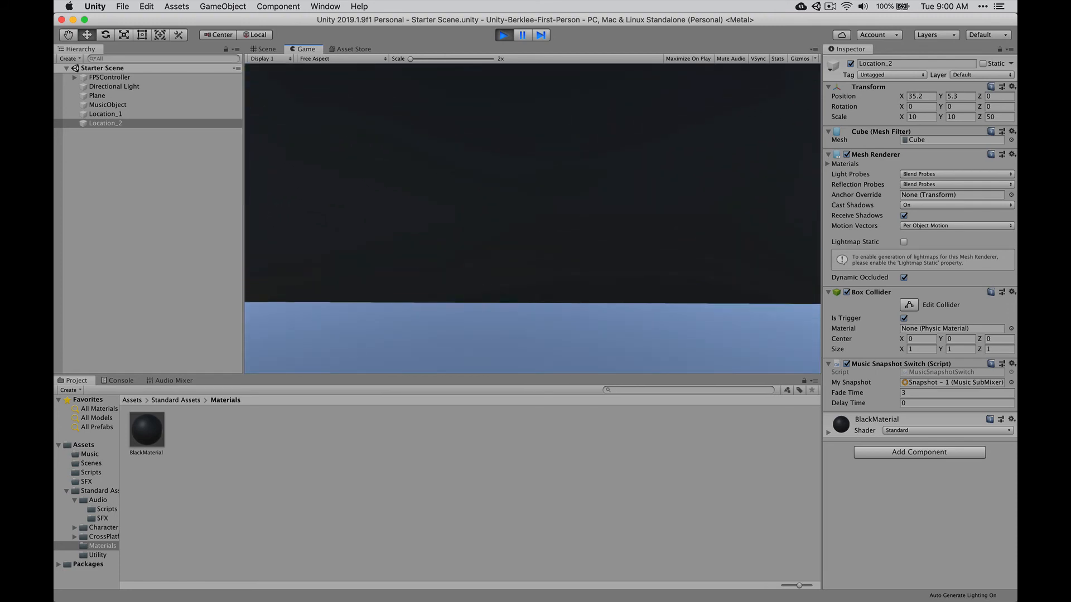
key(w)
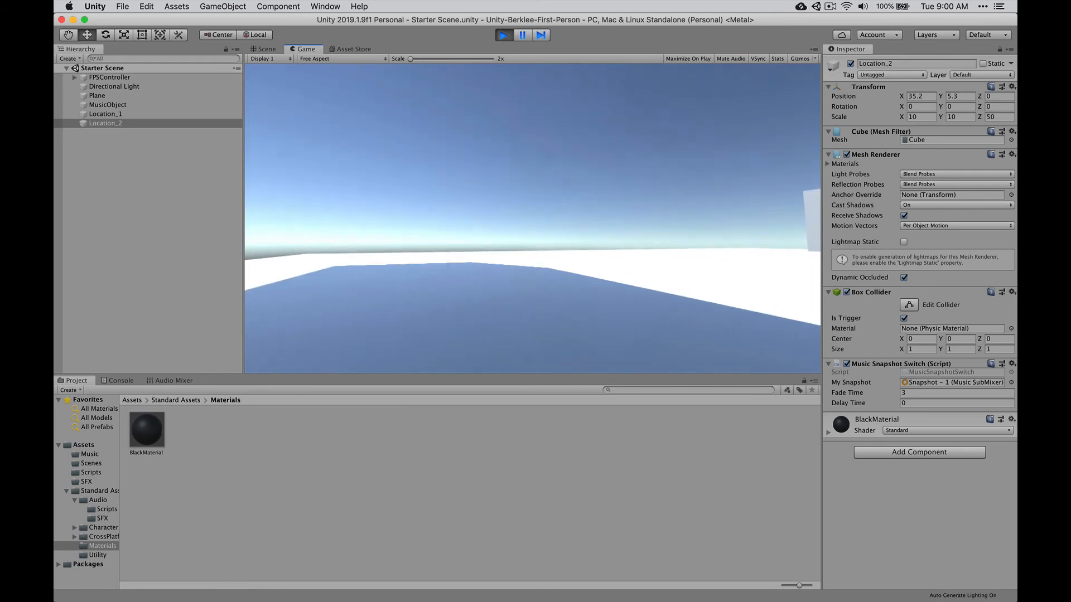
key(w)
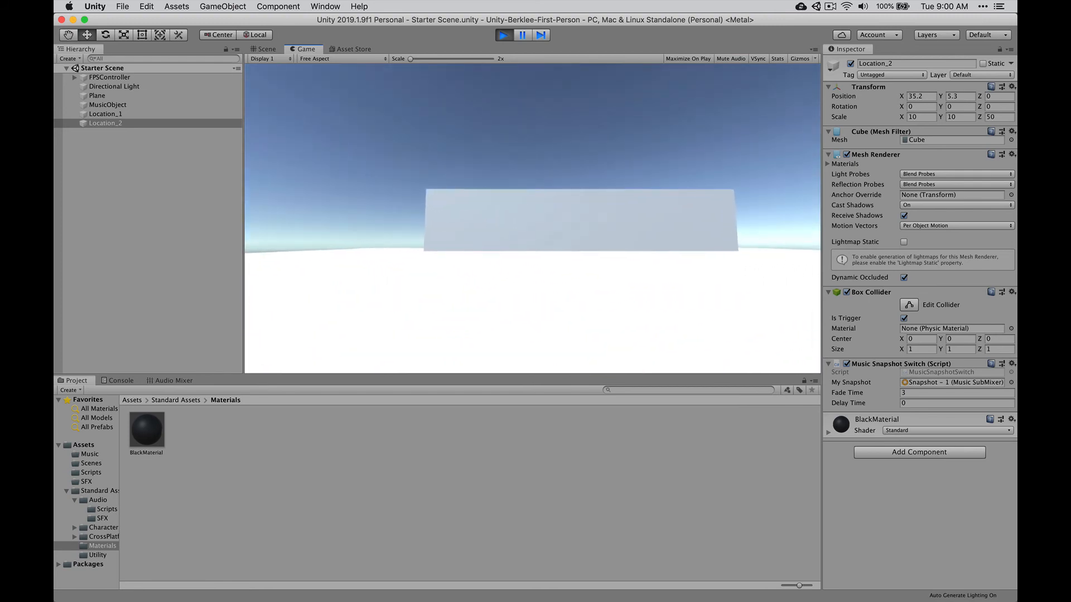
key(w)
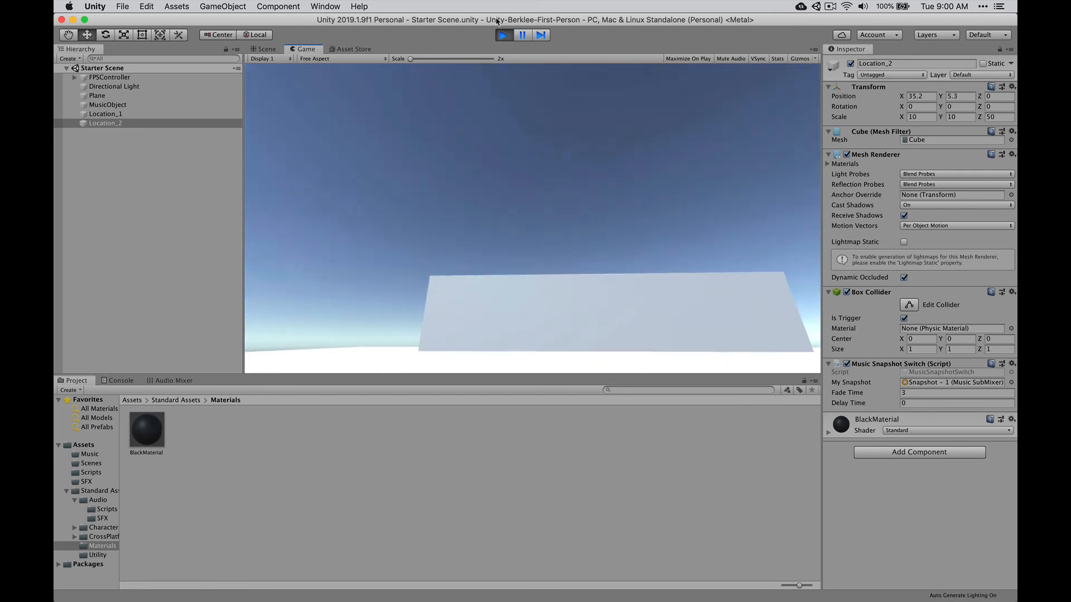
click(503, 35)
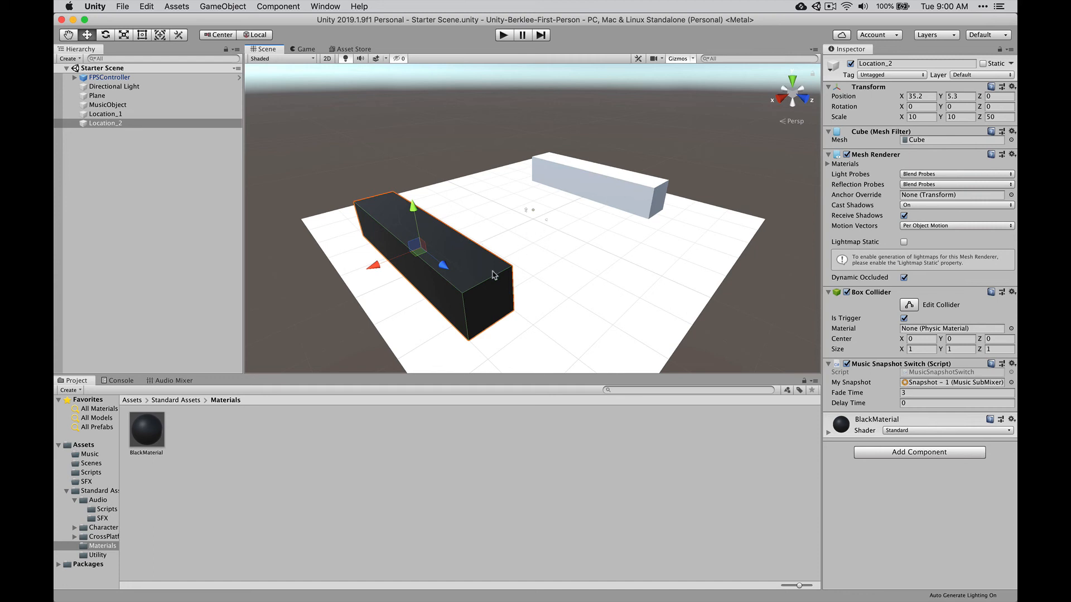
Examine the MasterAudioMixer's groups and the list of effects available for the Dialog group.
click(159, 381)
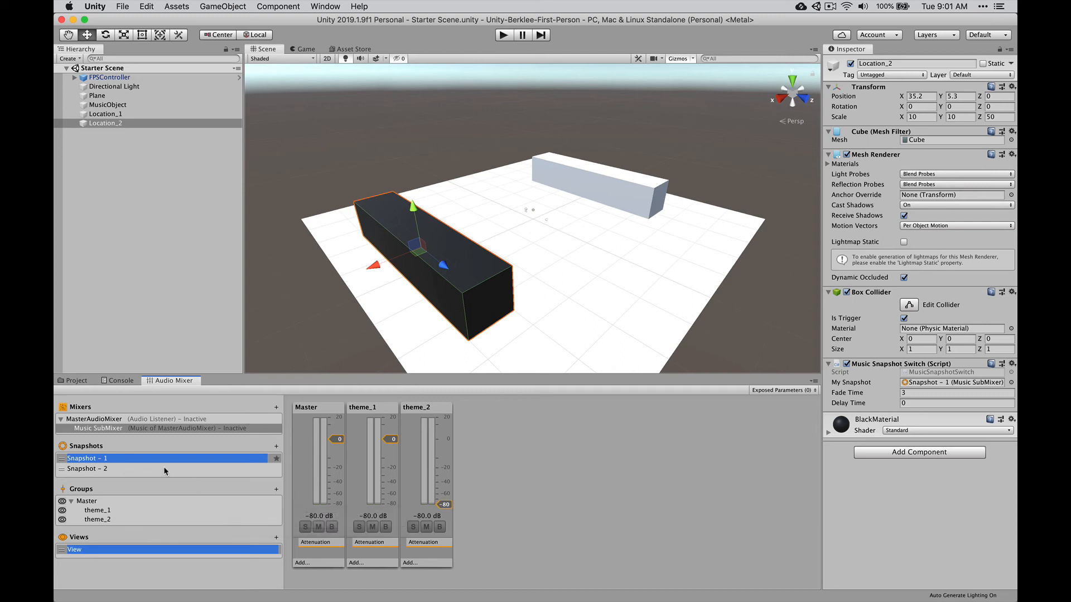
click(163, 419)
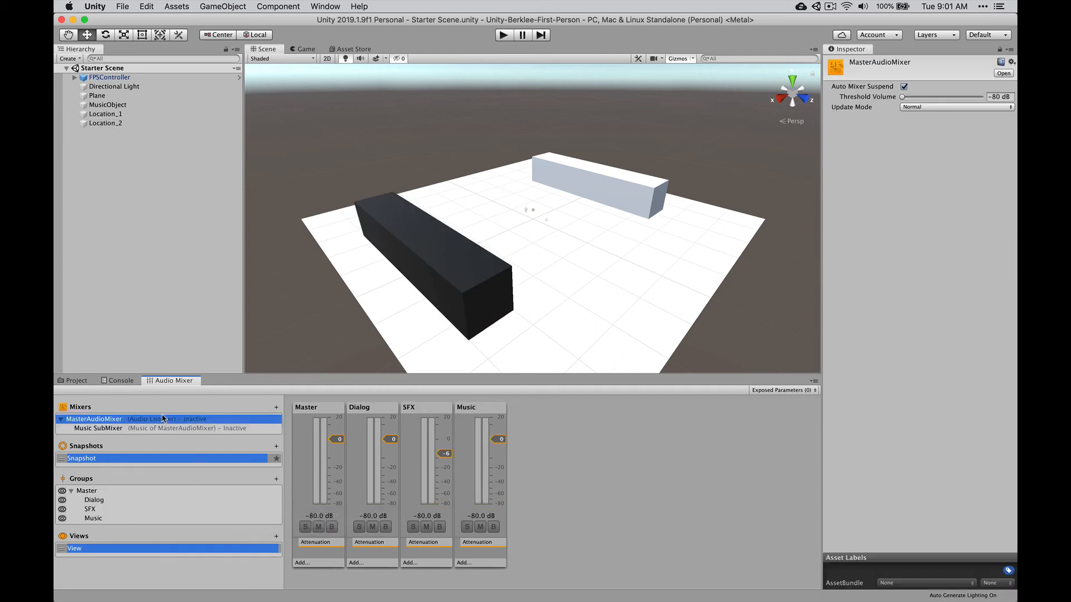
click(376, 564)
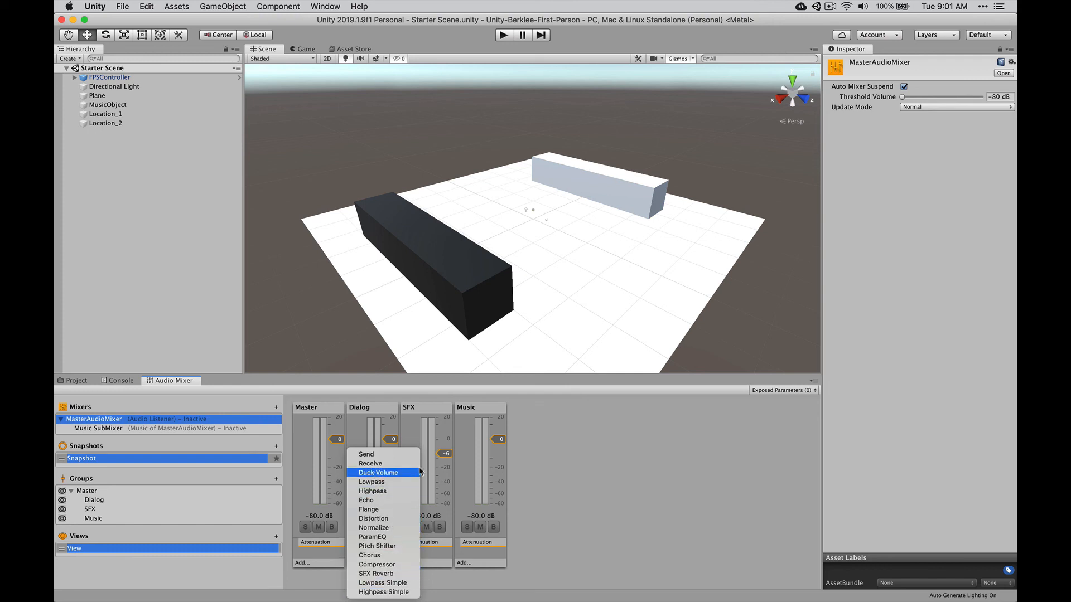
click(549, 473)
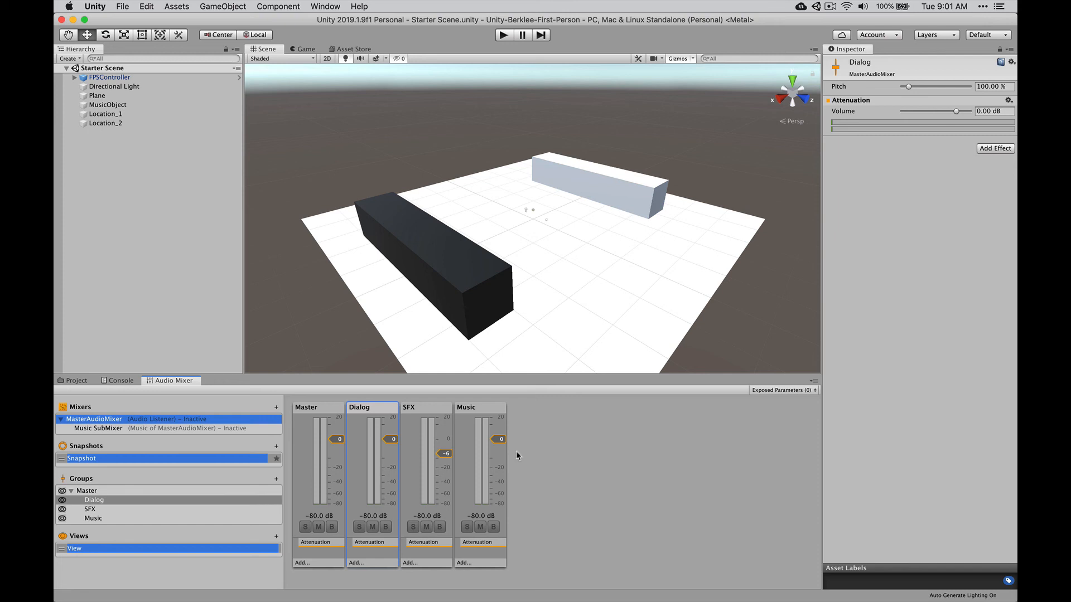
click(828, 5)
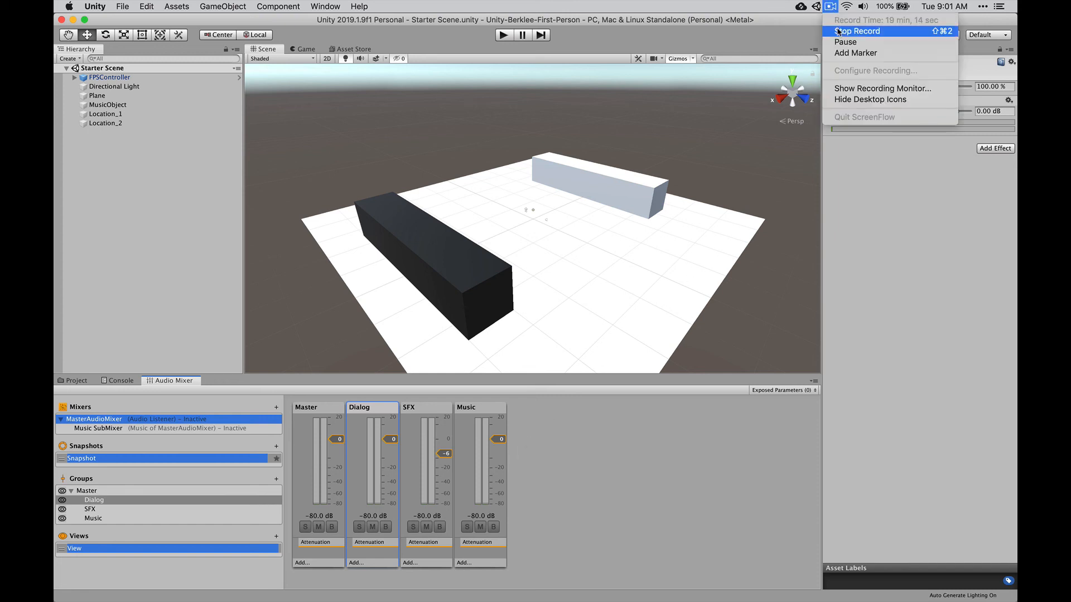